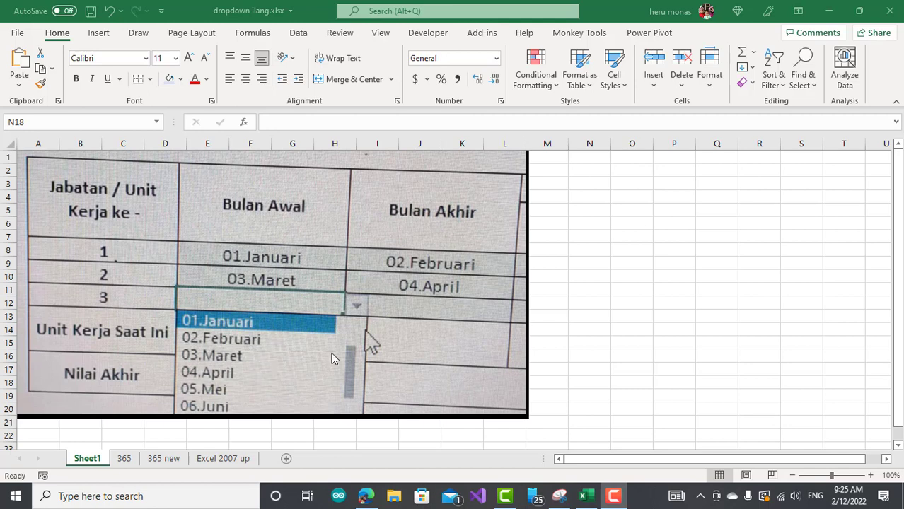
On the 365 new sheet, examine the filled Awal and Akhir cells and the months offered in the data3 Awal dropdown
{"action": "left_click", "coordinate": [276, 438]}
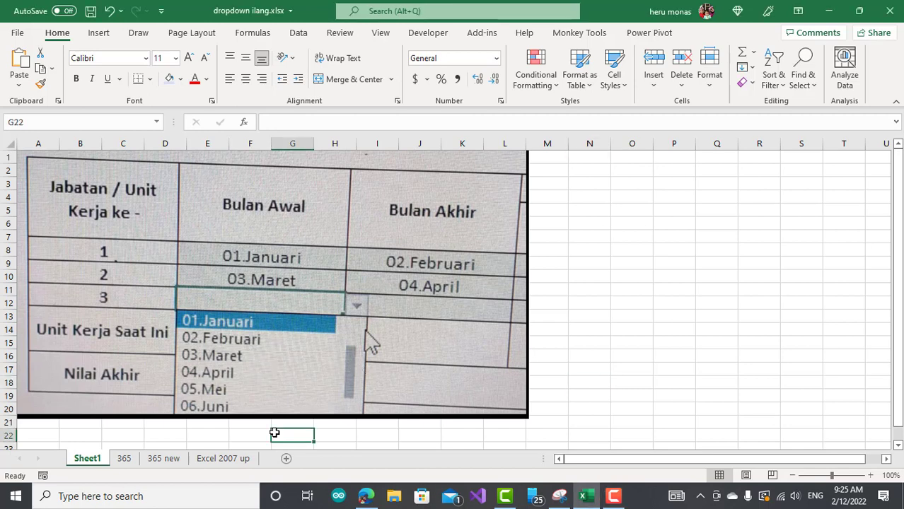
{"action": "left_click", "coordinate": [161, 459]}
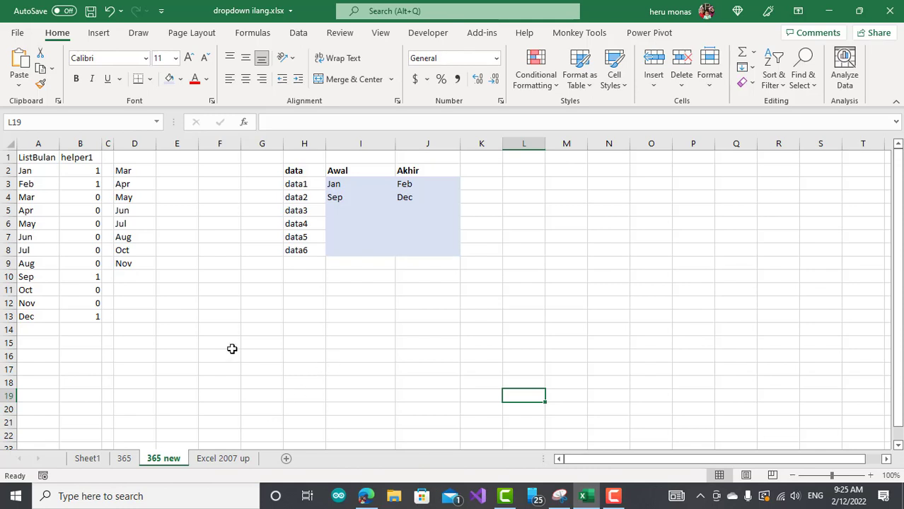
{"action": "left_click", "coordinate": [342, 182]}
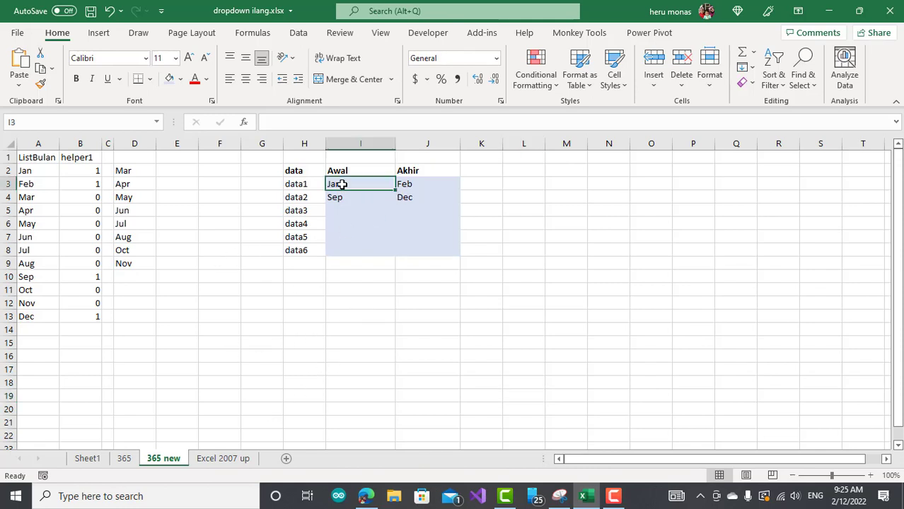
{"action": "left_click", "coordinate": [426, 183]}
{"action": "left_click", "coordinate": [346, 193]}
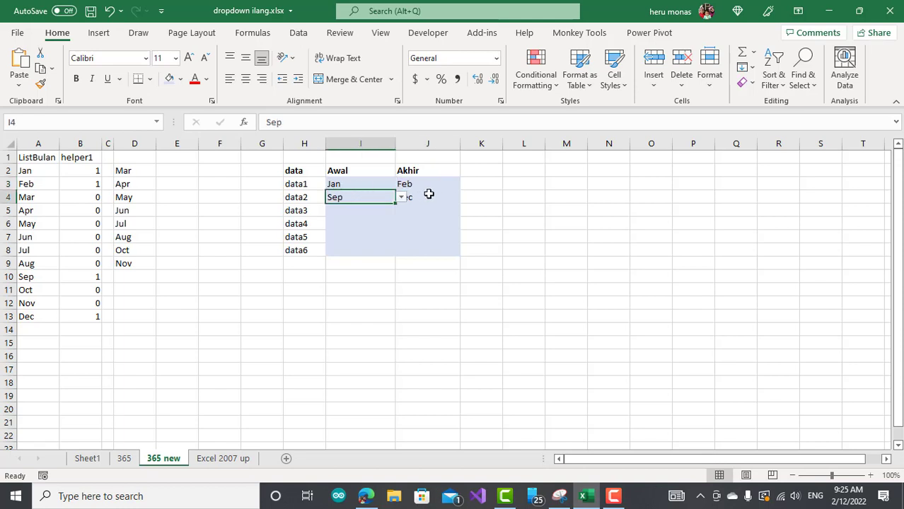
{"action": "left_click", "coordinate": [428, 195]}
{"action": "left_click", "coordinate": [358, 210]}
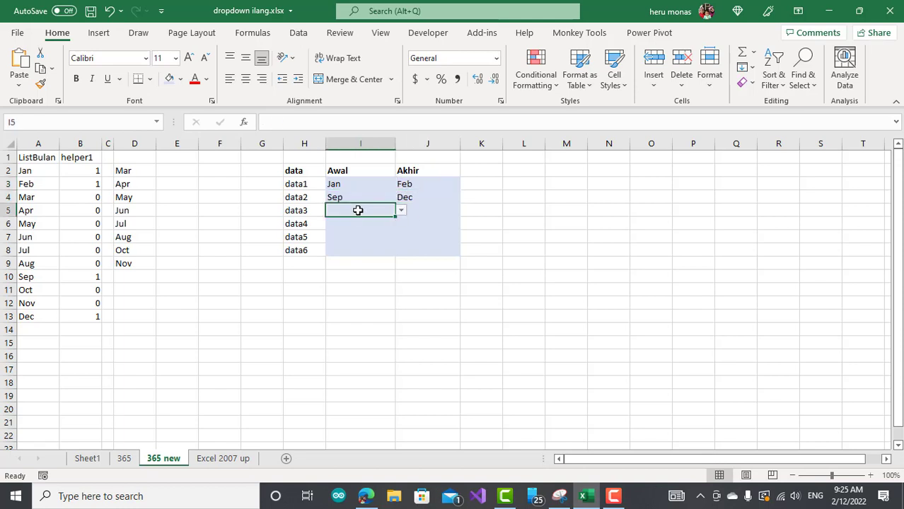
{"action": "left_click", "coordinate": [401, 211]}
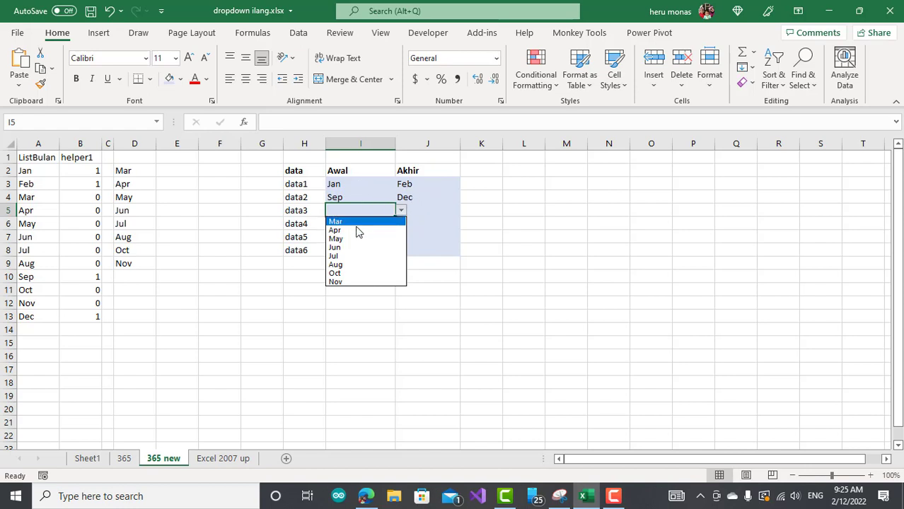
{"action": "left_click", "coordinate": [427, 247]}
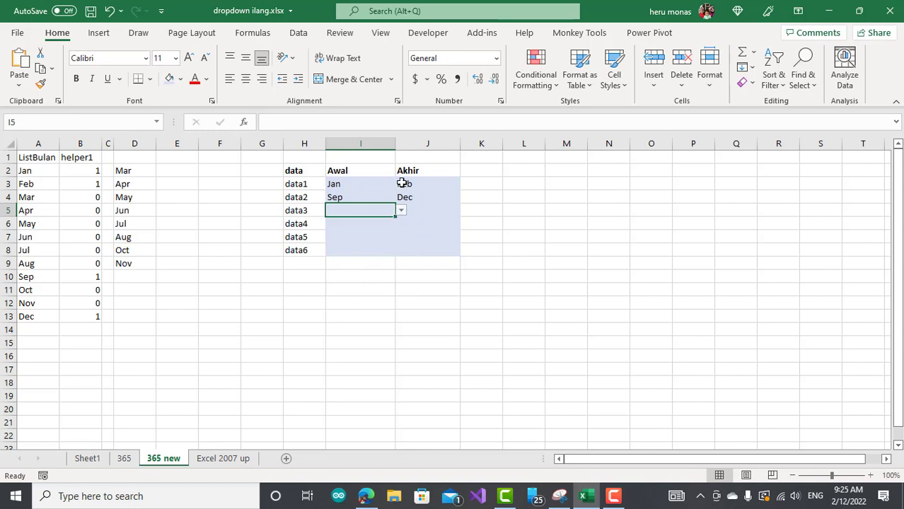
Clear the Akhir months of data1 and data2 and the Awal month of data2
{"action": "left_click_drag", "start_coordinate": [408, 183], "coordinate": [406, 194]}
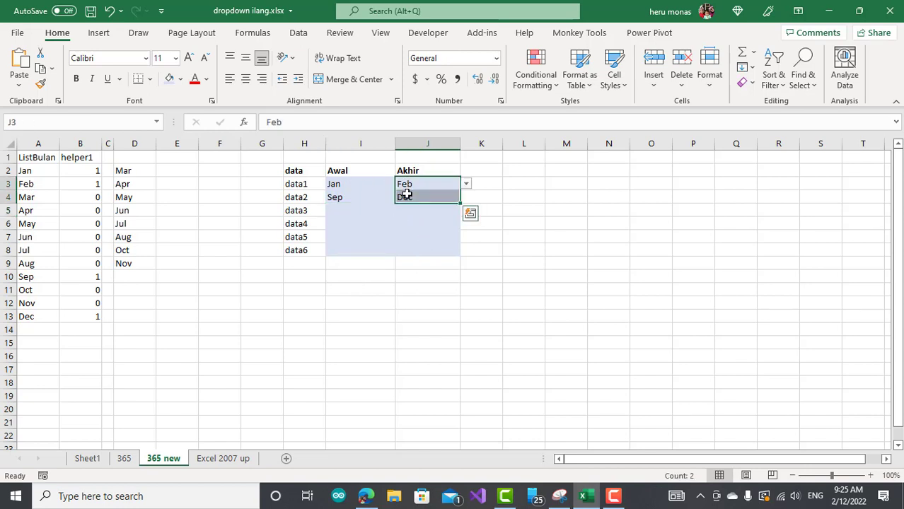
{"action": "key", "text": "Delete"}
{"action": "left_click", "coordinate": [385, 196]}
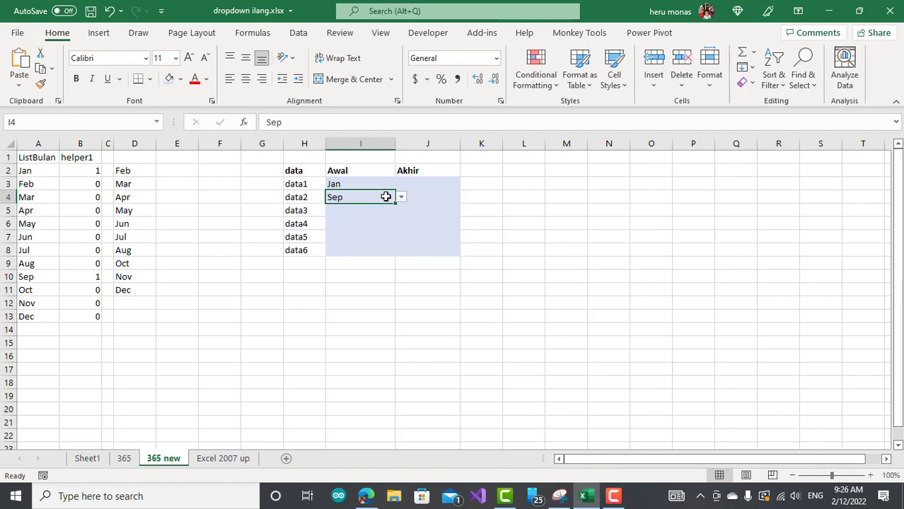
{"action": "key", "text": "Delete"}
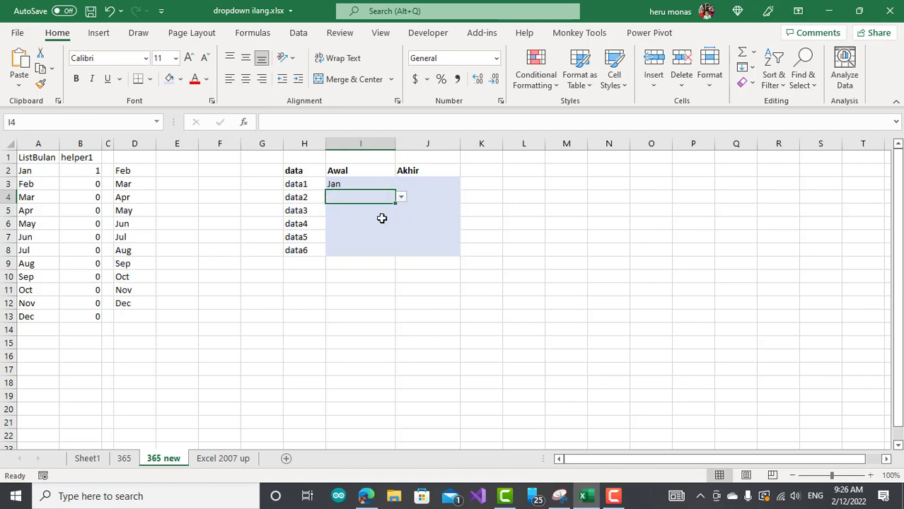
Review the whole list of months offered in the data3 Awal dropdown
{"action": "left_click", "coordinate": [379, 210]}
{"action": "left_click", "coordinate": [401, 211]}
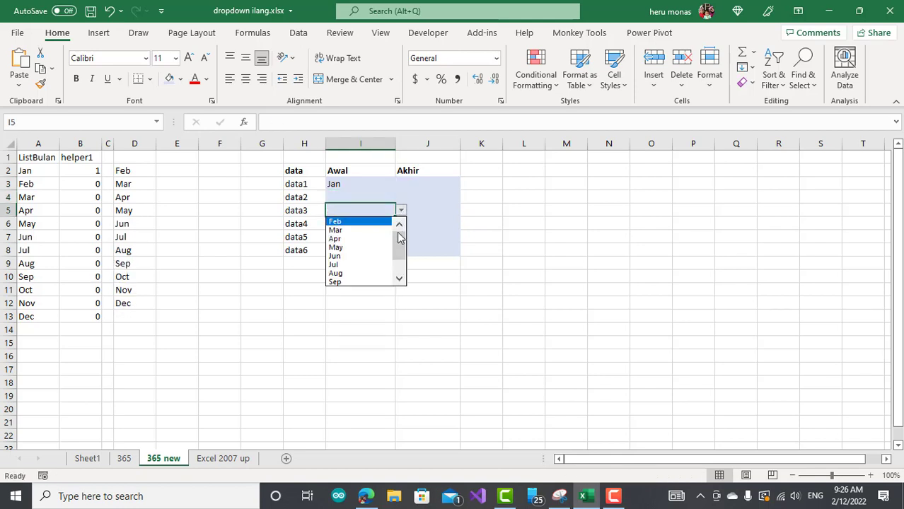
{"action": "left_click_drag", "start_coordinate": [399, 246], "coordinate": [400, 262]}
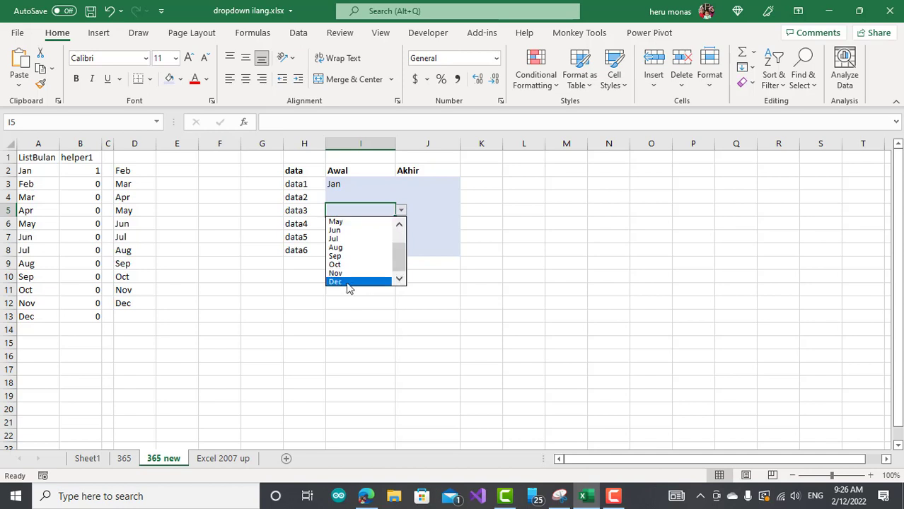
Choose Dec from the dropdown as the Akhir month of data1
{"action": "left_click", "coordinate": [433, 184]}
{"action": "left_click", "coordinate": [465, 185]}
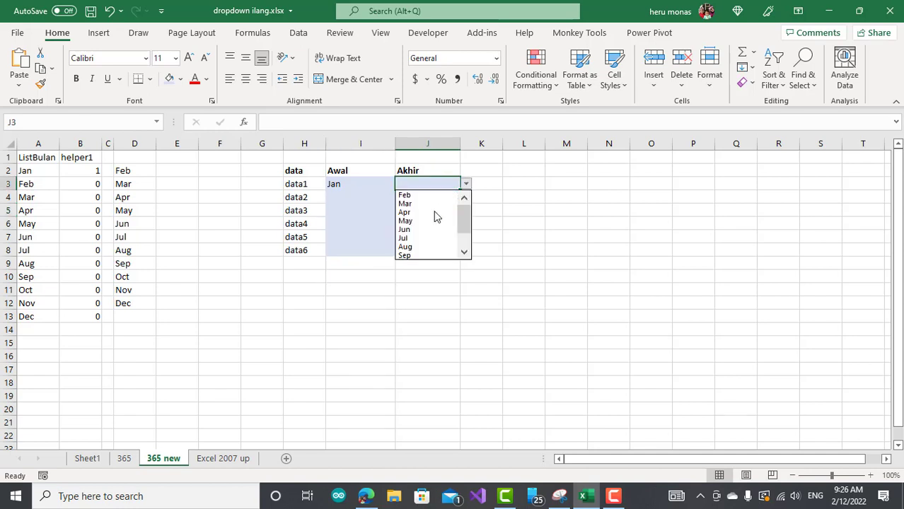
{"action": "scroll", "coordinate": [425, 233], "scroll_direction": "down", "scroll_amount": 3}
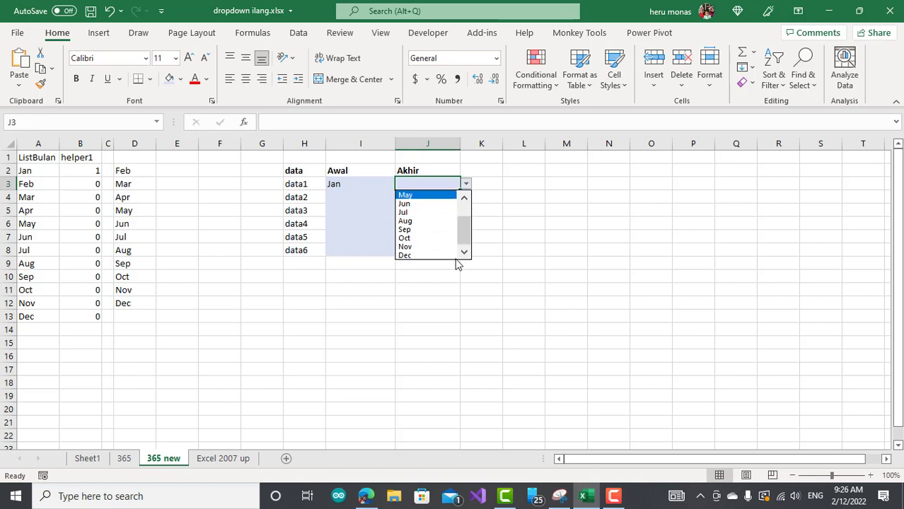
{"action": "left_click", "coordinate": [425, 256]}
{"action": "left_click", "coordinate": [507, 262]}
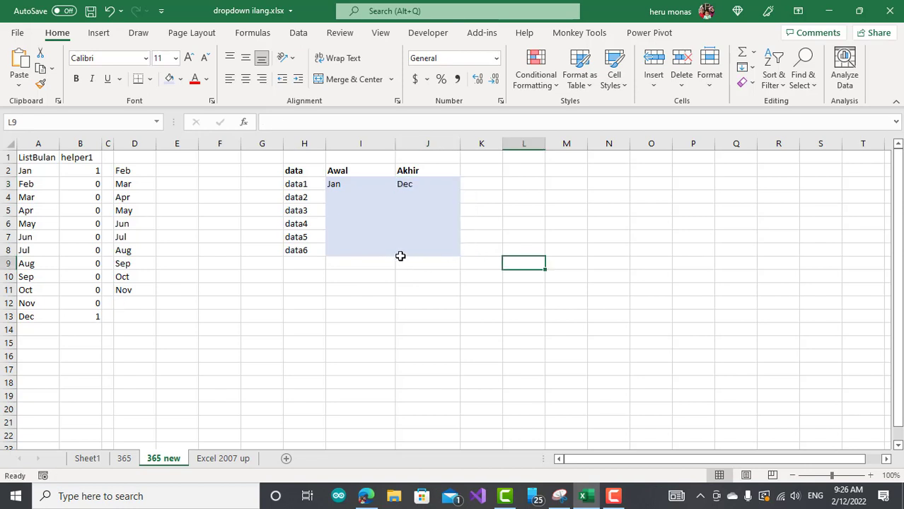
Review the months offered in the data6 Awal dropdown through to the end of its list
{"action": "left_click", "coordinate": [385, 251]}
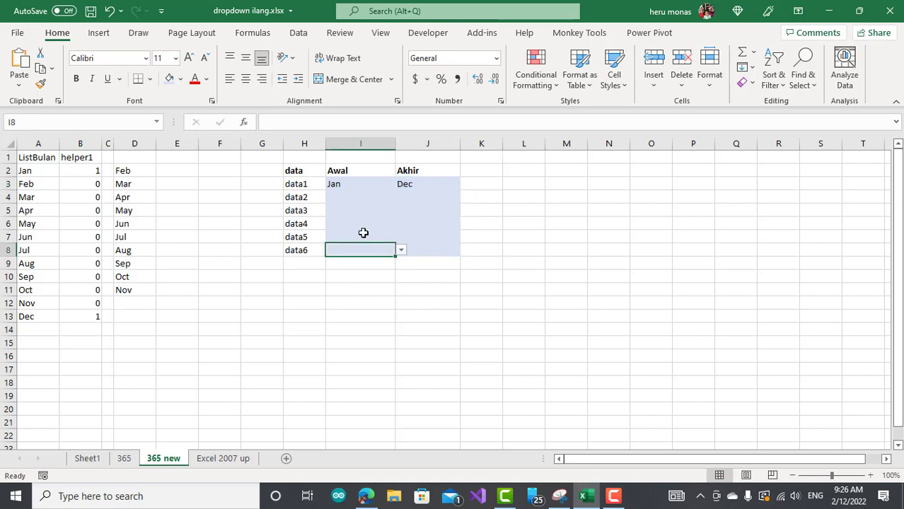
{"action": "left_click", "coordinate": [401, 250]}
{"action": "left_click_drag", "start_coordinate": [396, 287], "coordinate": [397, 313]}
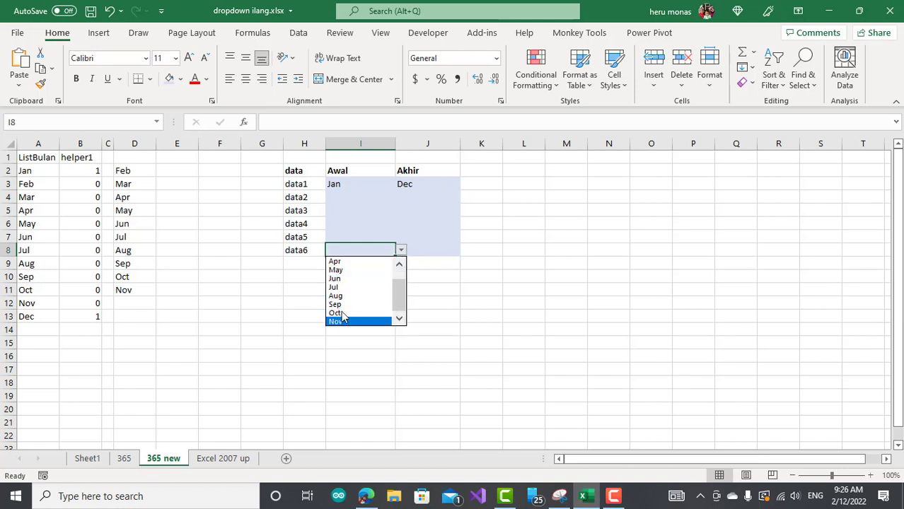
{"action": "left_click_drag", "start_coordinate": [398, 301], "coordinate": [398, 263]}
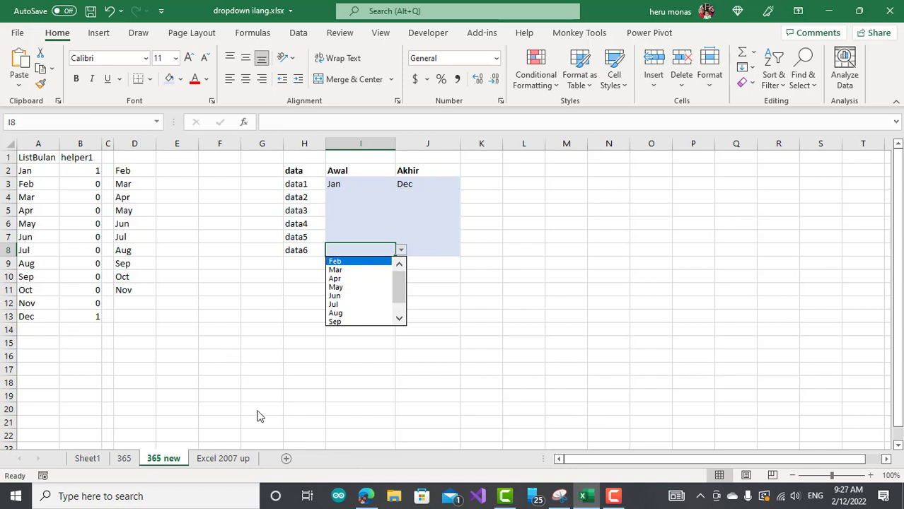
On the empty Excel 2007 up sheet, enter the header "List Bulan" in cell A1
{"action": "left_click", "coordinate": [220, 459]}
{"action": "left_click", "coordinate": [220, 459]}
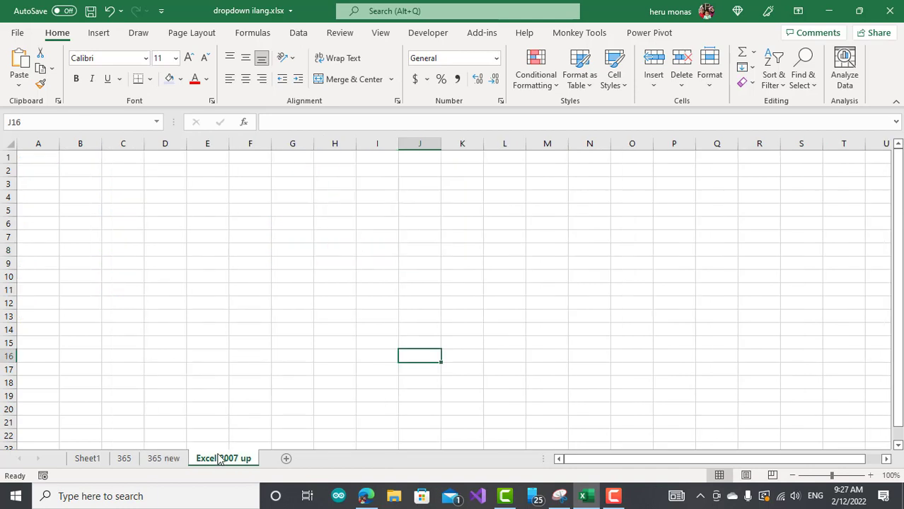
{"action": "left_click", "coordinate": [323, 352]}
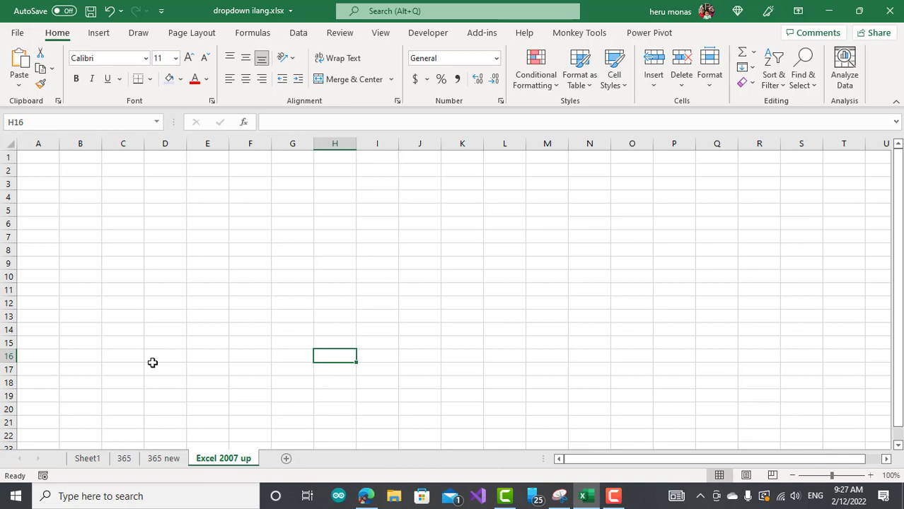
{"action": "left_click", "coordinate": [38, 158]}
{"action": "type", "text": "List"}
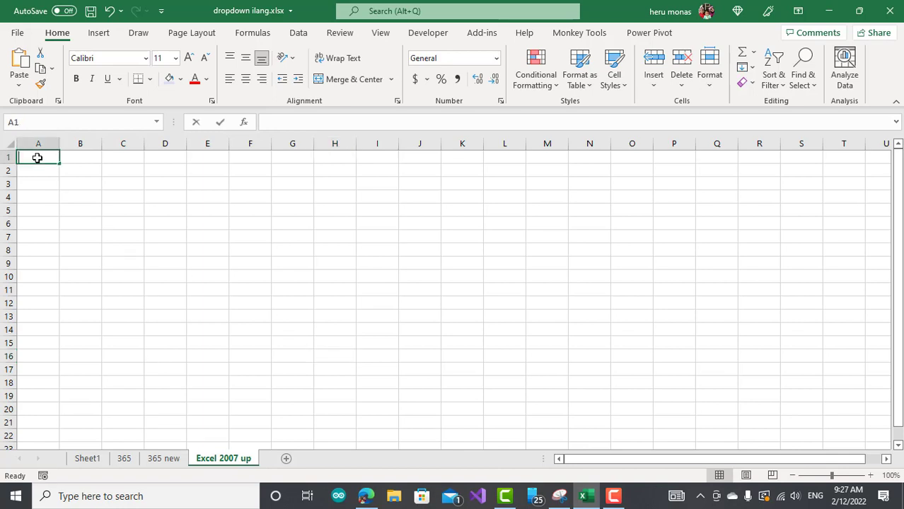
{"action": "type", "text": " Bulan"}
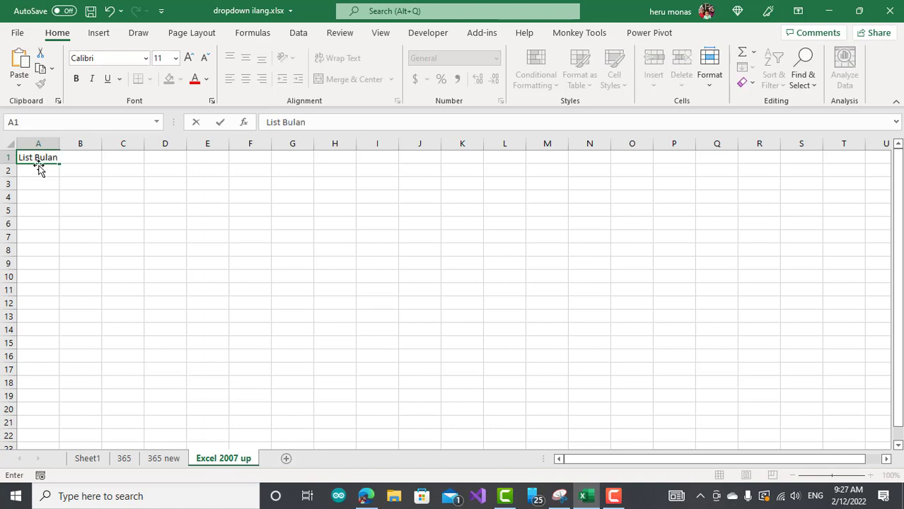
Enter Jan in A2 and fill the month series down to Dec in A13
{"action": "left_click", "coordinate": [38, 169]}
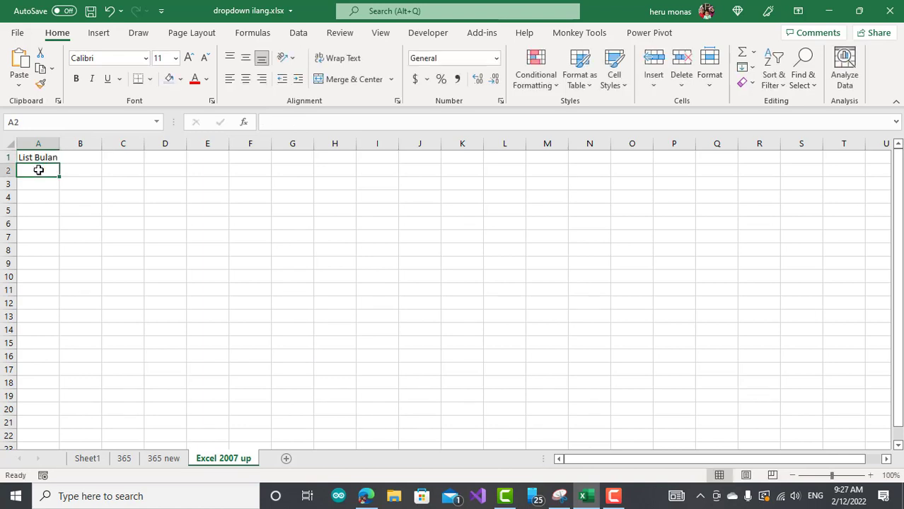
{"action": "type", "text": "Jan"}
{"action": "key", "text": "Return"}
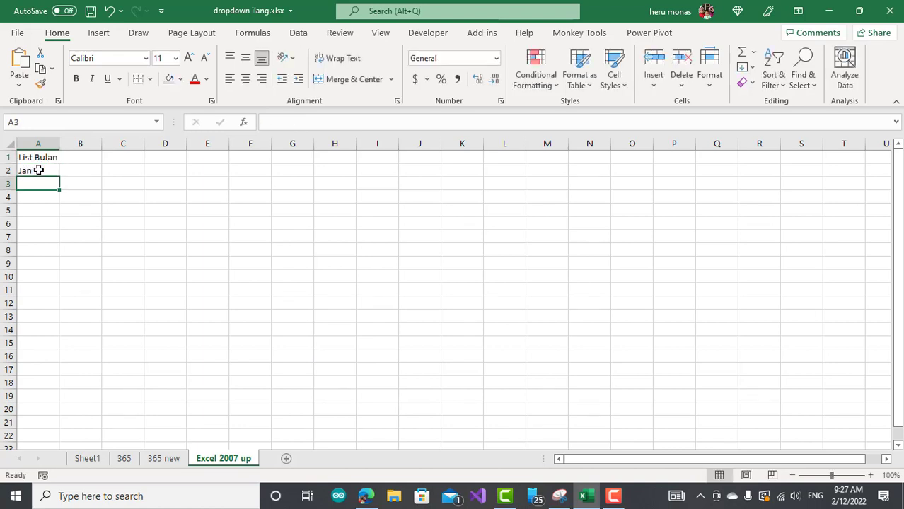
{"action": "left_click", "coordinate": [38, 170]}
{"action": "left_click_drag", "start_coordinate": [59, 177], "coordinate": [42, 328]}
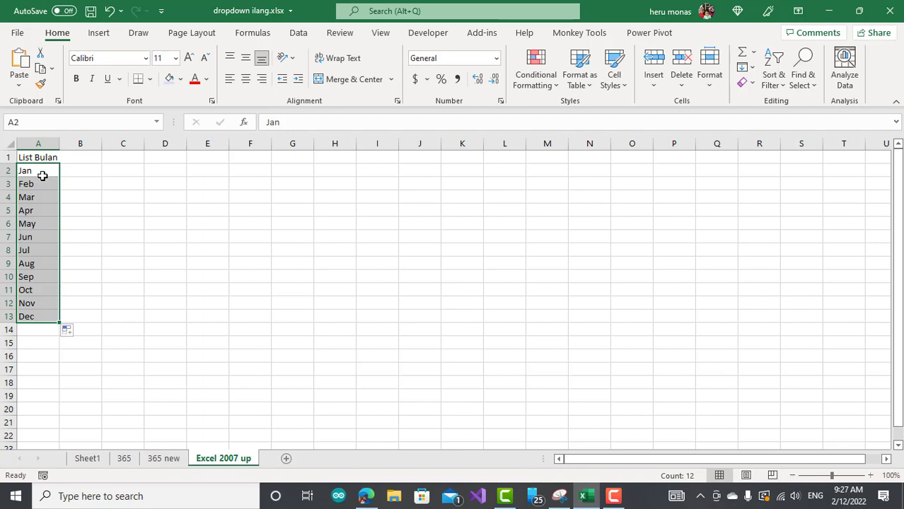
Look at the reference picture of the month dropdown on Sheet1 and return to the Excel 2007 up sheet
{"action": "left_click", "coordinate": [84, 458]}
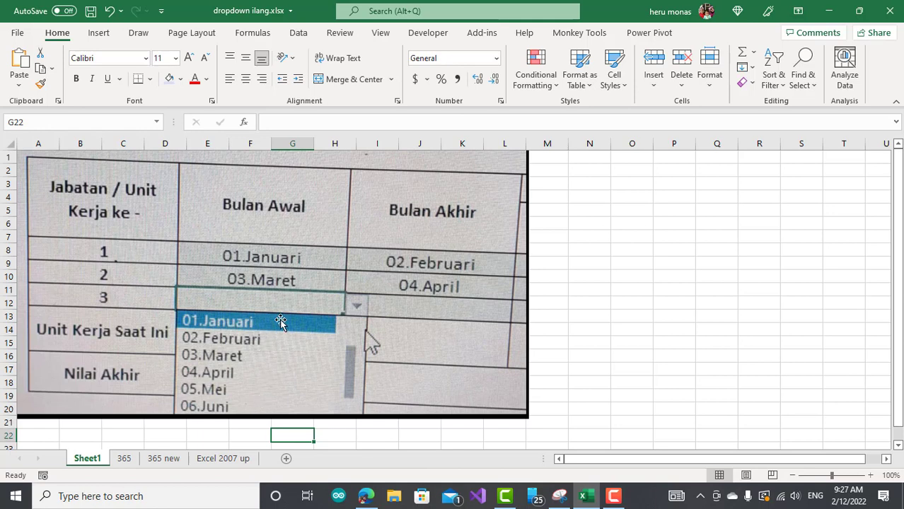
{"action": "double_click", "coordinate": [607, 345]}
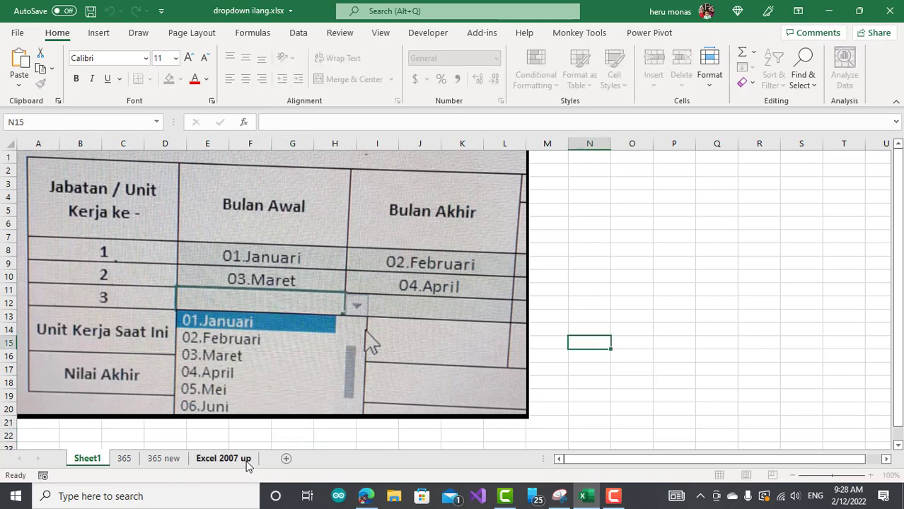
{"action": "left_click", "coordinate": [245, 464]}
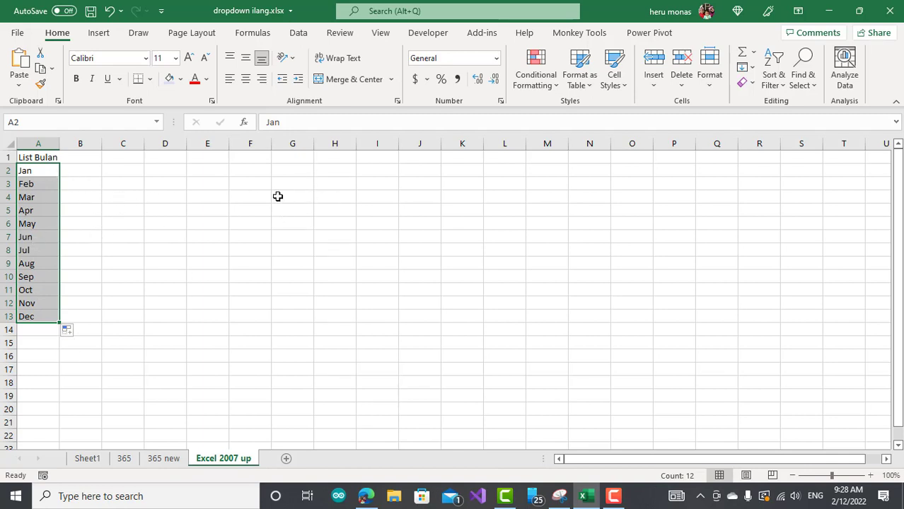
Copy the data, Awal and Akhir table in H2:J8 of the 365 new sheet to G2 on the Excel 2007 up sheet
{"action": "left_click", "coordinate": [152, 459]}
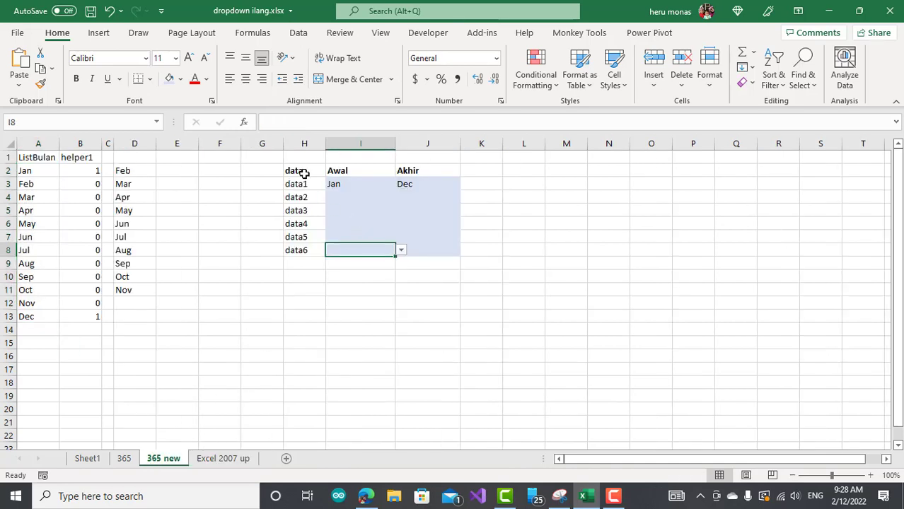
{"action": "left_click_drag", "start_coordinate": [301, 174], "coordinate": [404, 246]}
{"action": "key", "text": "ctrl+c"}
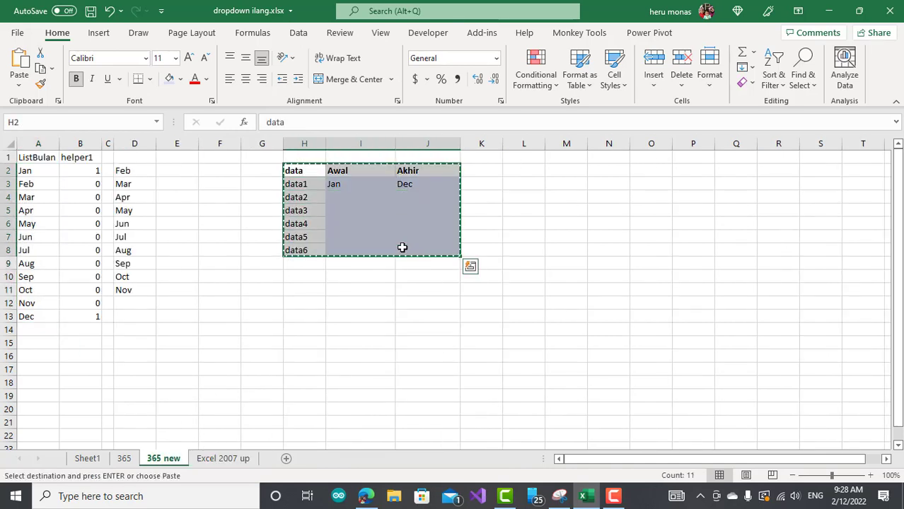
{"action": "left_click", "coordinate": [234, 459]}
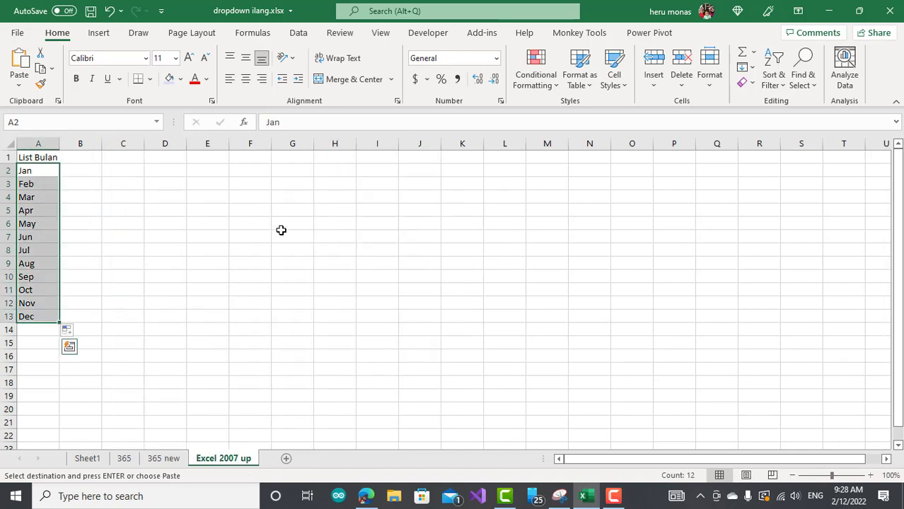
{"action": "left_click", "coordinate": [284, 169]}
{"action": "key", "text": "ctrl+v"}
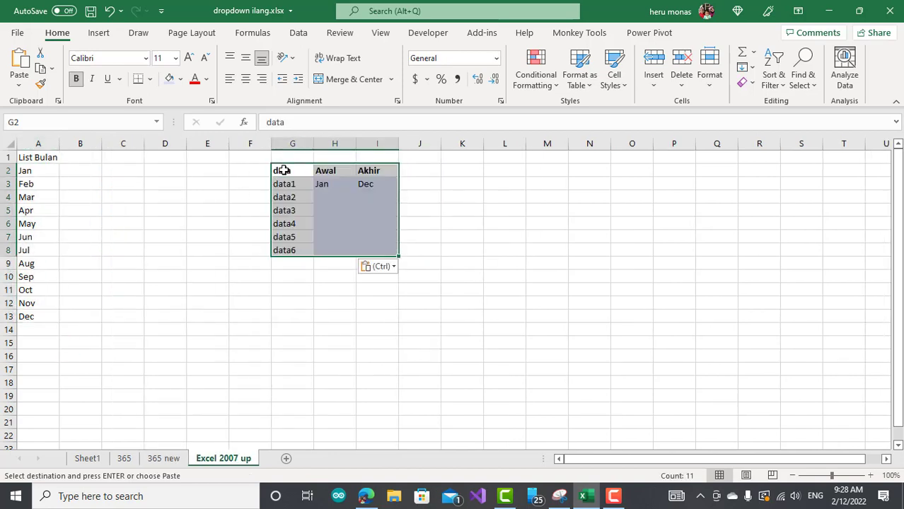
{"action": "left_click", "coordinate": [456, 250]}
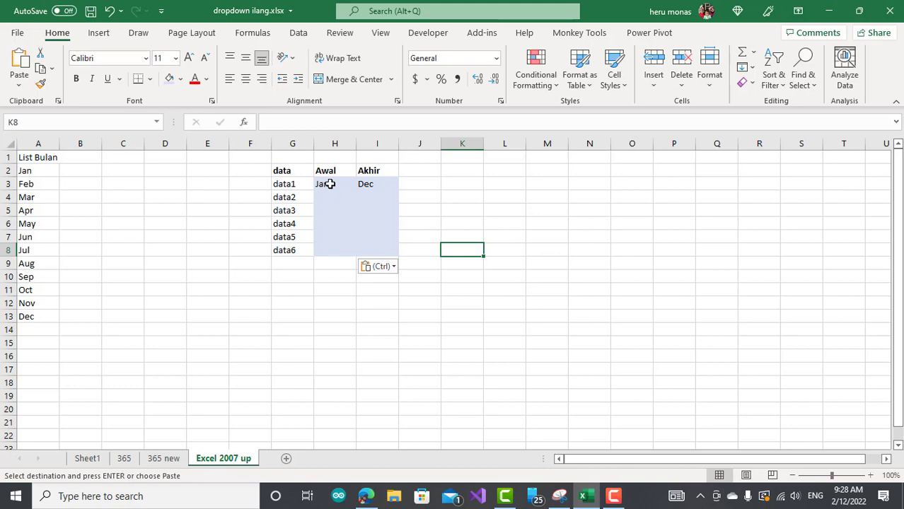
Clear all data validation rules from the Awal and Akhir cells H3:I8
{"action": "left_click_drag", "start_coordinate": [329, 184], "coordinate": [371, 247]}
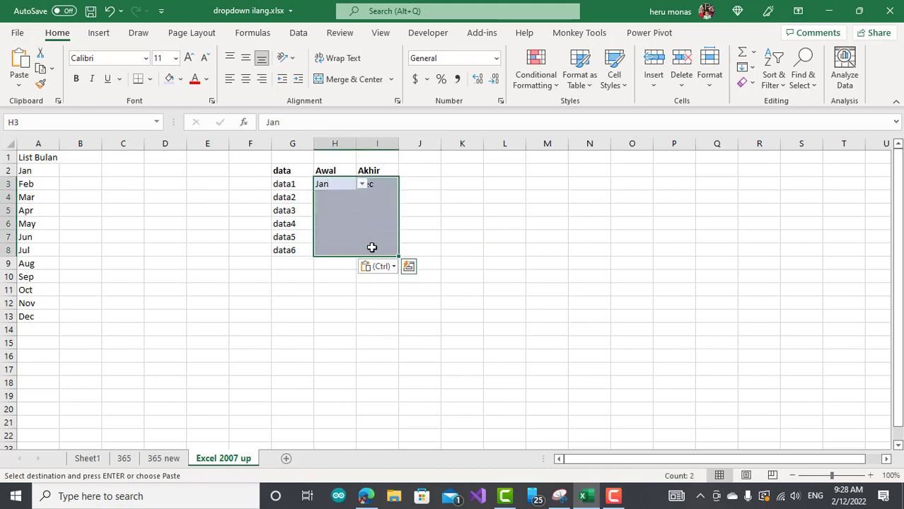
{"action": "key", "text": "alt+a"}
{"action": "key", "text": "v"}
{"action": "key", "text": "v"}
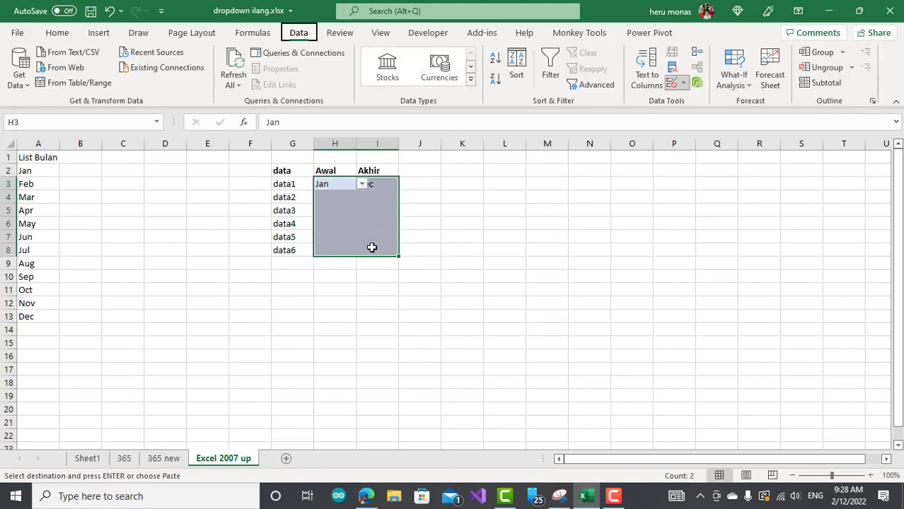
{"action": "left_click", "coordinate": [525, 335]}
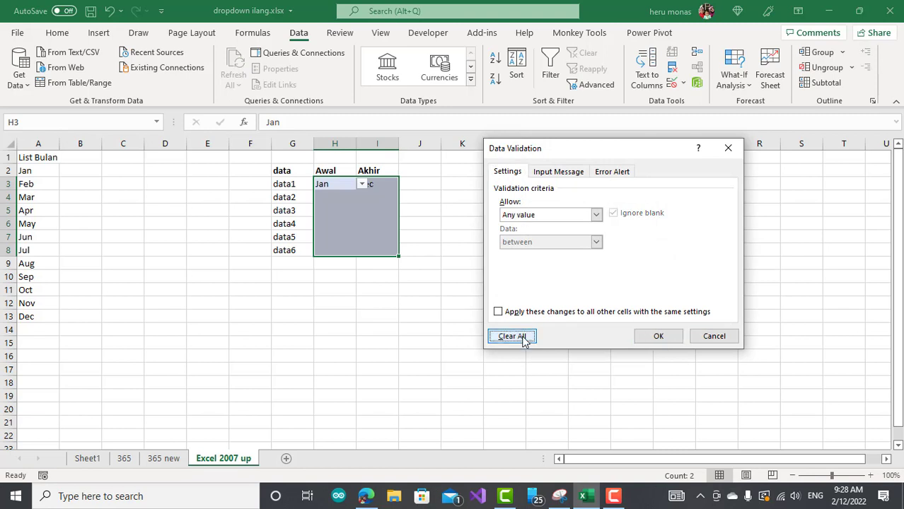
{"action": "left_click", "coordinate": [657, 338]}
{"action": "left_click", "coordinate": [464, 327]}
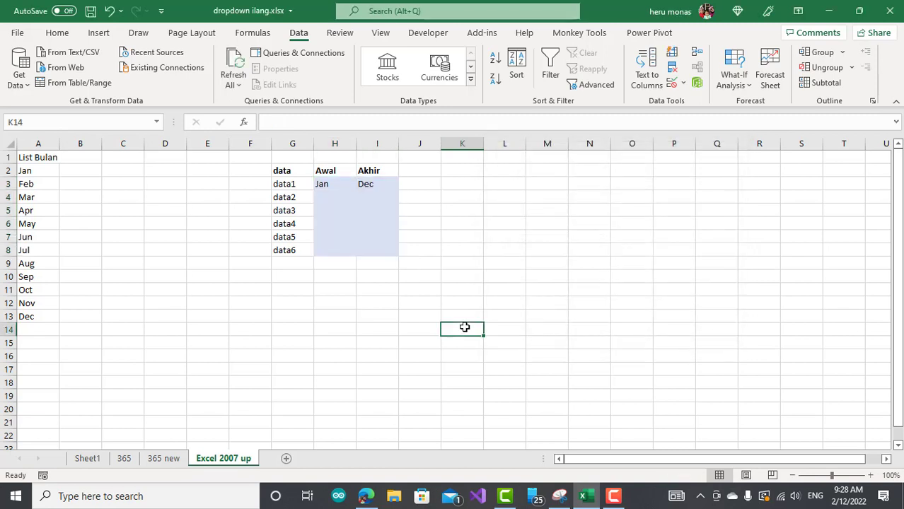
Delete the data1 entries in the Awal and Akhir cells H3:I3
{"action": "left_click", "coordinate": [390, 227]}
{"action": "left_click_drag", "start_coordinate": [337, 184], "coordinate": [379, 185]}
{"action": "key", "text": "Delete"}
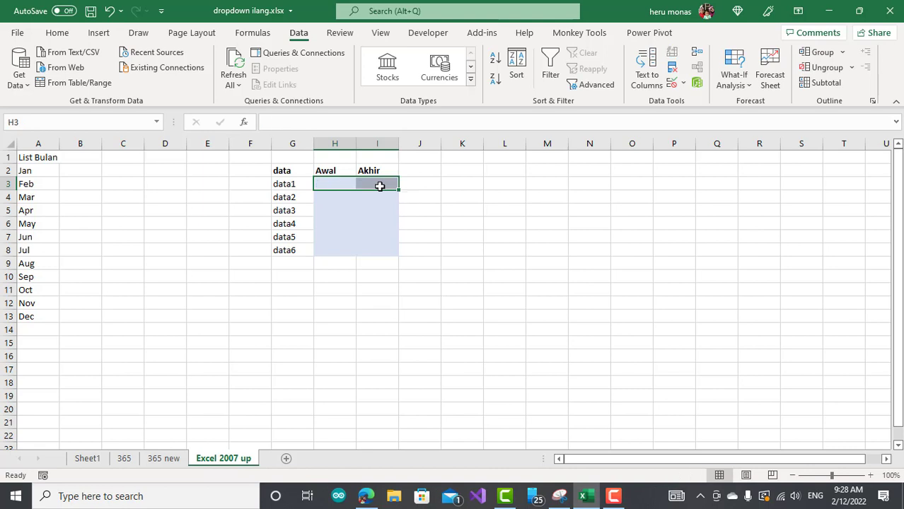
{"action": "left_click", "coordinate": [206, 277]}
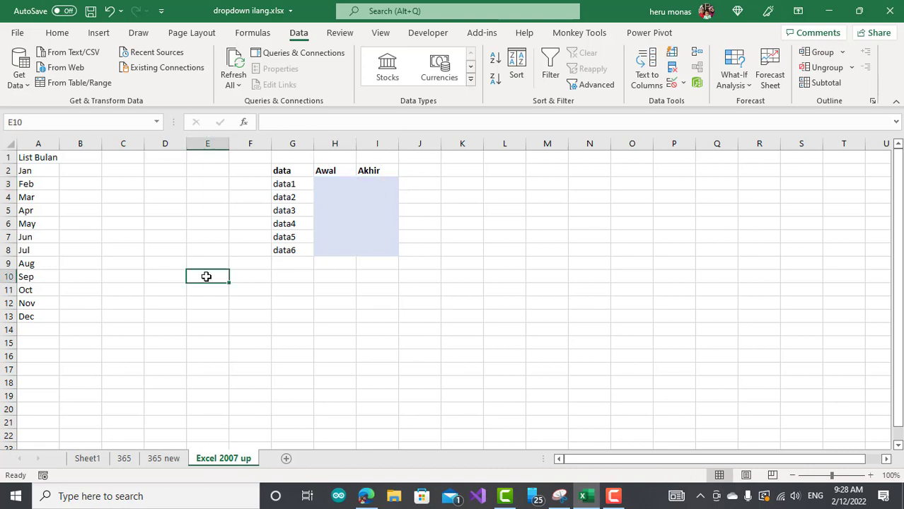
Fit column A to its contents and enter the header "helper1" in cell B1
{"action": "double_click", "coordinate": [56, 144]}
{"action": "left_click", "coordinate": [91, 158]}
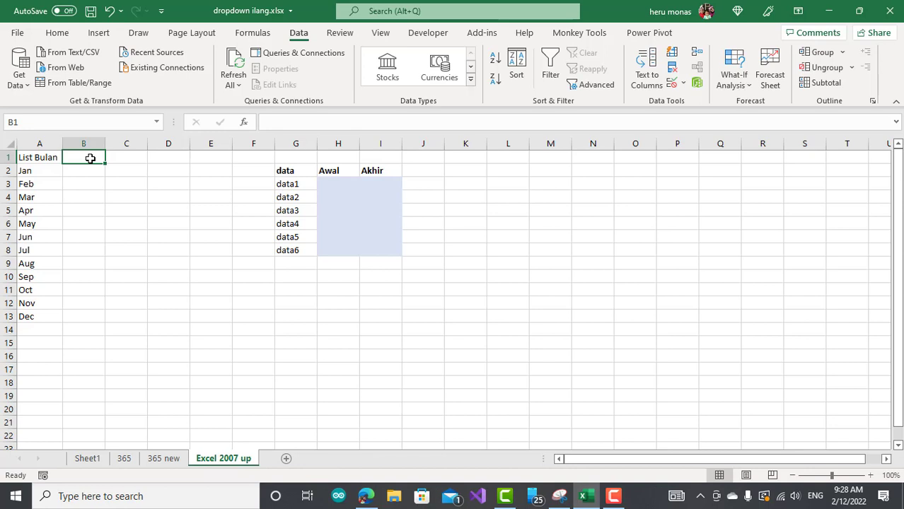
{"action": "type", "text": "helper1"}
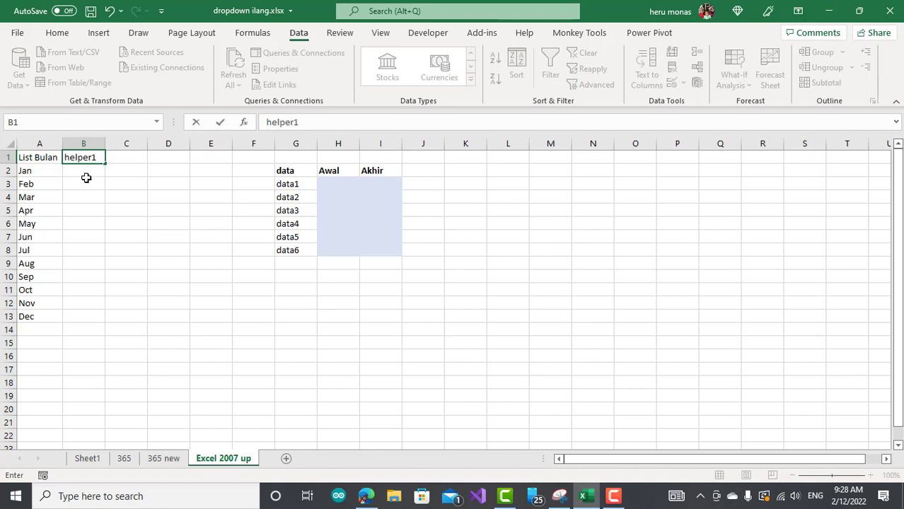
{"action": "left_click", "coordinate": [142, 210]}
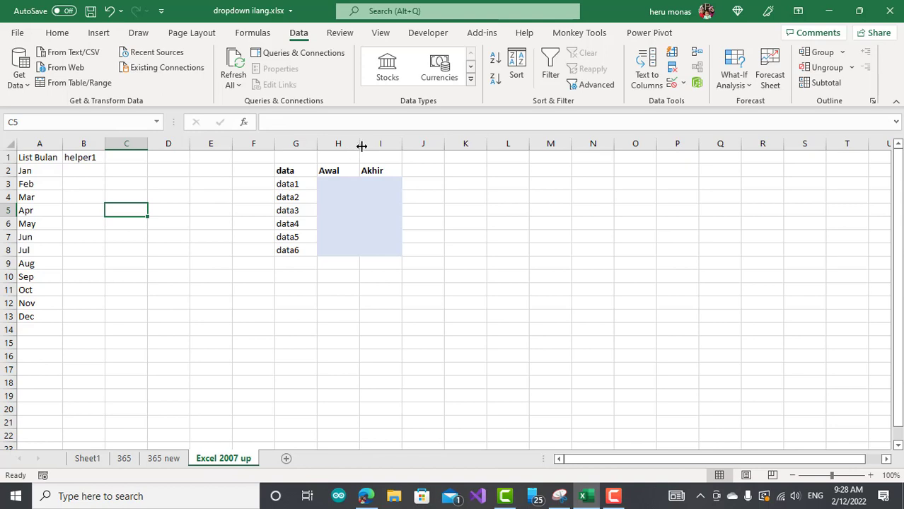
Widen the Awal and Akhir columns of the table, then review the month list A2:A13 and the input range H3:I8
{"action": "left_click_drag", "start_coordinate": [359, 144], "coordinate": [454, 144]}
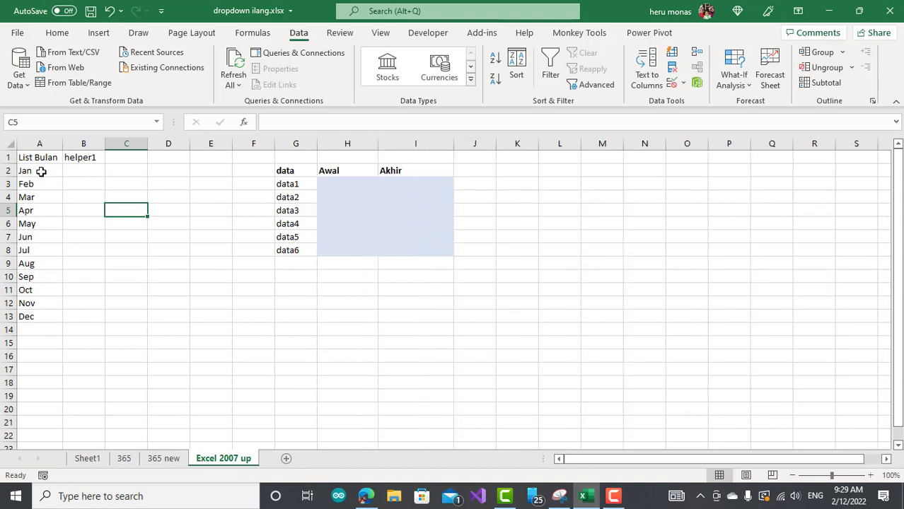
{"action": "left_click_drag", "start_coordinate": [41, 171], "coordinate": [34, 317]}
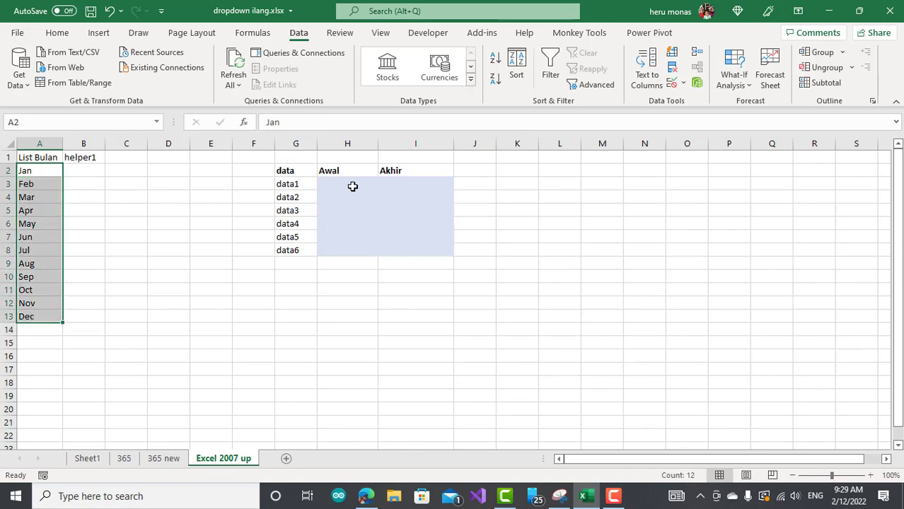
{"action": "left_click_drag", "start_coordinate": [353, 186], "coordinate": [416, 252]}
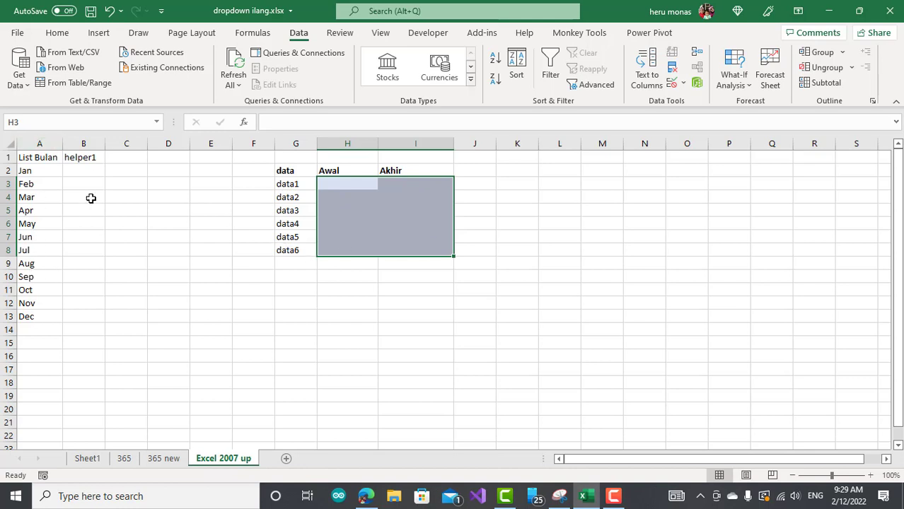
Start a COUNTIF formula in B2 with A2 as the range and H3:I8 as the criteria
{"action": "left_click", "coordinate": [95, 172]}
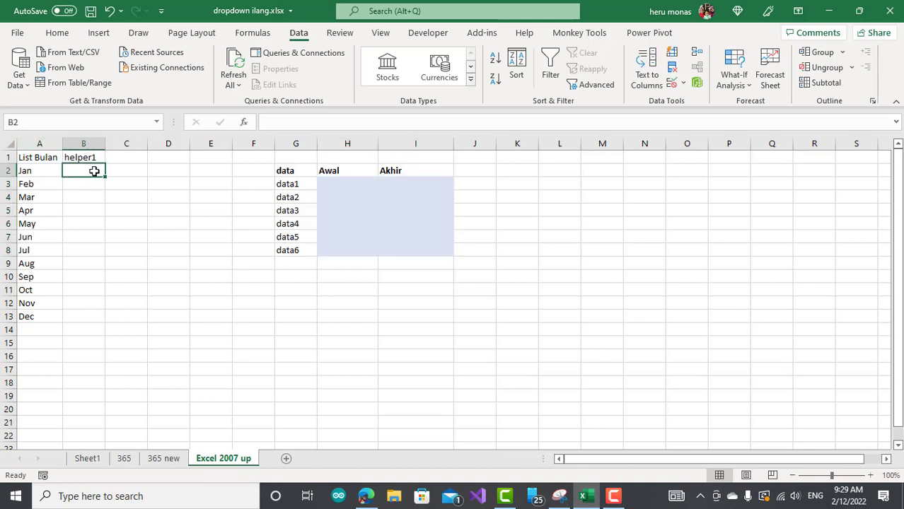
{"action": "type", "text": "="}
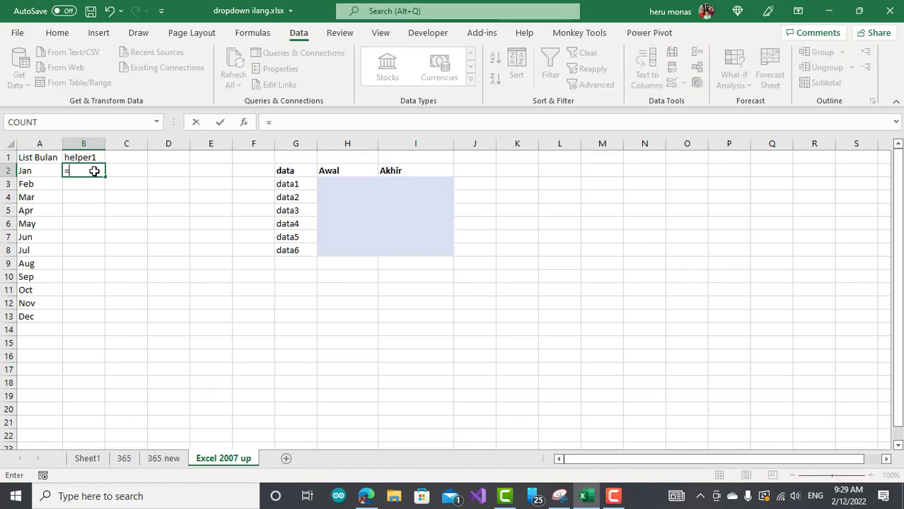
{"action": "type", "text": "c"}
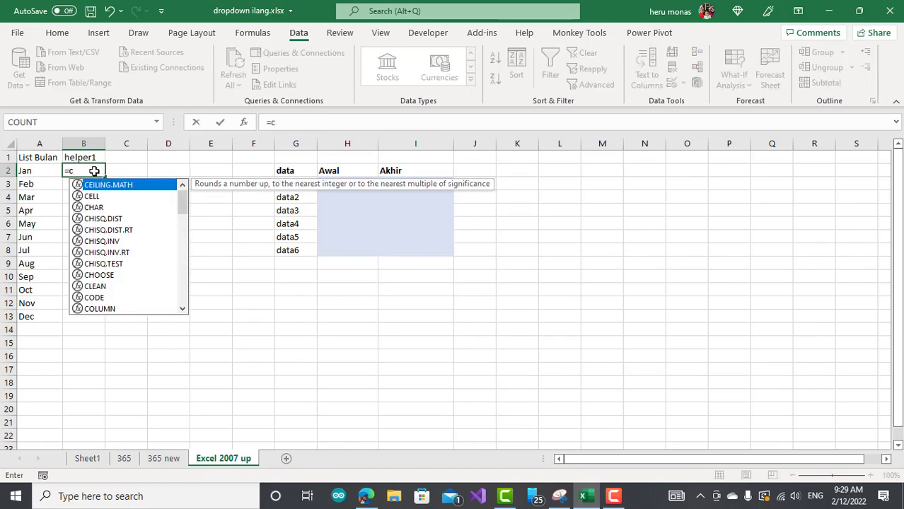
{"action": "type", "text": "oun"}
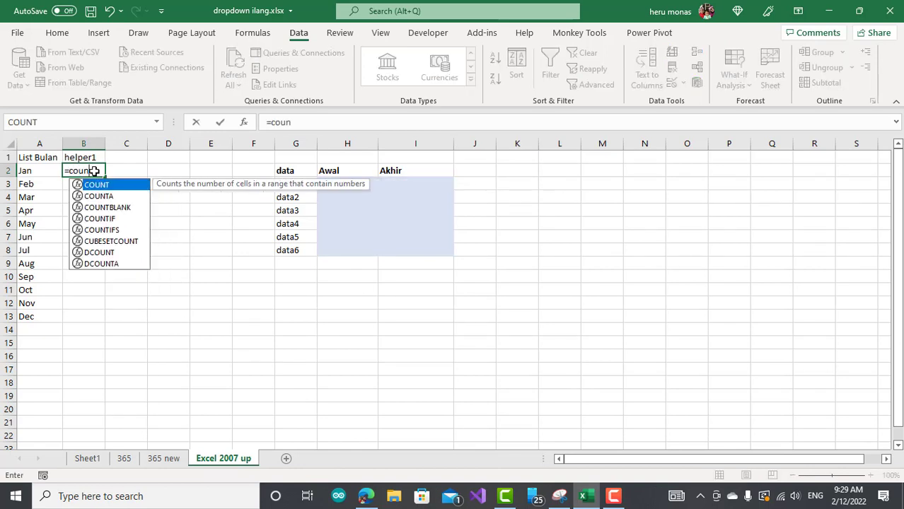
{"action": "key", "text": "Down"}
{"action": "key", "text": "Down"}
{"action": "key", "text": "Down"}
{"action": "key", "text": "Tab"}
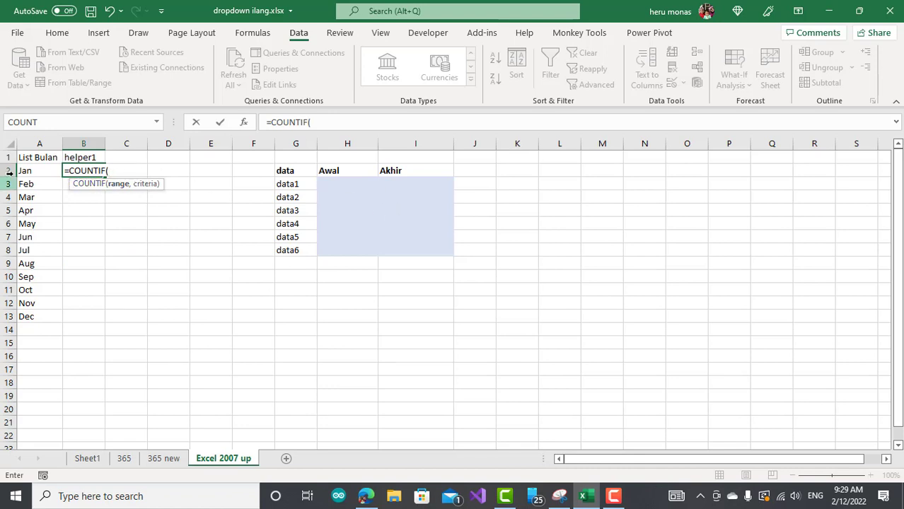
{"action": "left_click", "coordinate": [48, 171]}
{"action": "type", "text": ","}
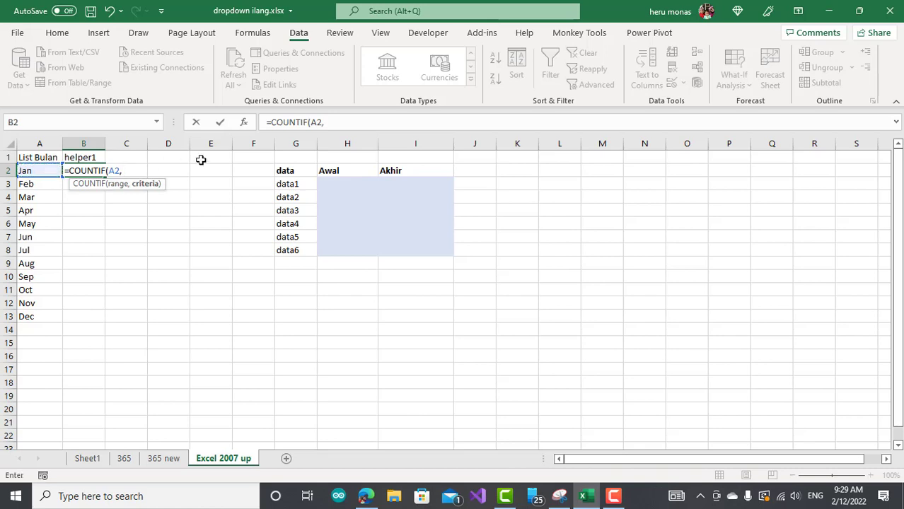
{"action": "left_click_drag", "start_coordinate": [331, 184], "coordinate": [434, 247]}
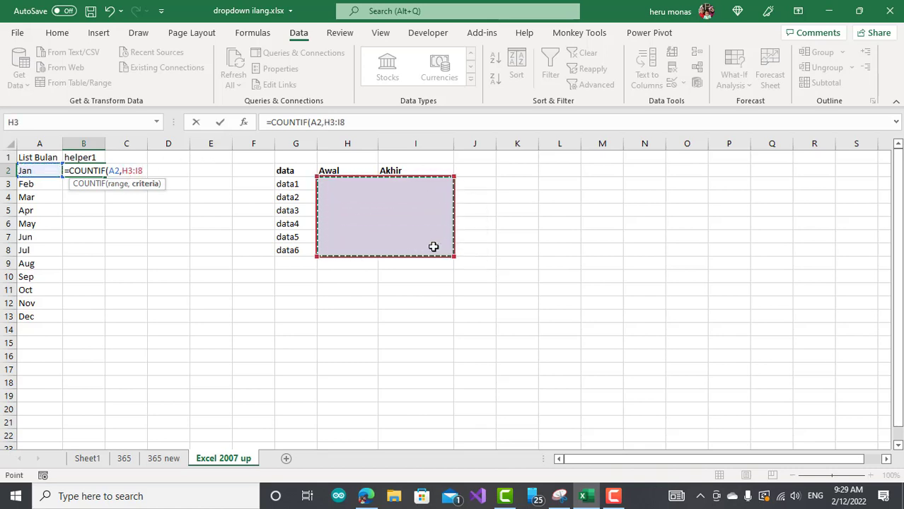
Make the criteria range absolute and complete the B2 formula as =COUNTIF(A2,$H$3:$I$8)
{"action": "left_click_drag", "start_coordinate": [130, 171], "coordinate": [144, 170]}
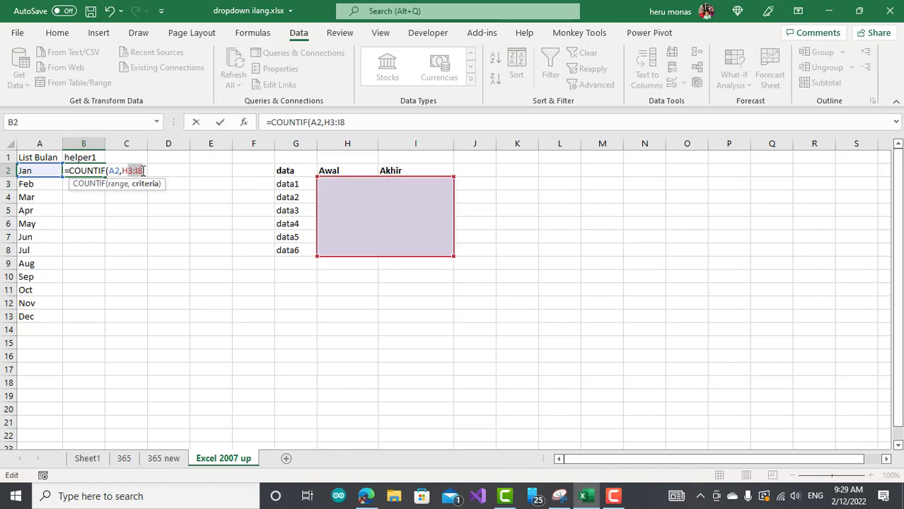
{"action": "key", "text": "F4"}
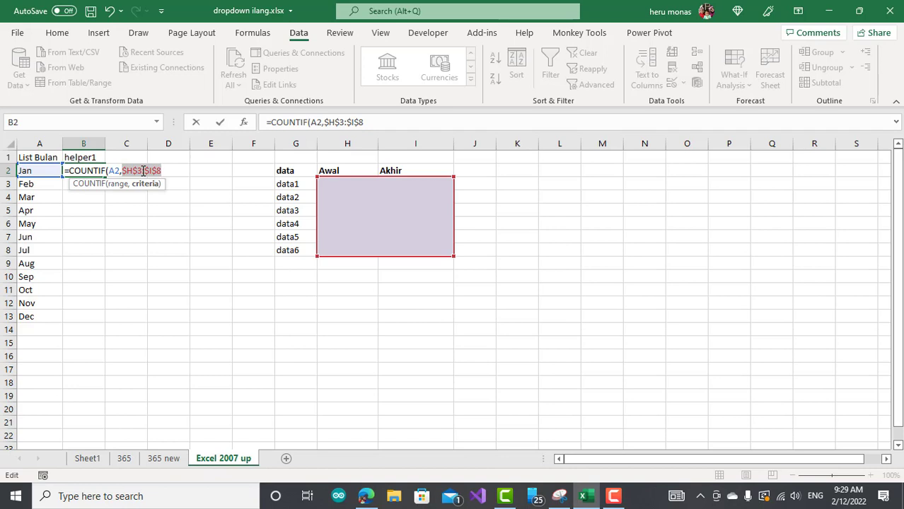
{"action": "type", "text": ")"}
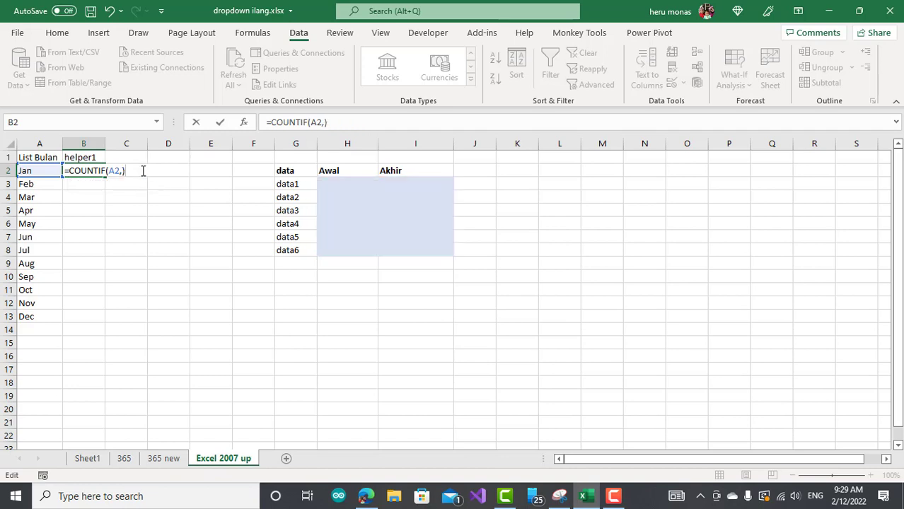
{"action": "key", "text": "ctrl+z"}
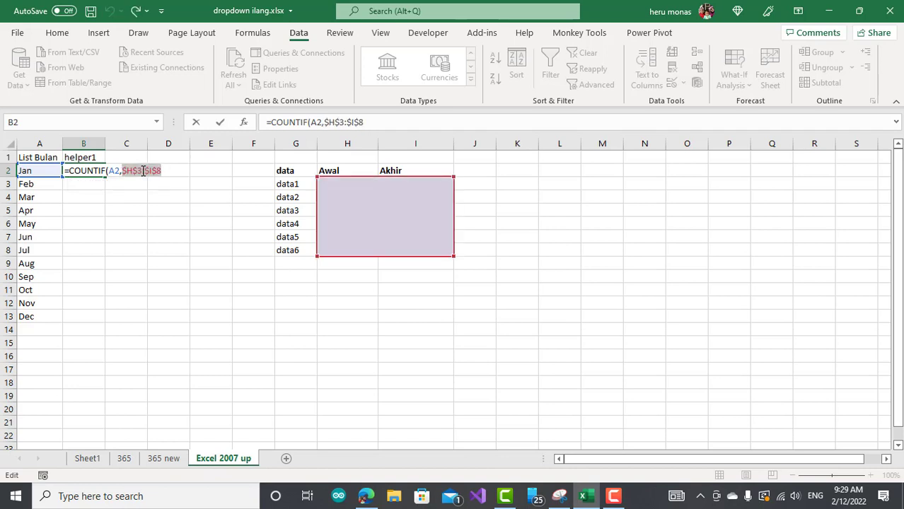
{"action": "left_click", "coordinate": [387, 127]}
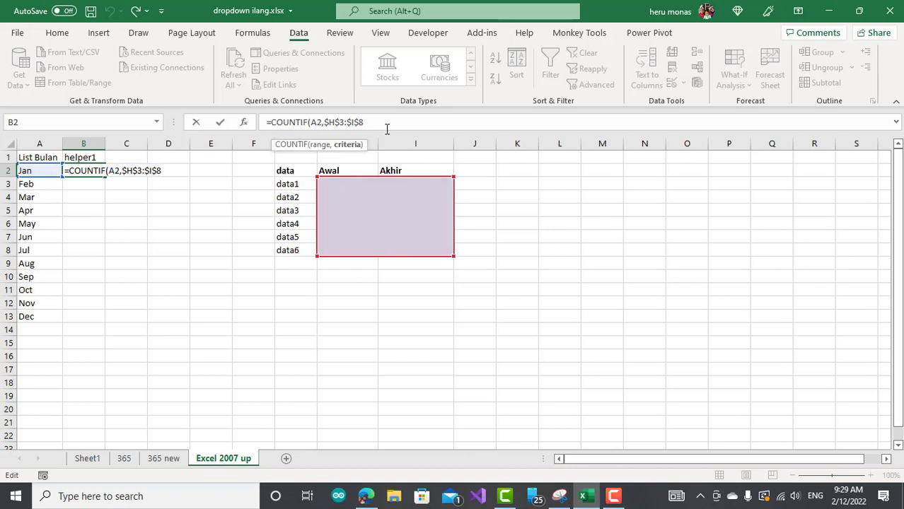
{"action": "type", "text": ")"}
{"action": "key", "text": "Return"}
{"action": "left_click", "coordinate": [204, 228]}
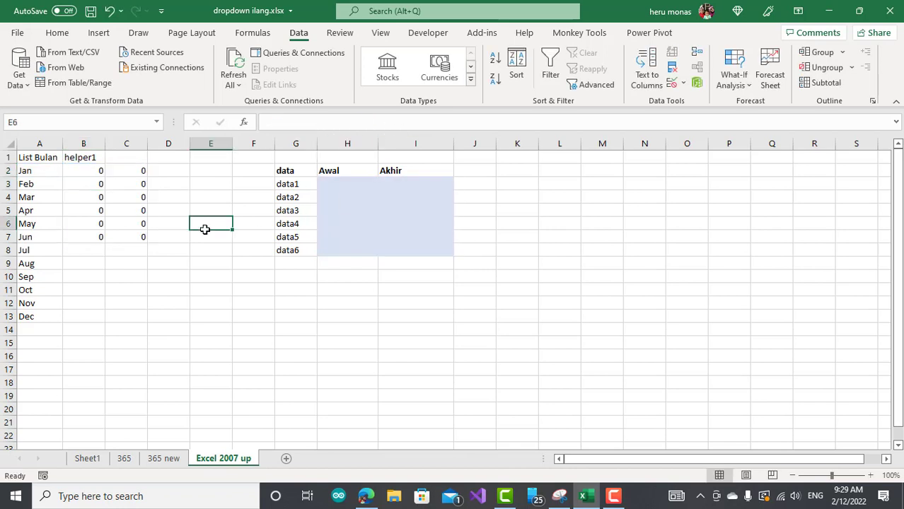
{"action": "left_click", "coordinate": [133, 197]}
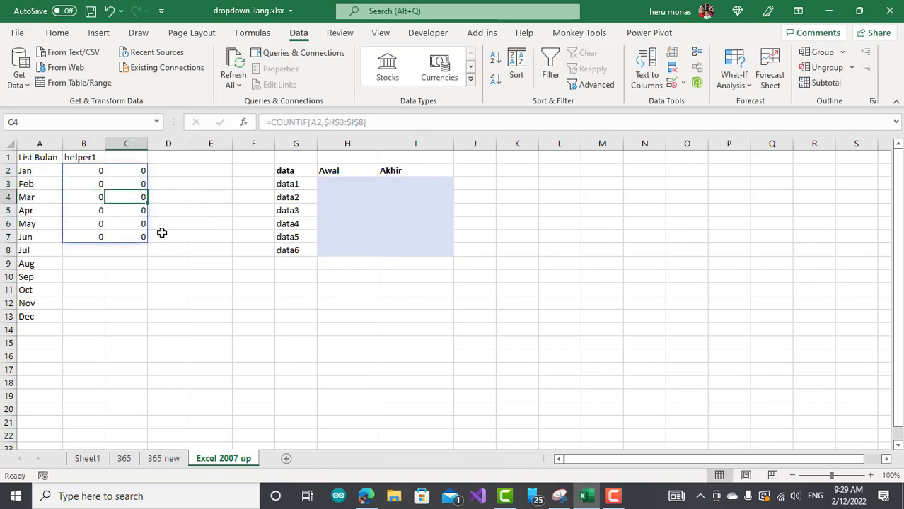
{"action": "left_click", "coordinate": [89, 170]}
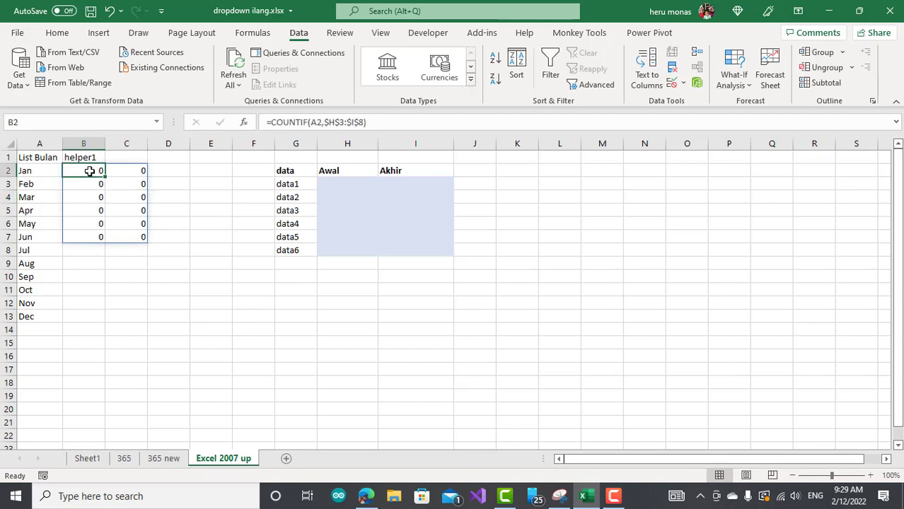
{"action": "left_click", "coordinate": [270, 122]}
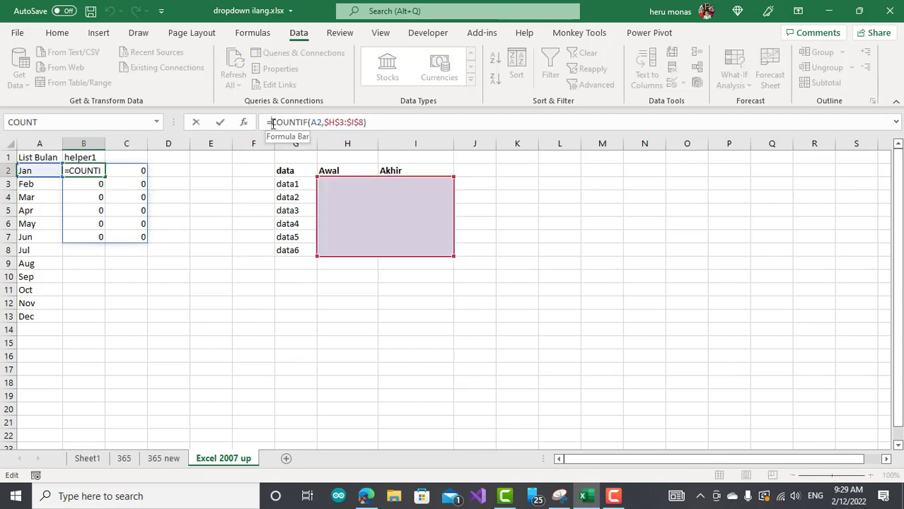
{"action": "type", "text": "MAX("}
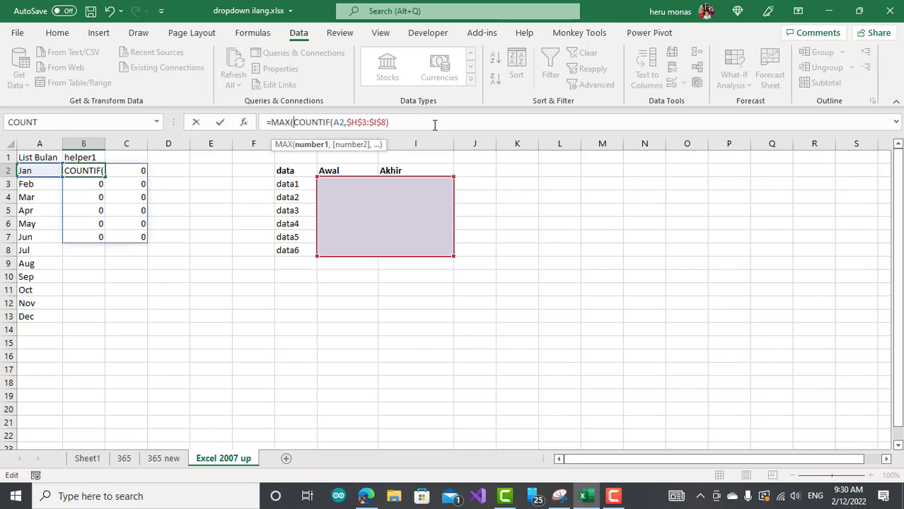
{"action": "key", "text": "BackSpace"}
{"action": "key", "text": "BackSpace"}
{"action": "key", "text": "BackSpace"}
{"action": "key", "text": "BackSpace"}
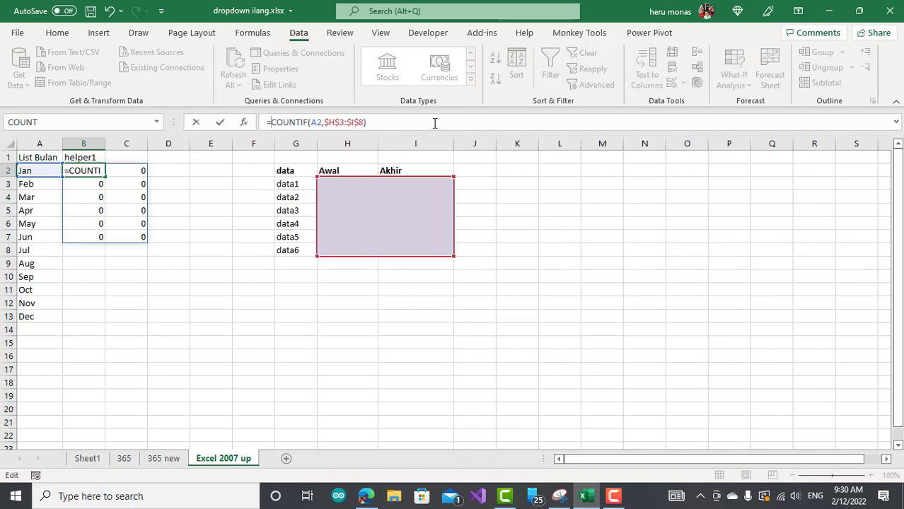
{"action": "left_click", "coordinate": [228, 249]}
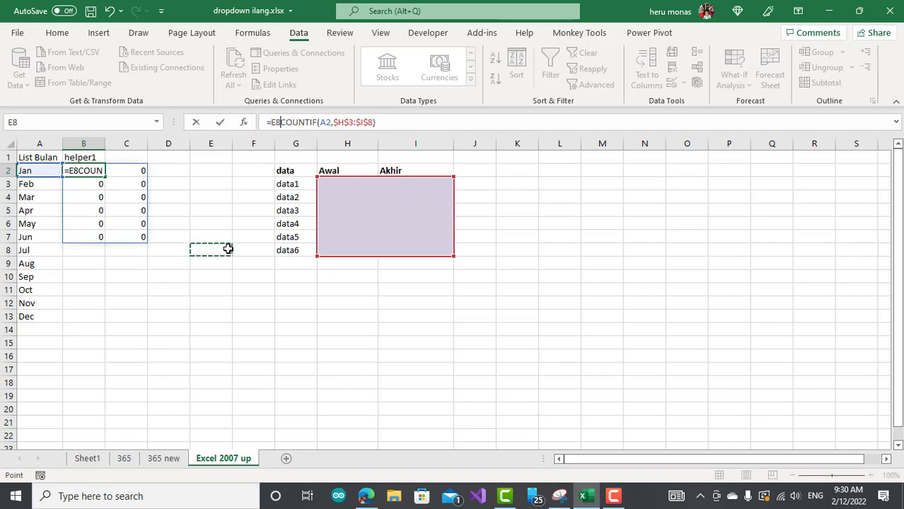
{"action": "key", "text": "Escape"}
{"action": "left_click", "coordinate": [258, 262]}
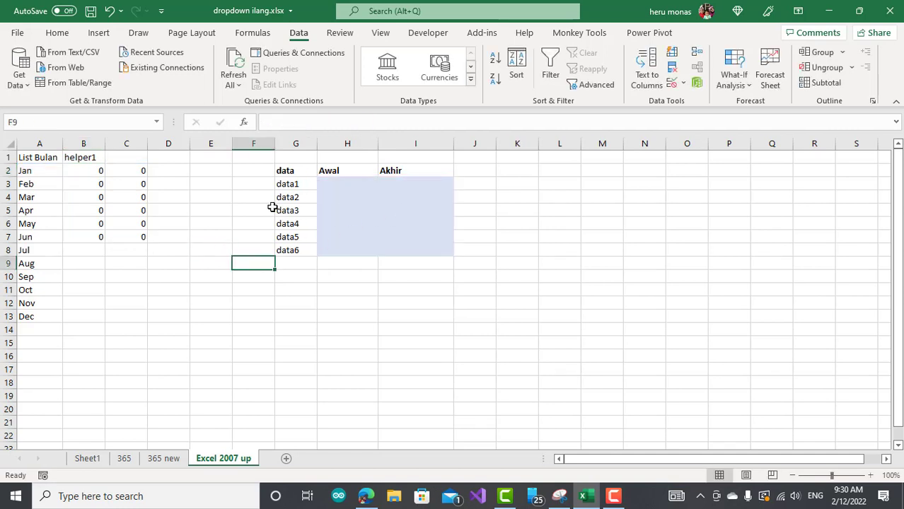
{"action": "left_click", "coordinate": [94, 172]}
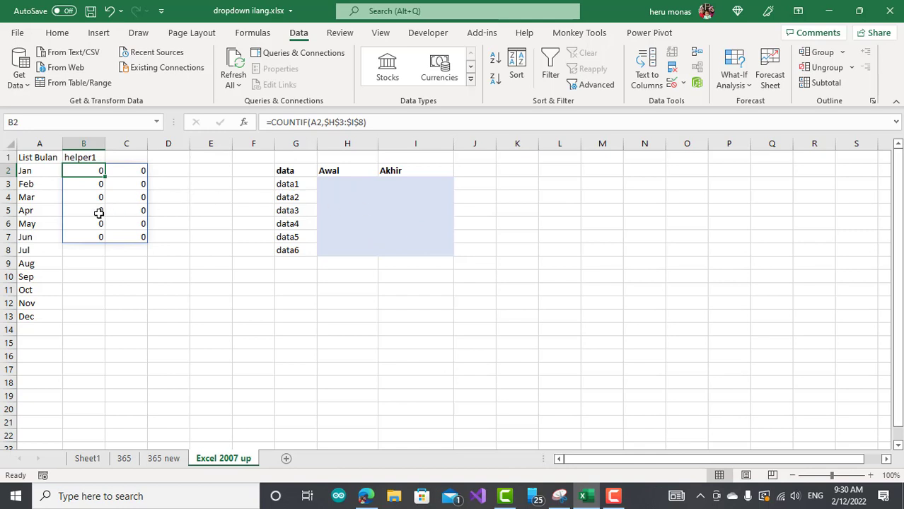
{"action": "left_click", "coordinate": [40, 183]}
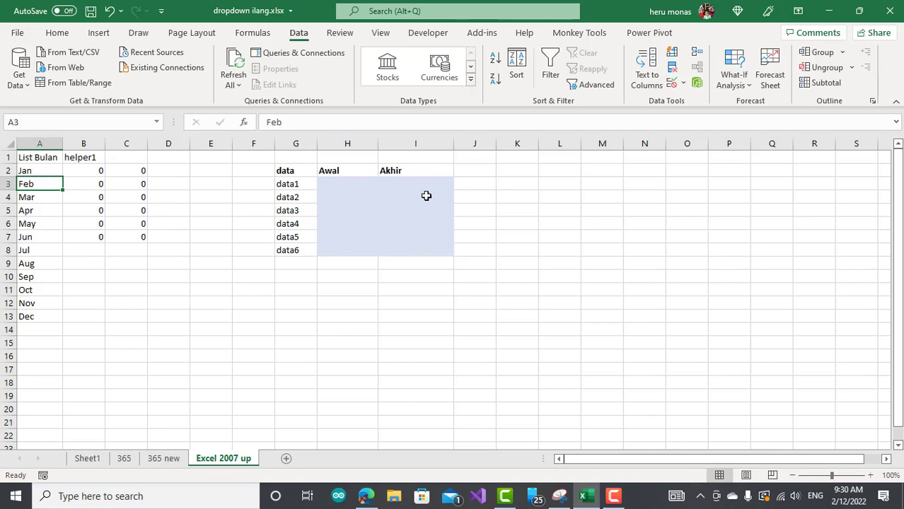
{"action": "left_click", "coordinate": [365, 184]}
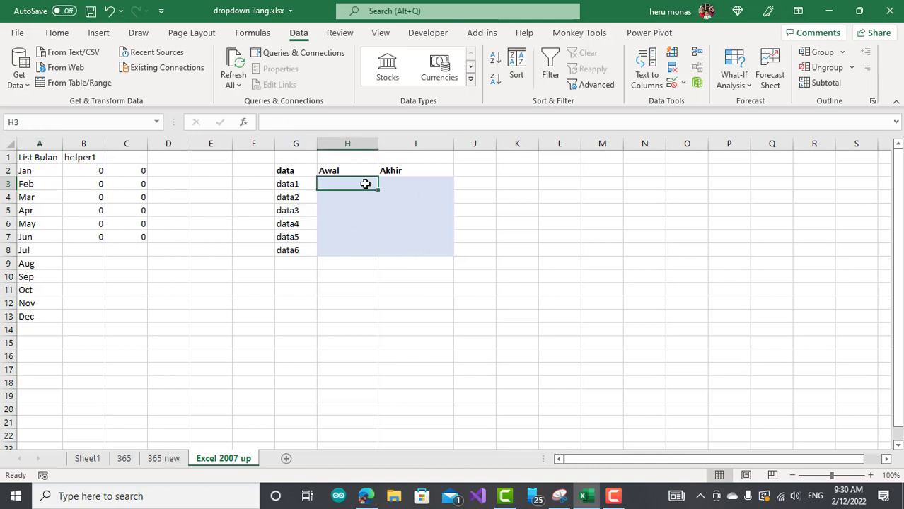
Enter Jan in cell H3 as the Awal month of data1
{"action": "type", "text": "Jan"}
{"action": "key", "text": "Return"}
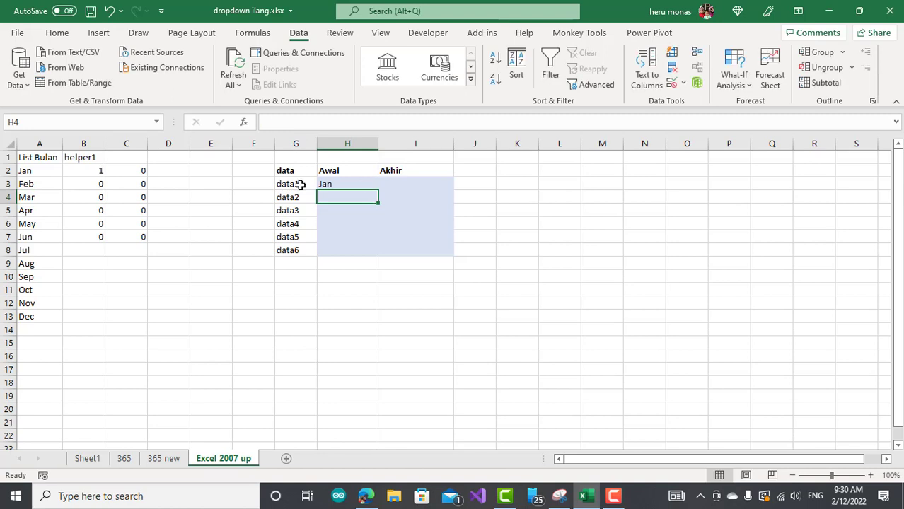
Wrap the COUNTIF formula in B2 in MAX, giving =MAX(COUNTIF(A2,$H$3:$I$8))
{"action": "left_click", "coordinate": [88, 171]}
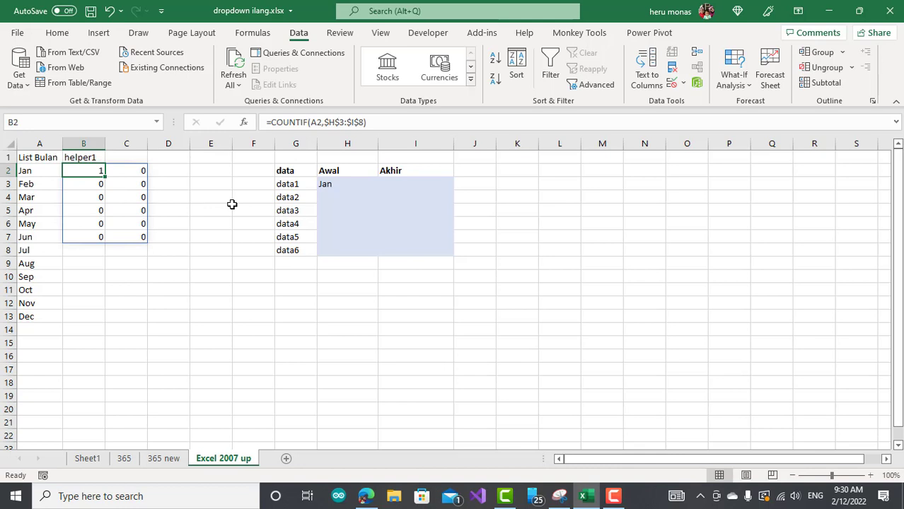
{"action": "left_click", "coordinate": [273, 122]}
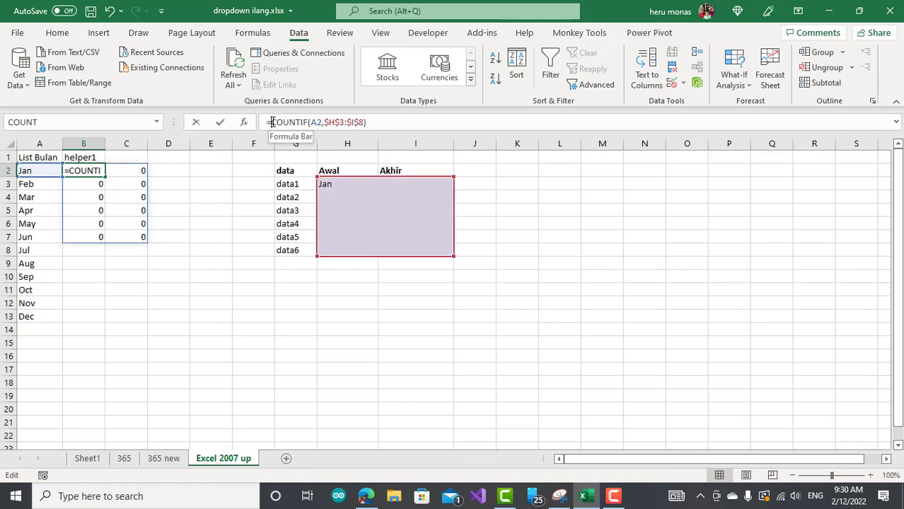
{"action": "type", "text": "max("}
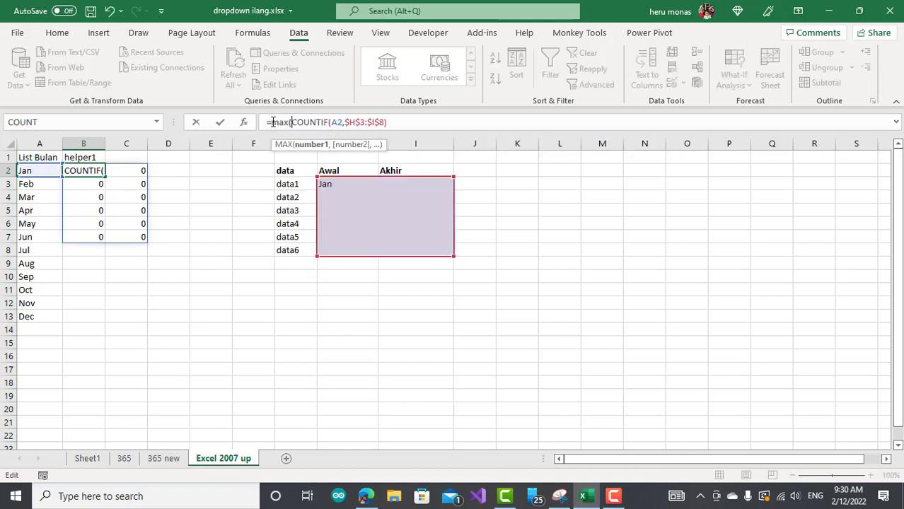
{"action": "left_click", "coordinate": [397, 121]}
{"action": "type", "text": "))"}
{"action": "key", "text": "Return"}
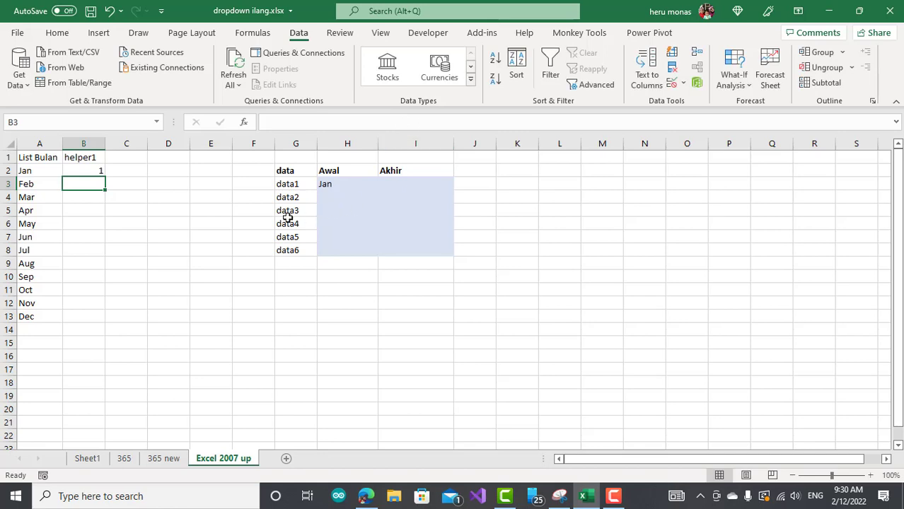
Fill the MAX formula in B2 down the helper1 column to B13
{"action": "left_click", "coordinate": [211, 210]}
{"action": "left_click", "coordinate": [90, 171]}
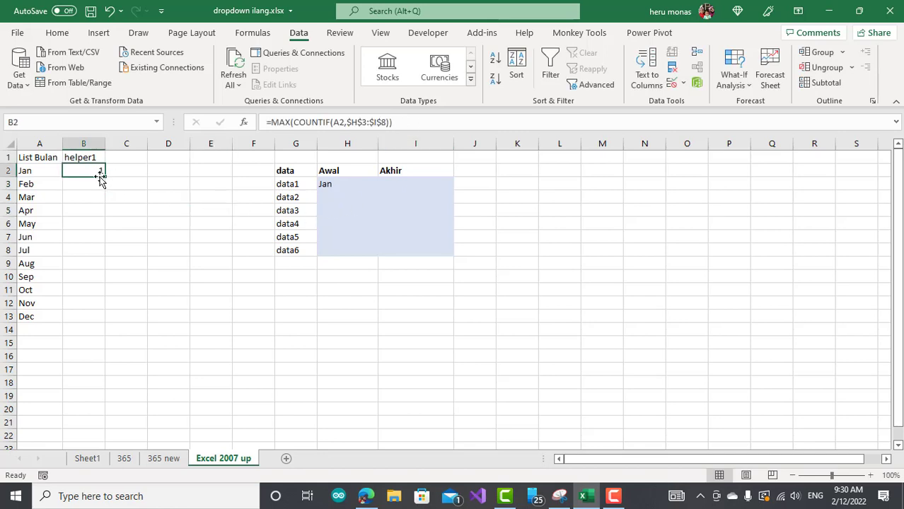
{"action": "left_click_drag", "start_coordinate": [105, 177], "coordinate": [105, 323]}
Enter Dec in I4 as the Akhir month of data2 and check the helper1 value for Dec in B13
{"action": "left_click", "coordinate": [403, 201]}
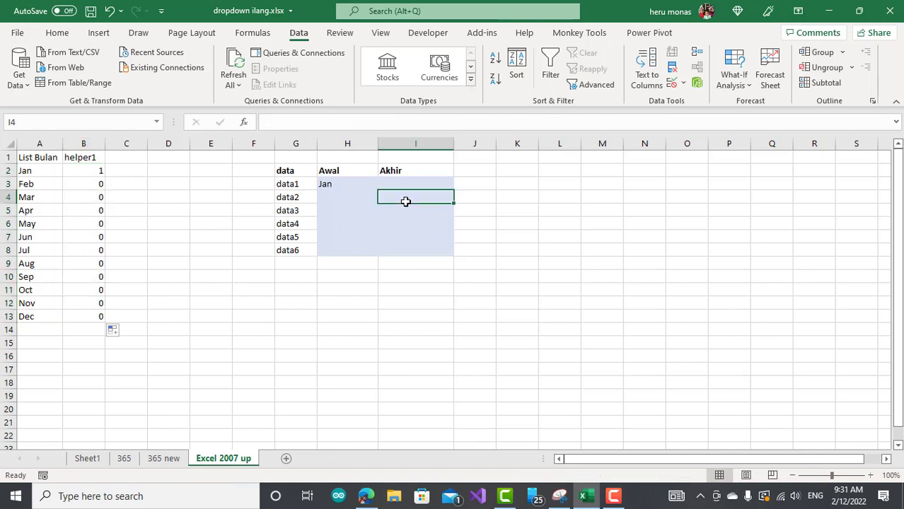
{"action": "type", "text": "Des"}
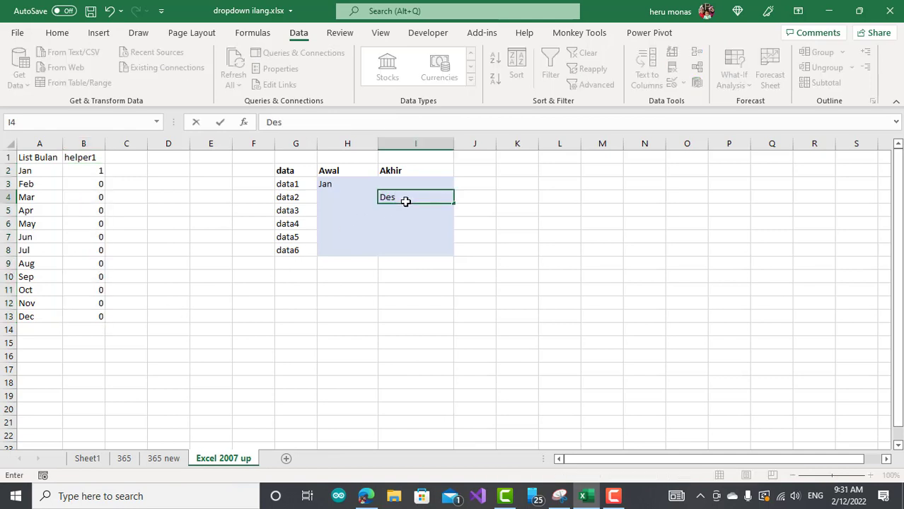
{"action": "key", "text": "Return"}
{"action": "left_click", "coordinate": [406, 232]}
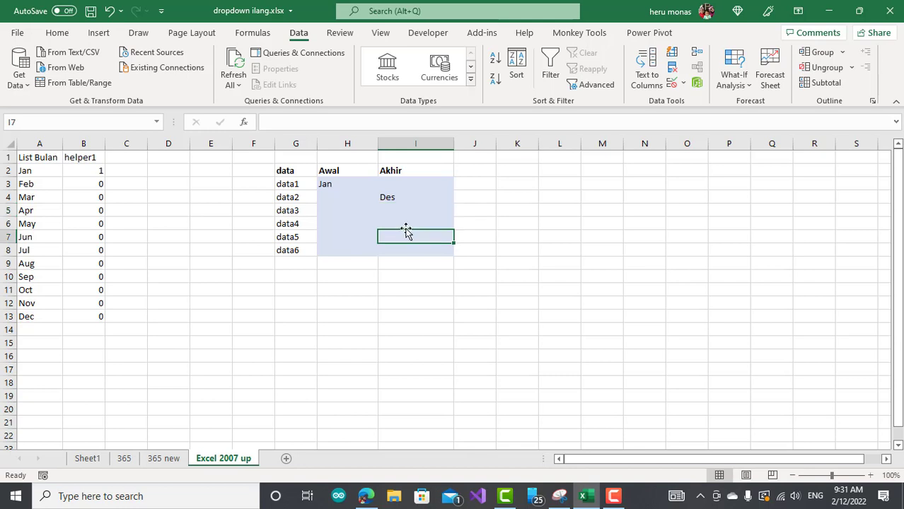
{"action": "left_click", "coordinate": [413, 198]}
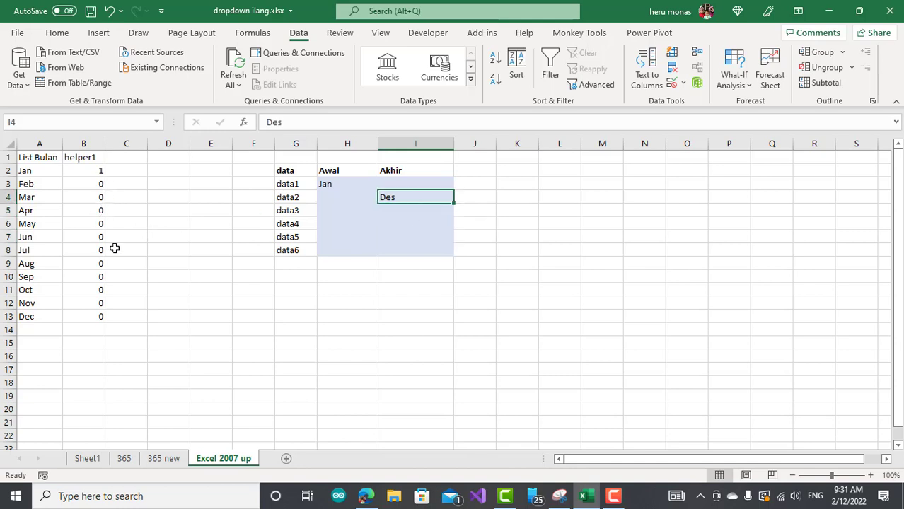
{"action": "left_click", "coordinate": [304, 128]}
{"action": "key", "text": "BackSpace"}
{"action": "type", "text": "c"}
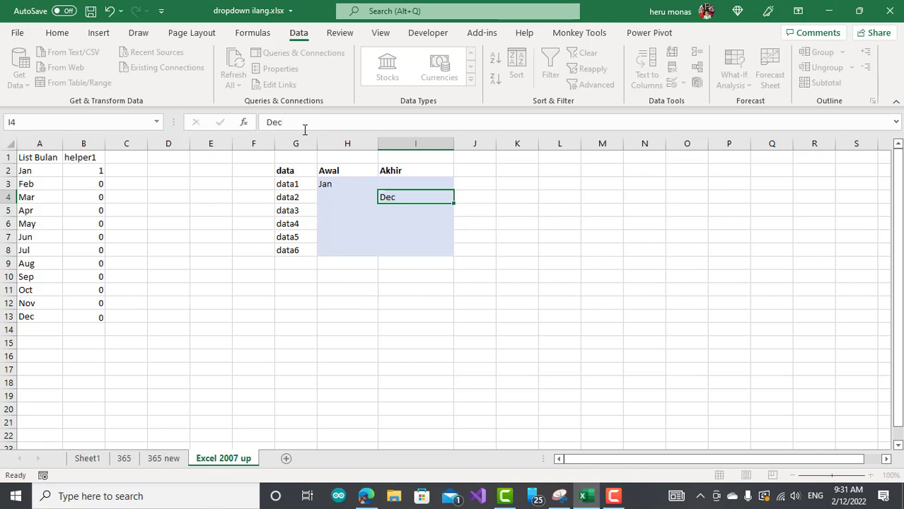
{"action": "key", "text": "Return"}
{"action": "left_click", "coordinate": [65, 315]}
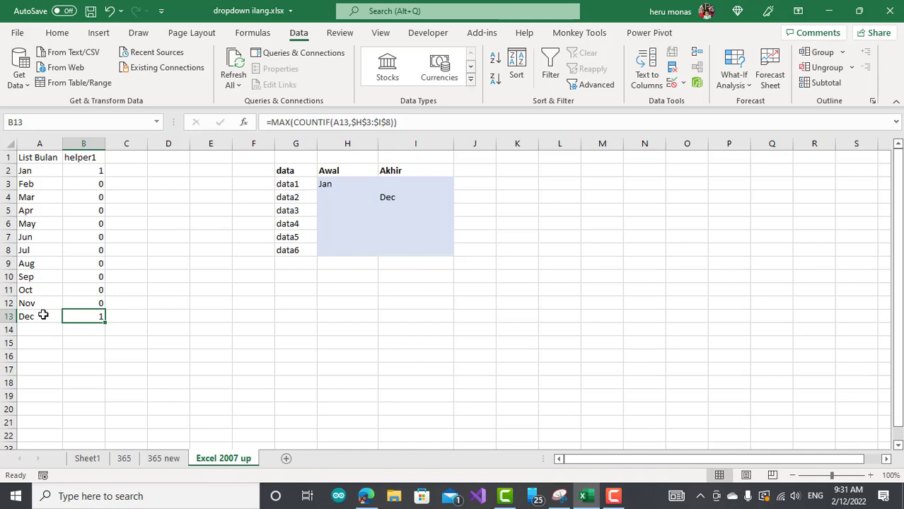
Enter May in H6 as the Awal month of data4 and check its helper1 value and the column B2:B13
{"action": "left_click", "coordinate": [355, 228]}
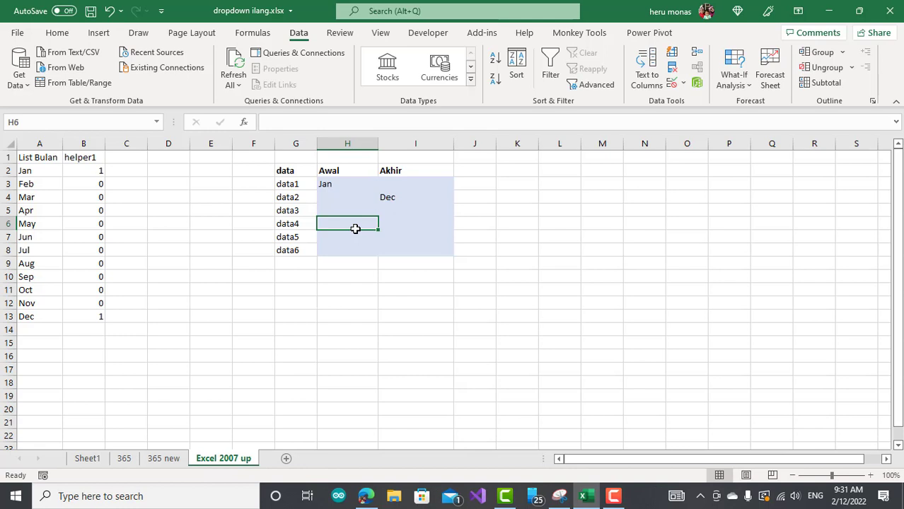
{"action": "type", "text": "A"}
{"action": "key", "text": "BackSpace"}
{"action": "type", "text": "May"}
{"action": "key", "text": "Return"}
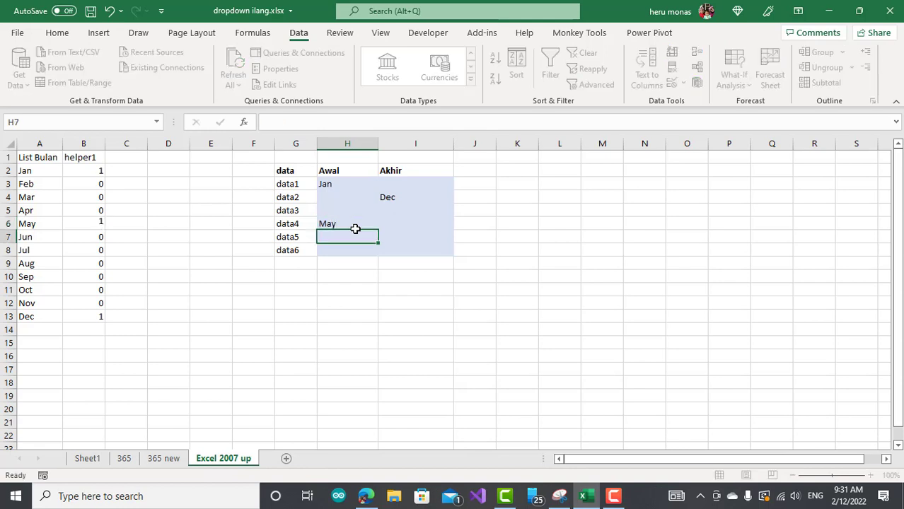
{"action": "left_click", "coordinate": [85, 224]}
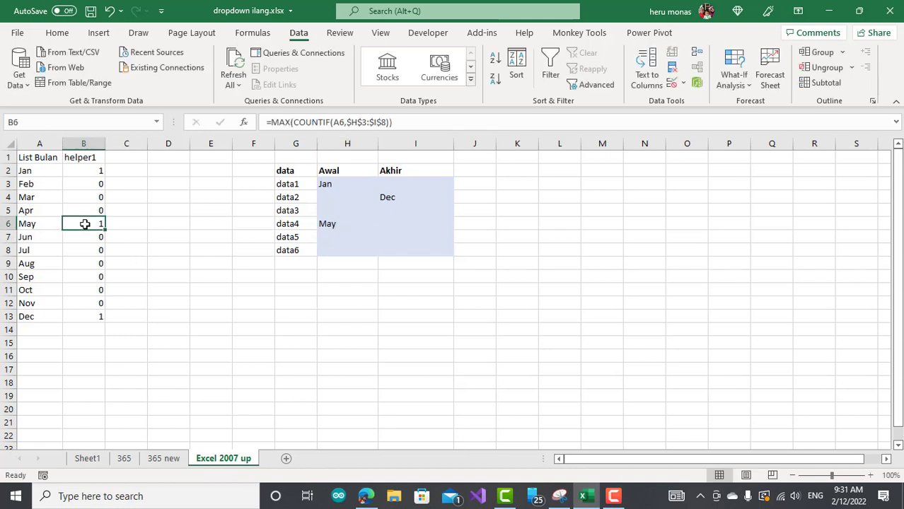
{"action": "left_click_drag", "start_coordinate": [95, 171], "coordinate": [85, 312]}
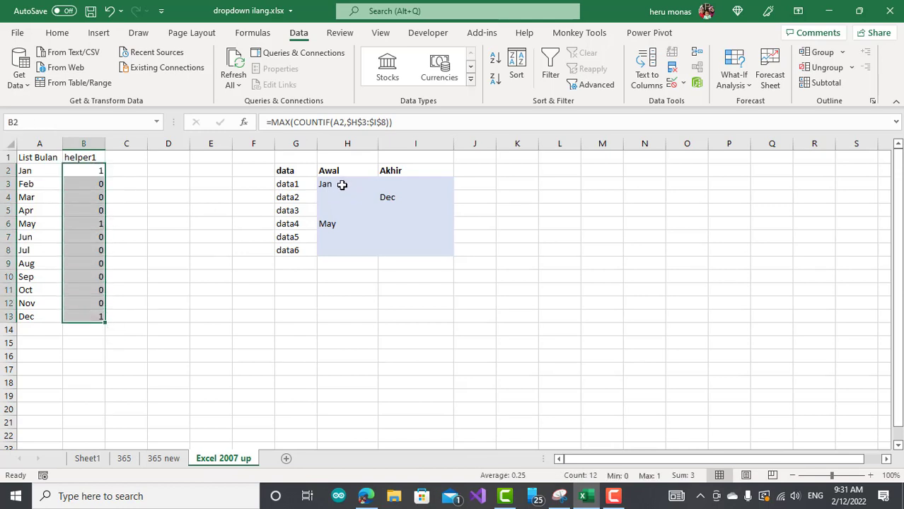
Clear the test months from H3:I8 and review the month list A2:A13
{"action": "left_click_drag", "start_coordinate": [342, 184], "coordinate": [432, 255]}
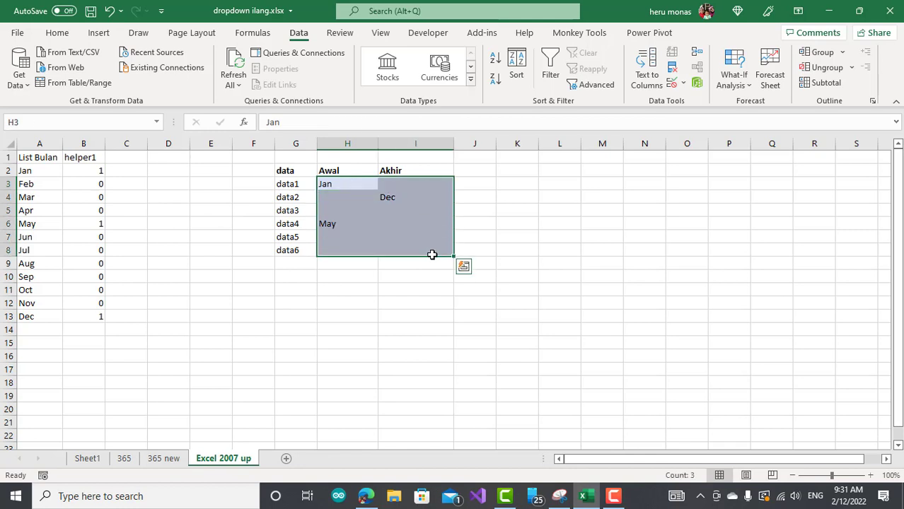
{"action": "key", "text": "Delete"}
{"action": "left_click", "coordinate": [333, 304]}
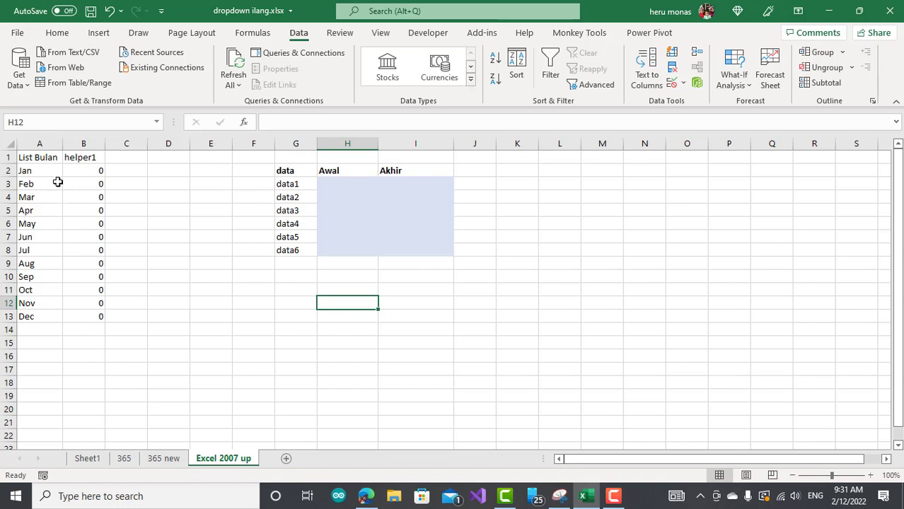
{"action": "left_click_drag", "start_coordinate": [50, 173], "coordinate": [62, 316]}
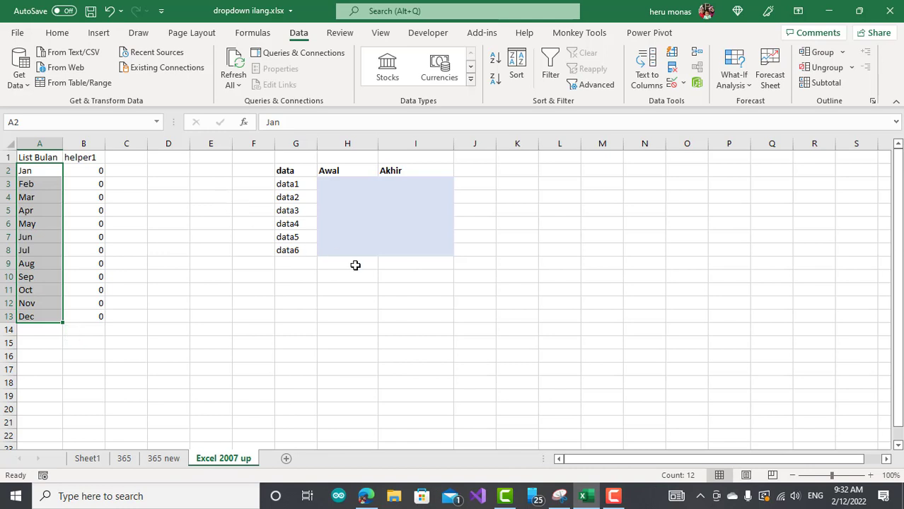
{"action": "left_click", "coordinate": [499, 260]}
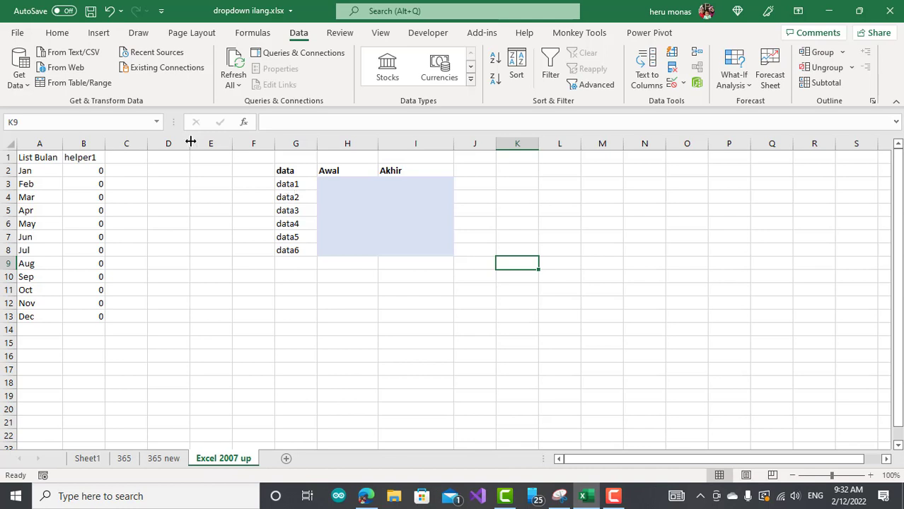
Delete the empty columns D to F between the helper1 column and the data table
{"action": "left_click_drag", "start_coordinate": [161, 144], "coordinate": [234, 143]}
{"action": "right_click", "coordinate": [234, 142]}
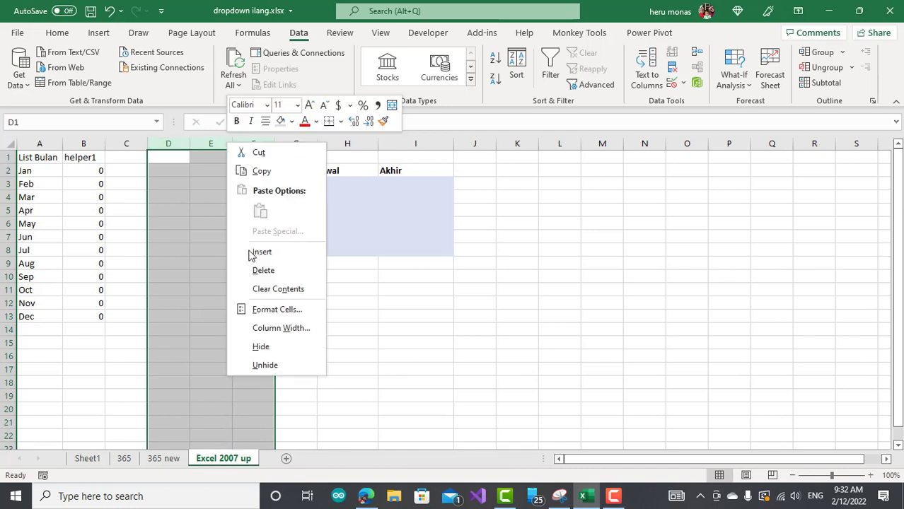
{"action": "left_click", "coordinate": [263, 271]}
{"action": "left_click", "coordinate": [386, 262]}
{"action": "left_click", "coordinate": [427, 234]}
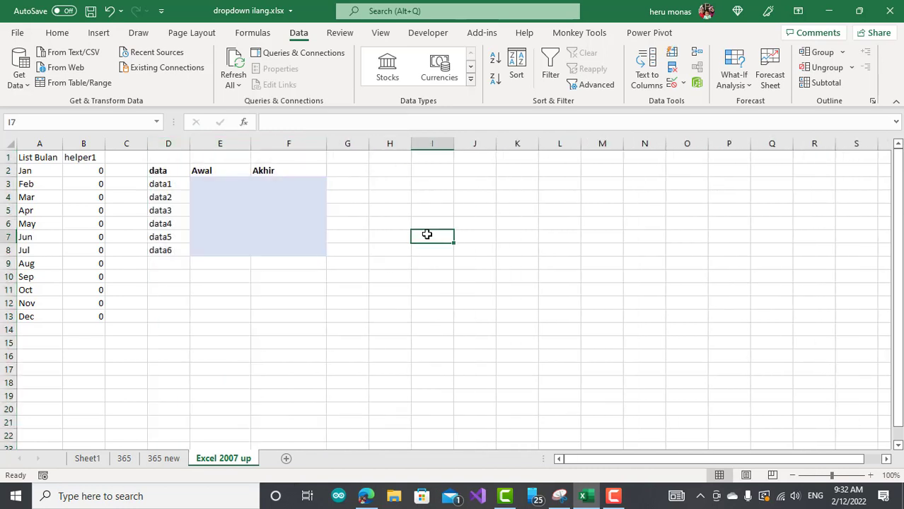
Enter the header "helper2" in cell I1
{"action": "left_click", "coordinate": [442, 171]}
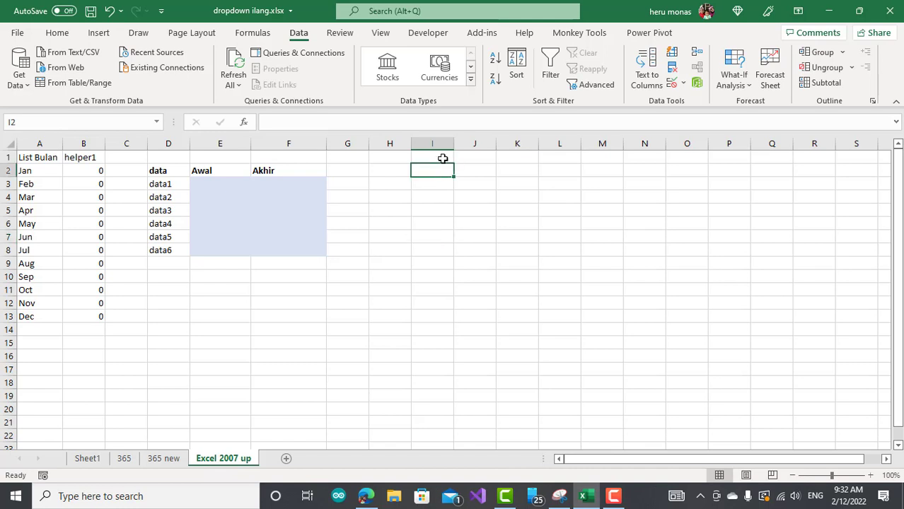
{"action": "left_click", "coordinate": [443, 157]}
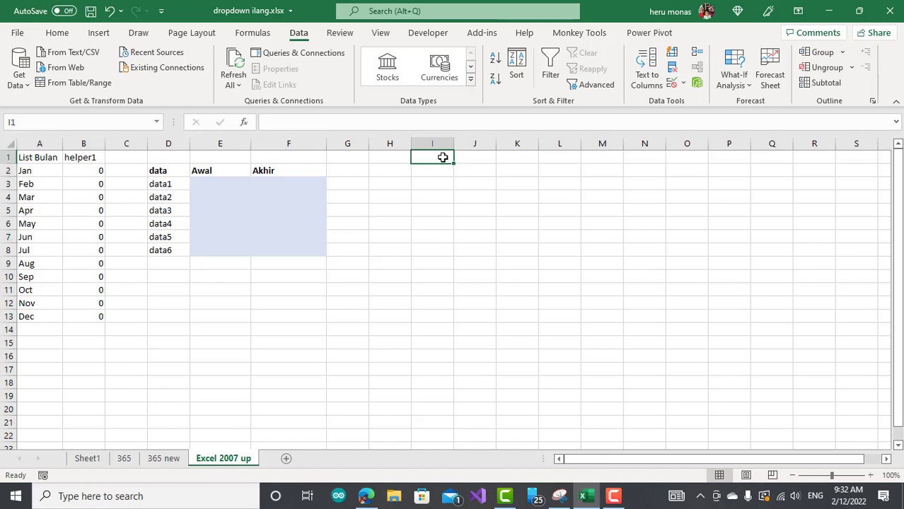
{"action": "type", "text": "helper2"}
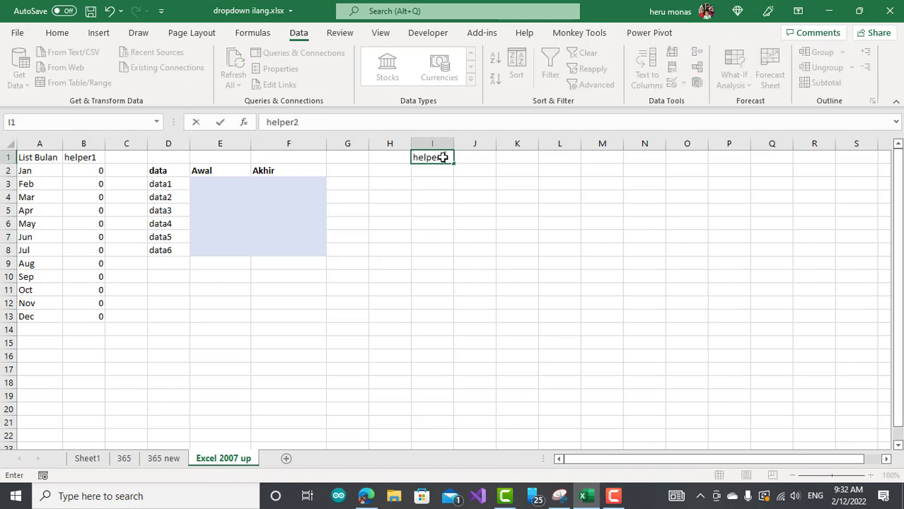
{"action": "left_click", "coordinate": [450, 195]}
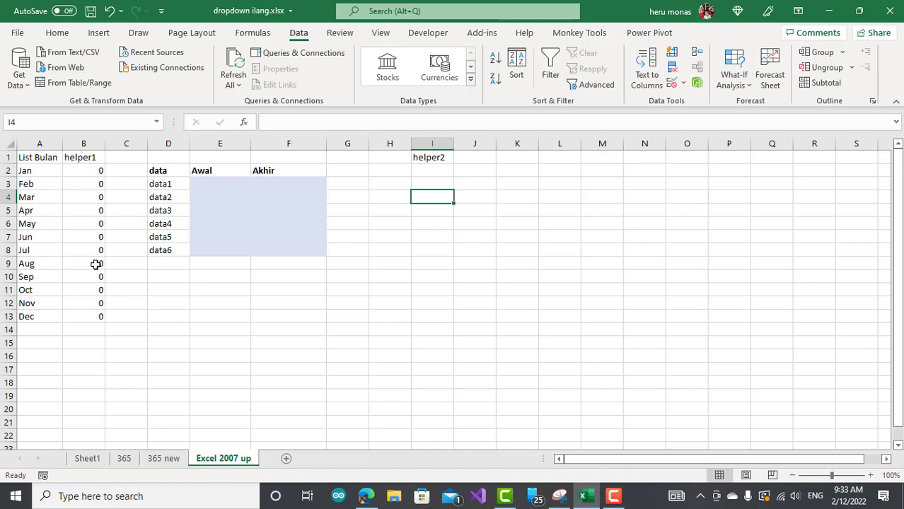
Enter Jan in E3 and Feb in F3 as the Awal and Akhir months of data1
{"action": "left_click", "coordinate": [221, 191]}
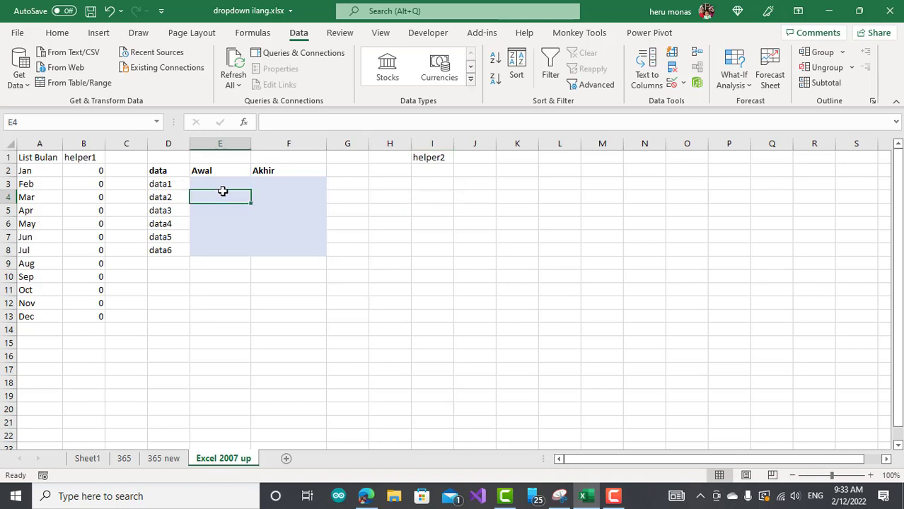
{"action": "left_click", "coordinate": [227, 186]}
{"action": "type", "text": "jan"}
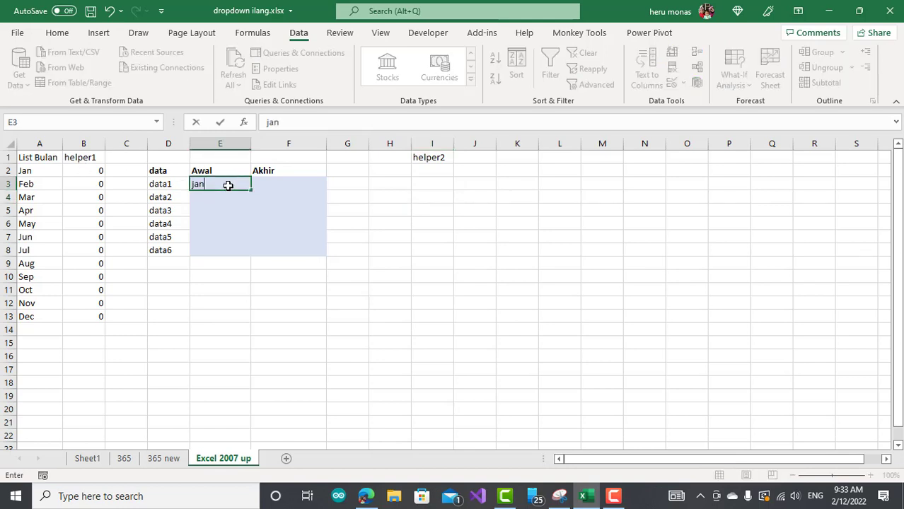
{"action": "key", "text": "BackSpace"}
{"action": "key", "text": "BackSpace"}
{"action": "key", "text": "BackSpace"}
{"action": "type", "text": "jan"}
{"action": "key", "text": "BackSpace"}
{"action": "key", "text": "BackSpace"}
{"action": "key", "text": "BackSpace"}
{"action": "type", "text": "Jan"}
{"action": "key", "text": "Tab"}
{"action": "type", "text": "Feb"}
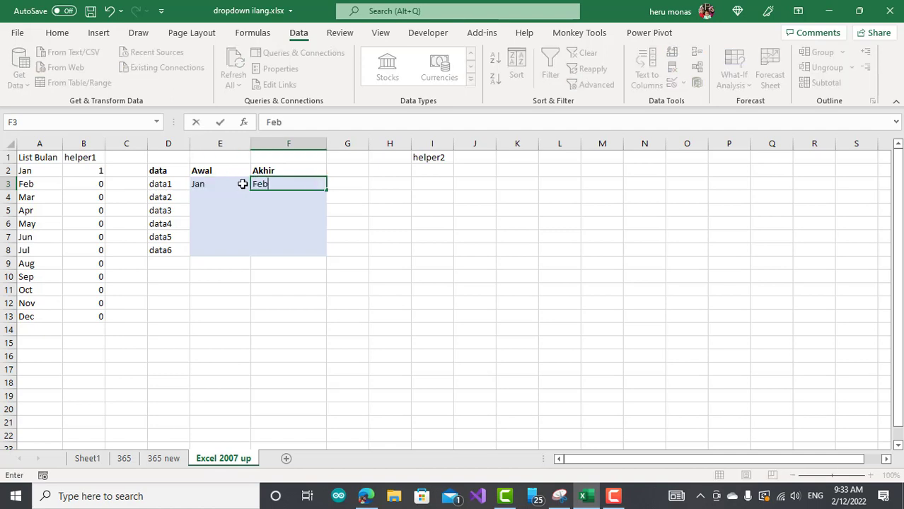
{"action": "key", "text": "Return"}
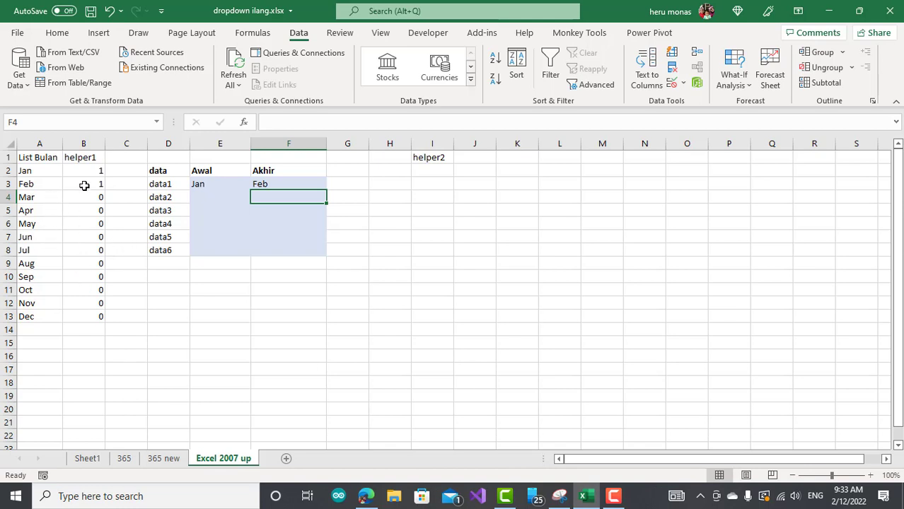
Try the formula =IF($B$2:$B$13=0,A2:A13) in cell I3 to list the months not yet chosen
{"action": "left_click", "coordinate": [434, 184]}
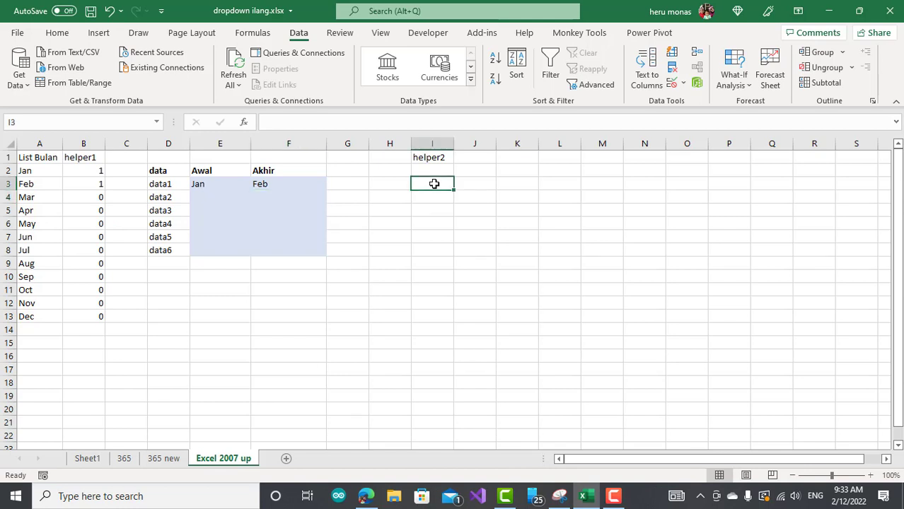
{"action": "left_click", "coordinate": [330, 124]}
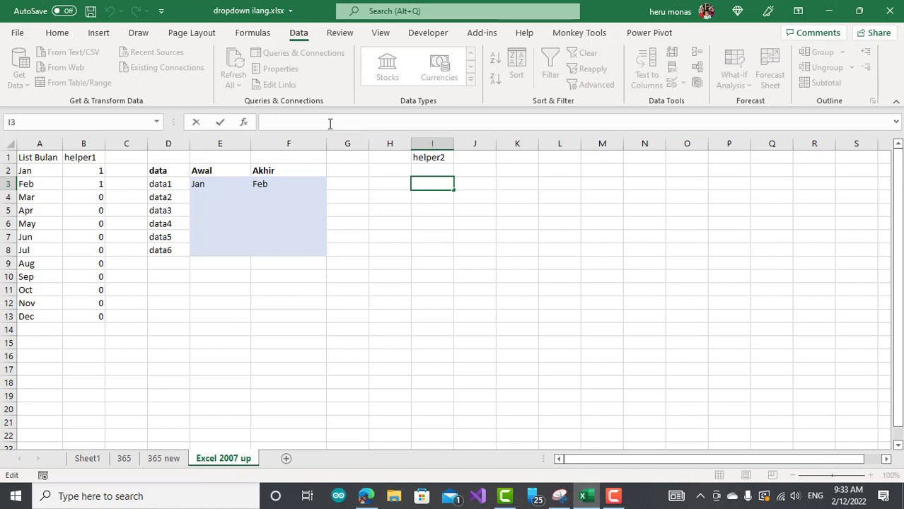
{"action": "type", "text": "=if("}
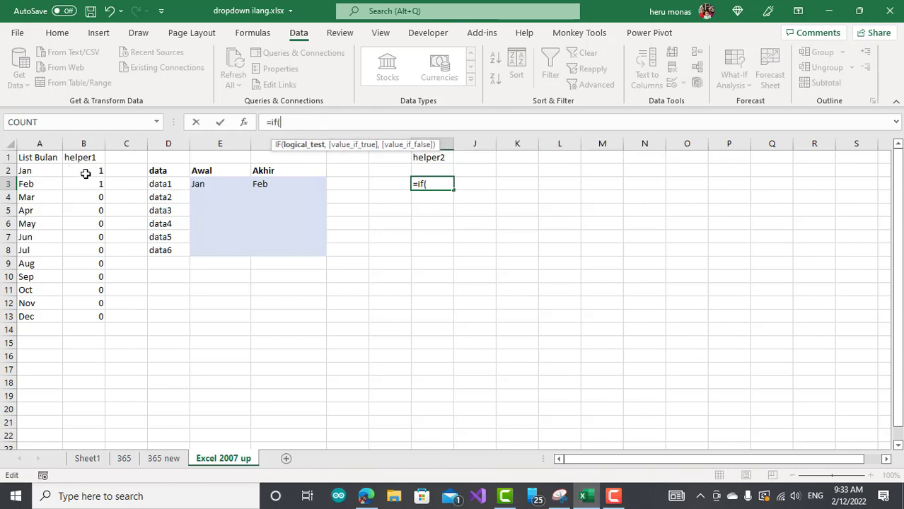
{"action": "left_click_drag", "start_coordinate": [83, 174], "coordinate": [85, 316]}
{"action": "left_click_drag", "start_coordinate": [282, 123], "coordinate": [305, 124]}
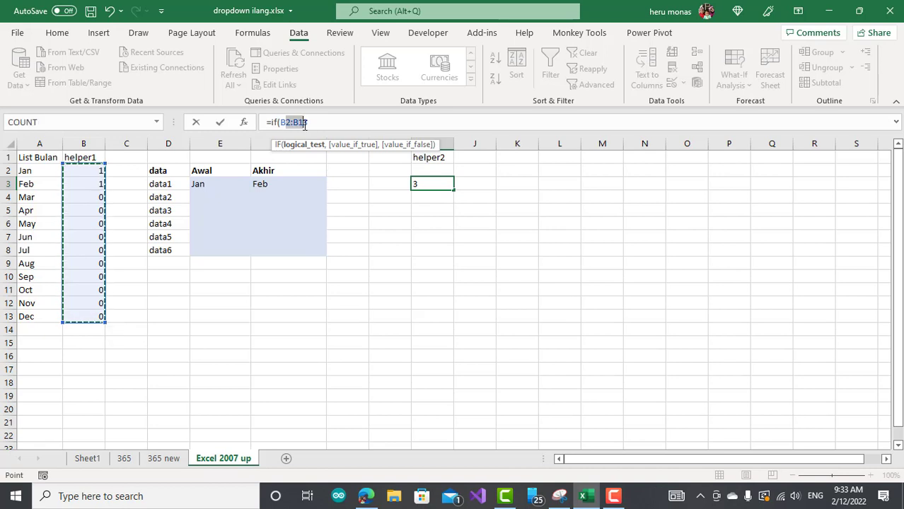
{"action": "key", "text": "F4"}
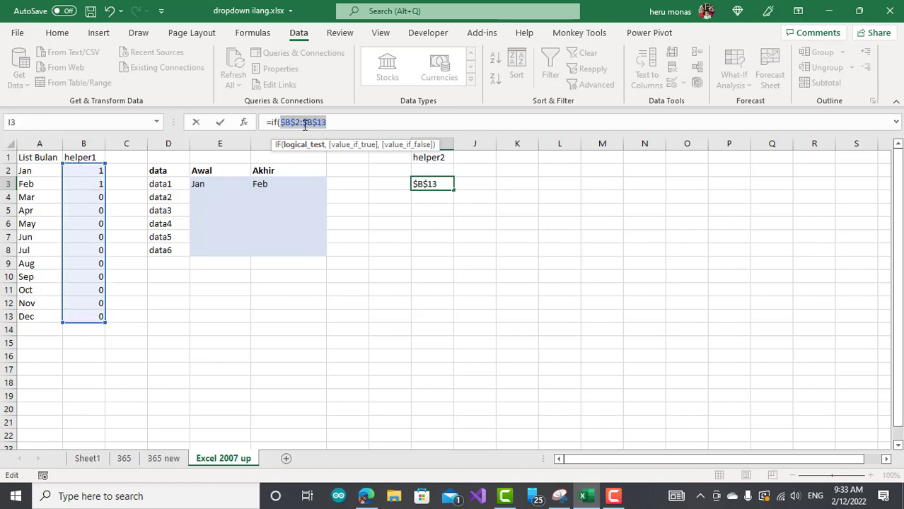
{"action": "key", "text": "Right"}
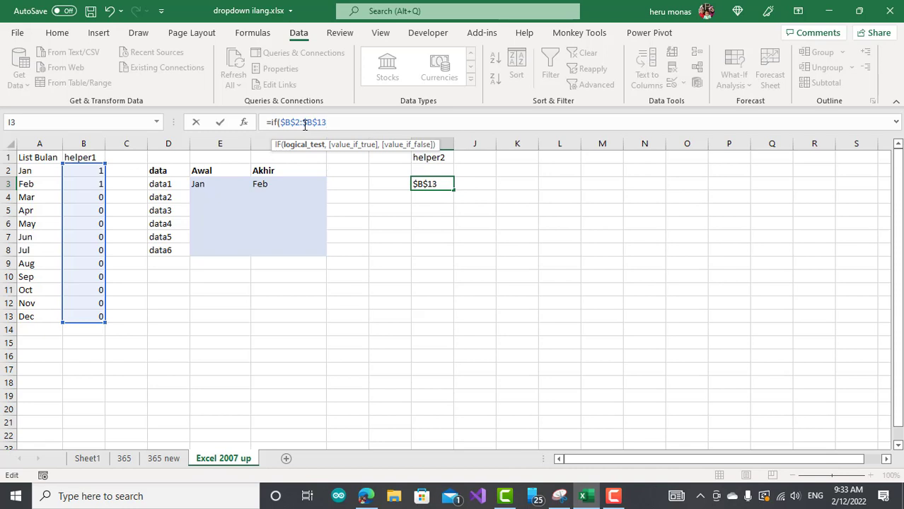
{"action": "type", "text": "=0,"}
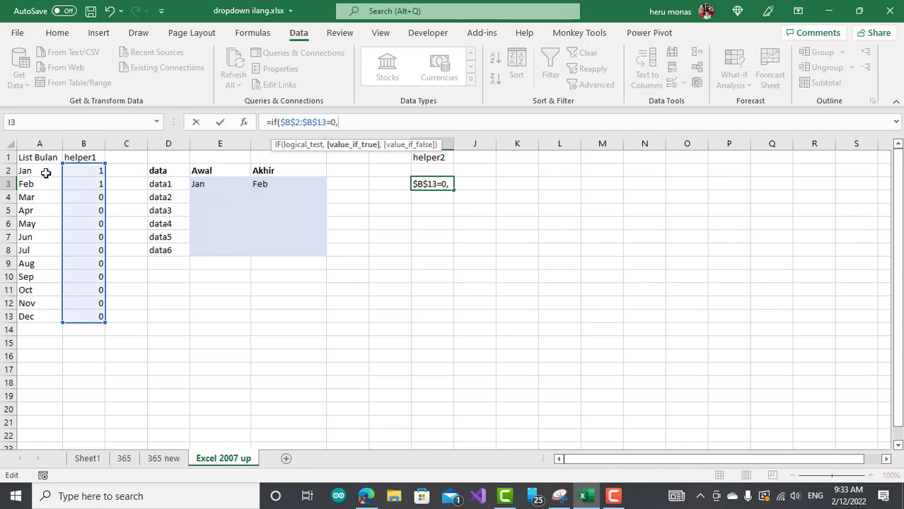
{"action": "left_click_drag", "start_coordinate": [45, 173], "coordinate": [37, 316]}
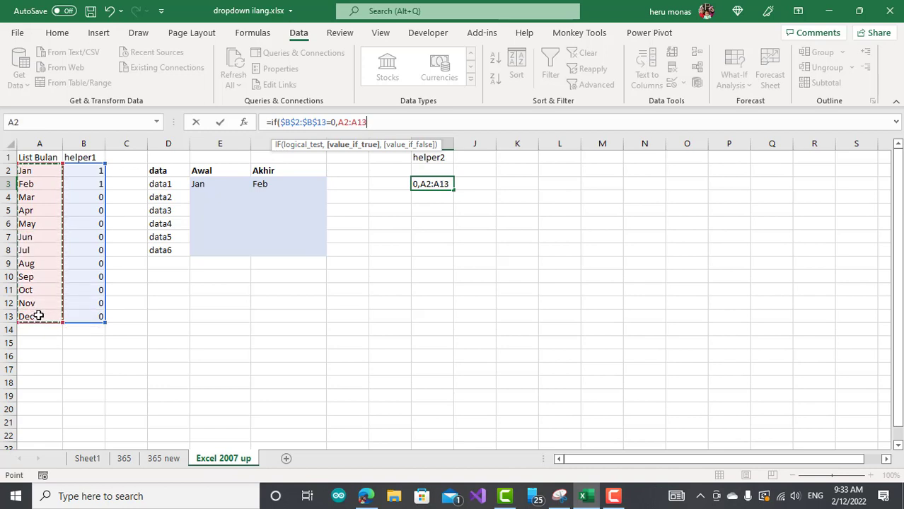
{"action": "type", "text": ")"}
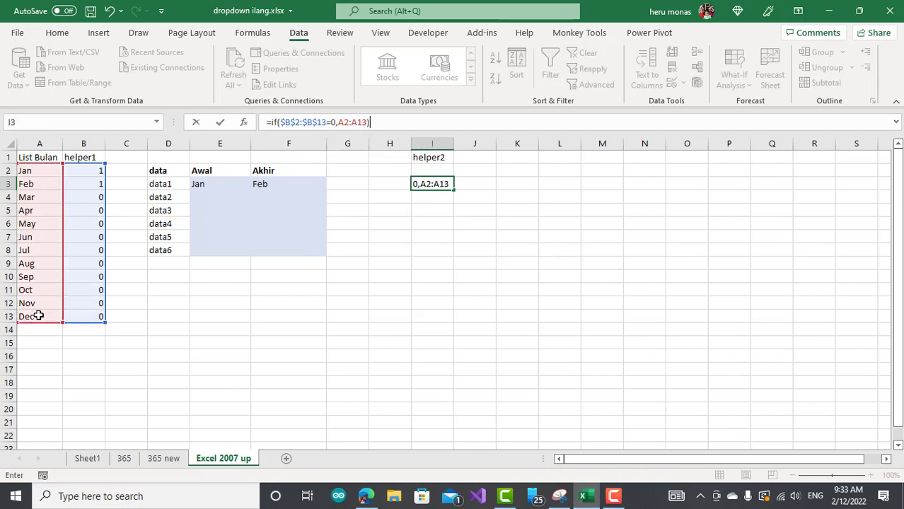
{"action": "key", "text": "Return"}
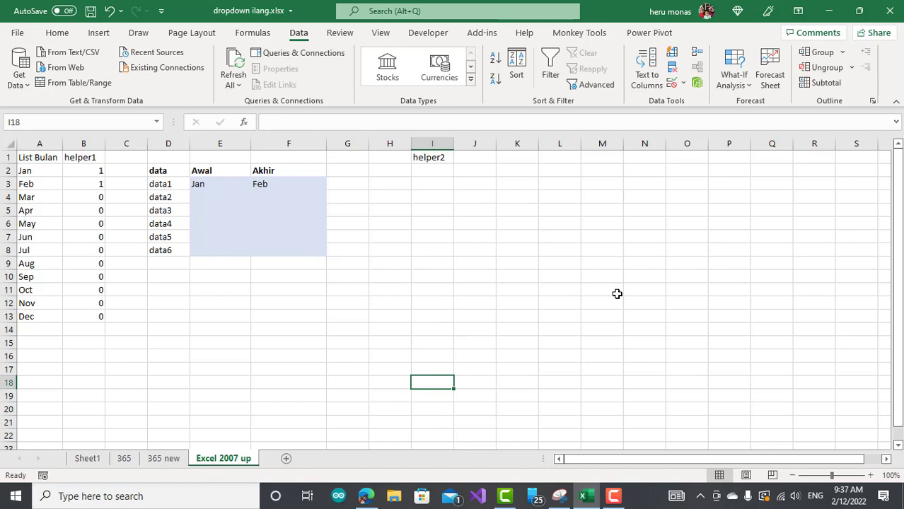
Enter the formula =IF(B2:B13=0,ROW(B2:B13)) in cell I2 under helper2 to return the row numbers of unused months
{"action": "left_click", "coordinate": [439, 174]}
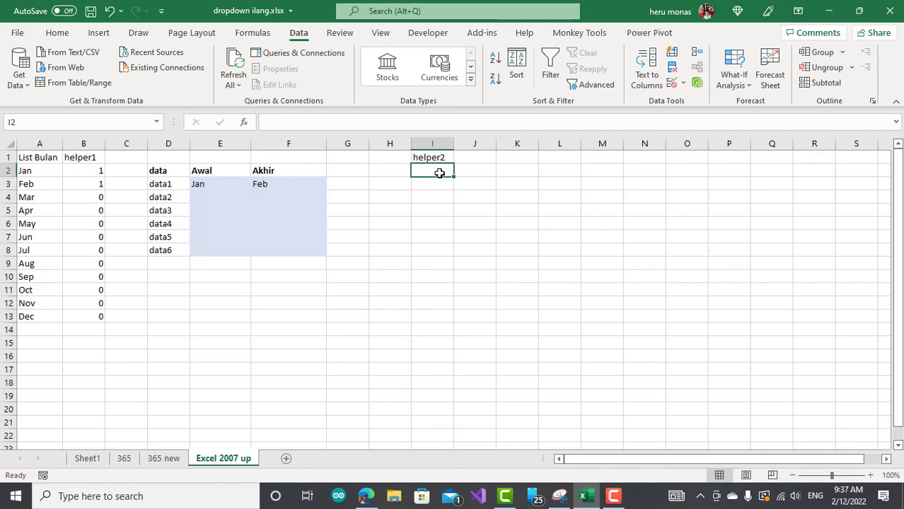
{"action": "type", "text": "=if"}
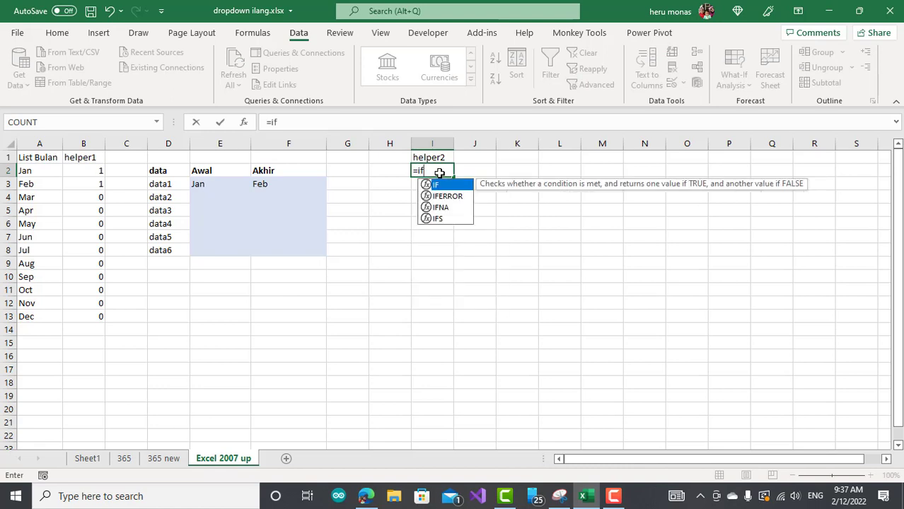
{"action": "type", "text": "("}
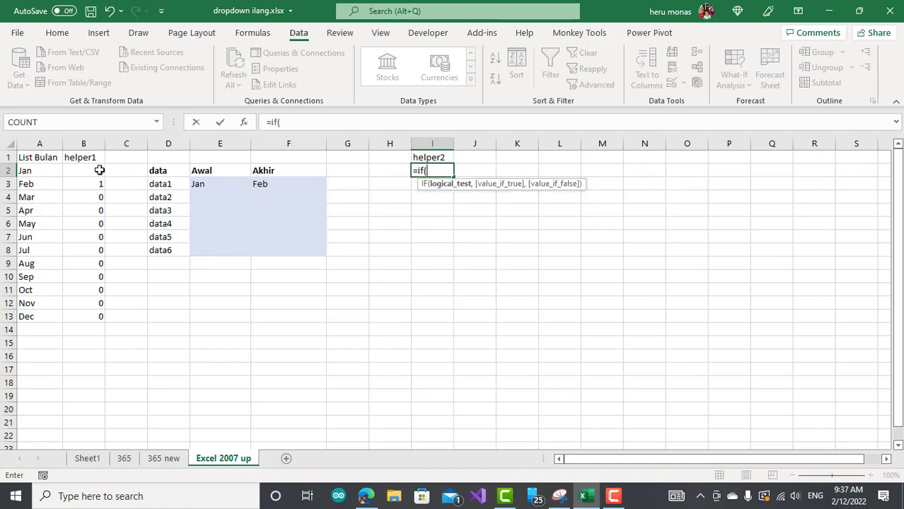
{"action": "left_click_drag", "start_coordinate": [101, 170], "coordinate": [83, 313]}
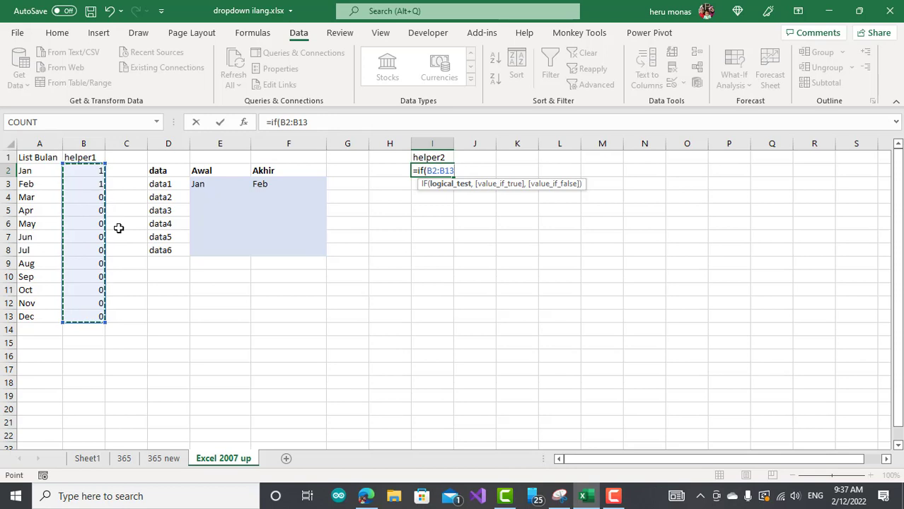
{"action": "type", "text": "=0,"}
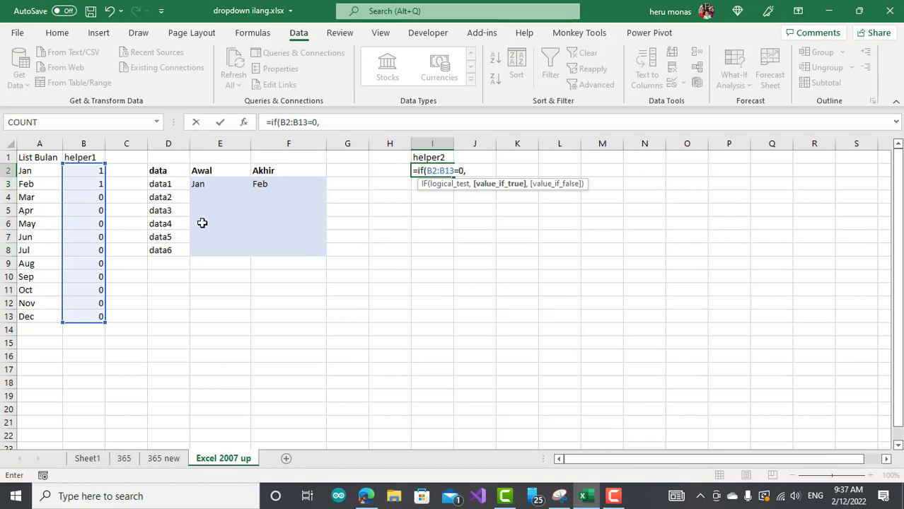
{"action": "type", "text": "Row"}
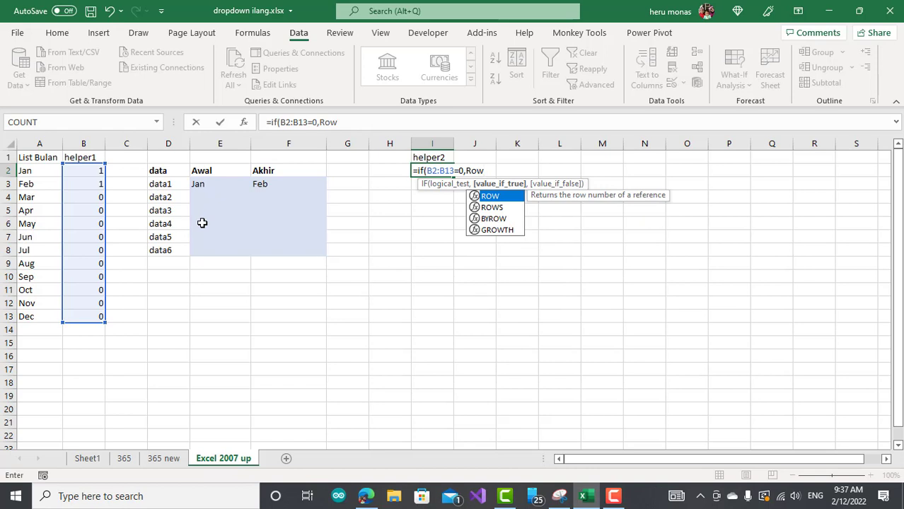
{"action": "type", "text": "("}
{"action": "left_click", "coordinate": [86, 172]}
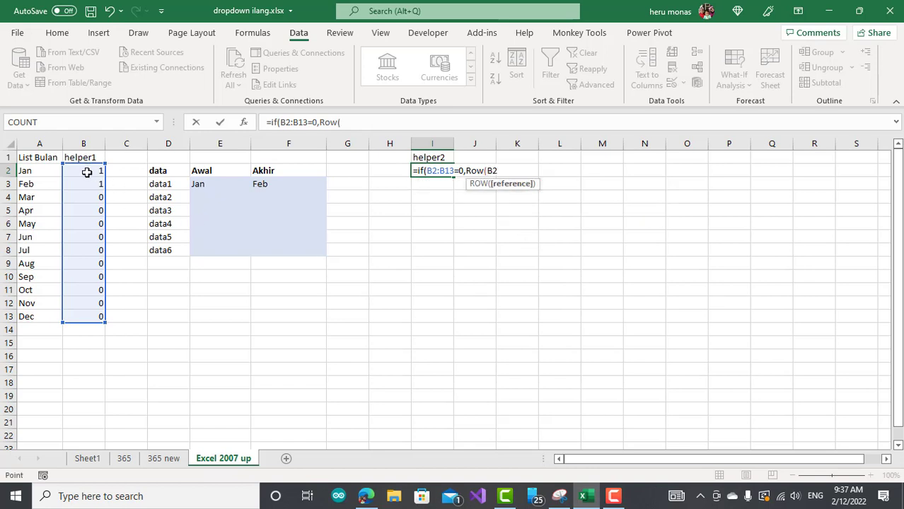
{"action": "left_click_drag", "start_coordinate": [86, 172], "coordinate": [85, 315]}
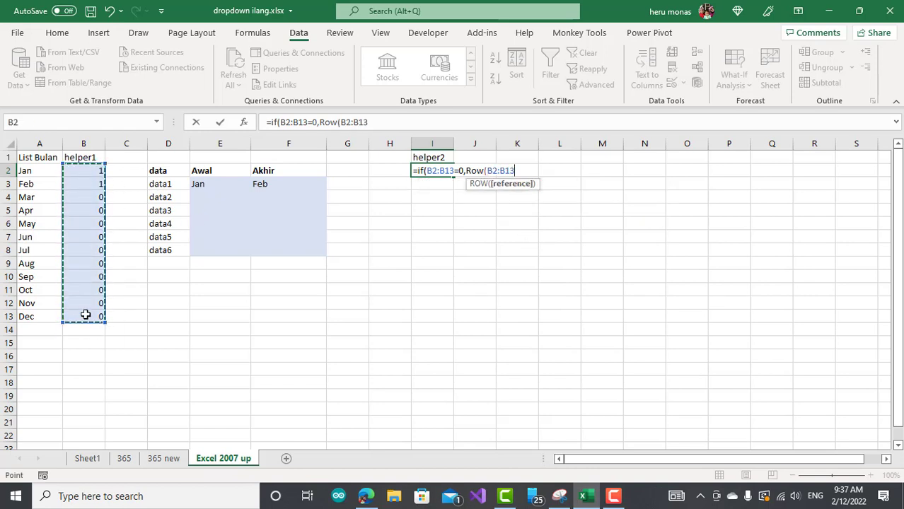
{"action": "type", "text": ")"}
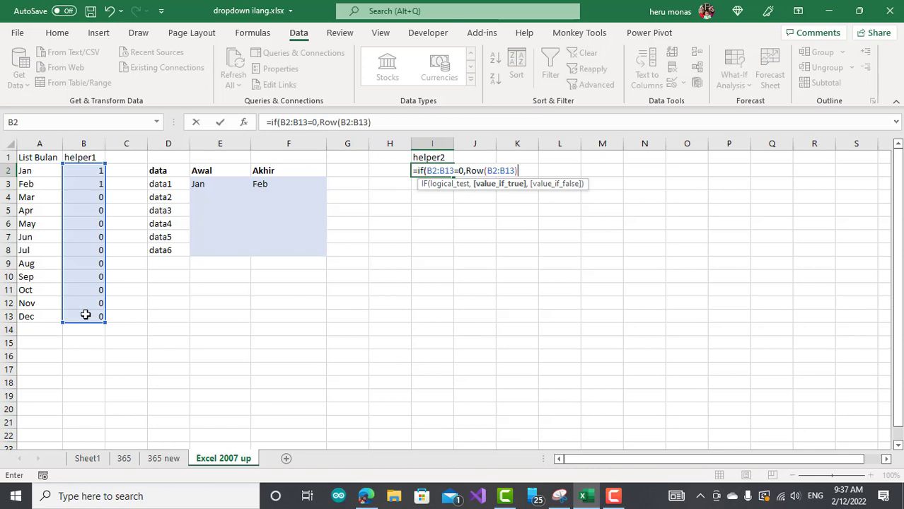
{"action": "type", "text": ")"}
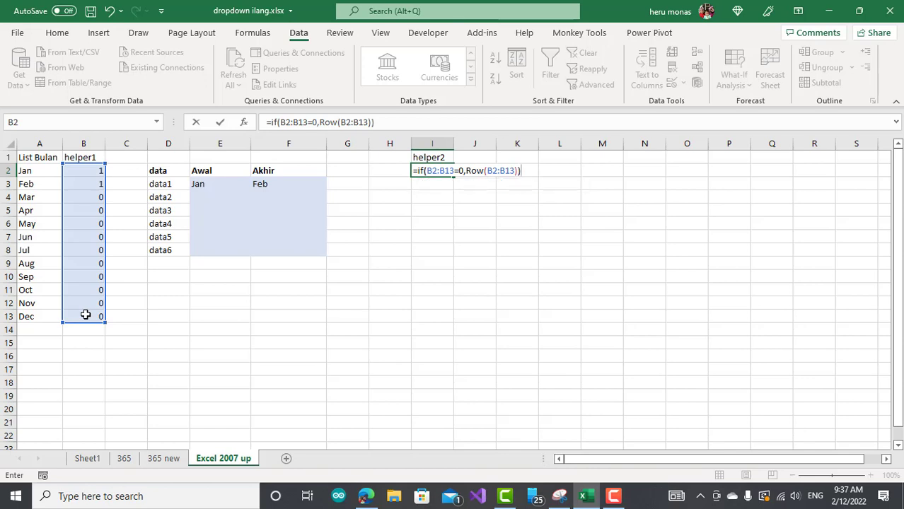
{"action": "key", "text": "Return"}
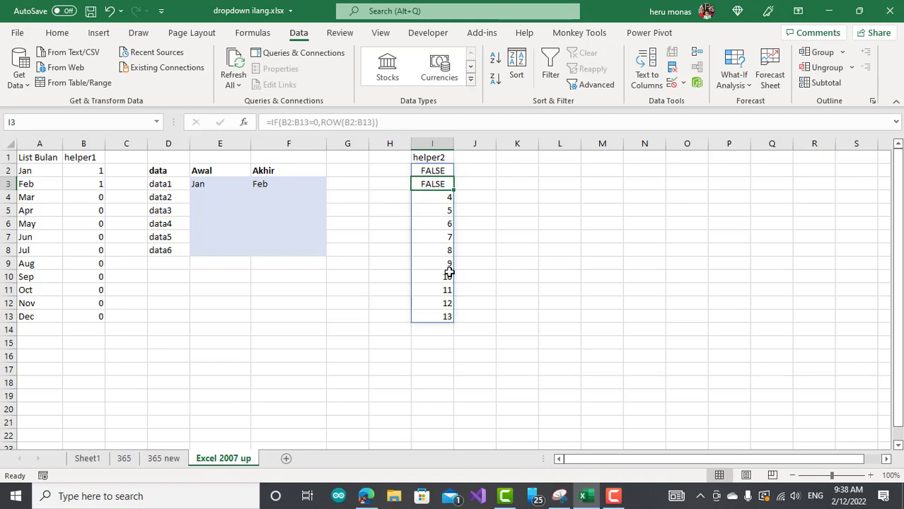
{"action": "left_click", "coordinate": [447, 318]}
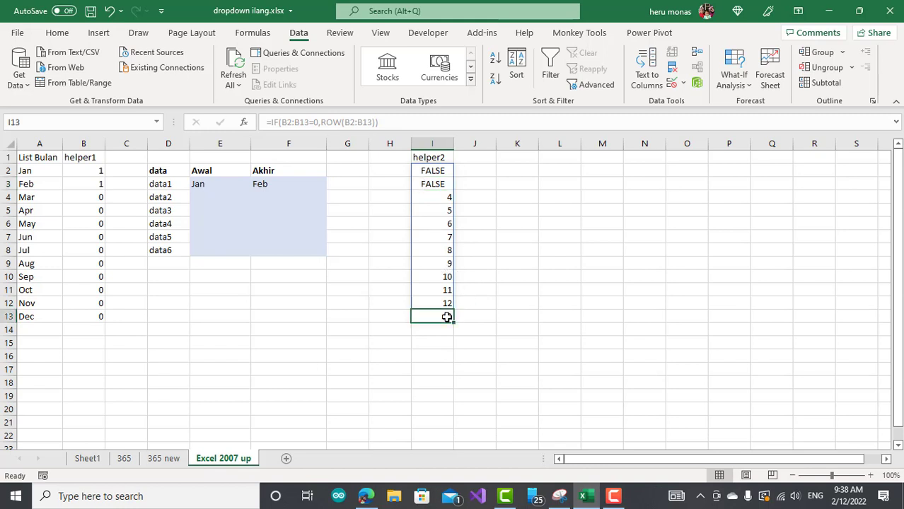
{"action": "left_click", "coordinate": [445, 171]}
{"action": "left_click", "coordinate": [370, 122]}
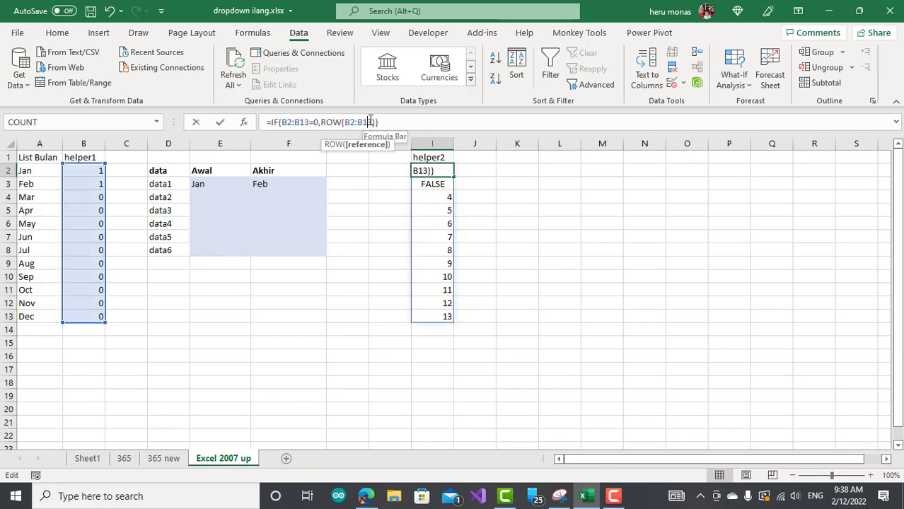
{"action": "key", "text": "BackSpace"}
{"action": "type", "text": "2"}
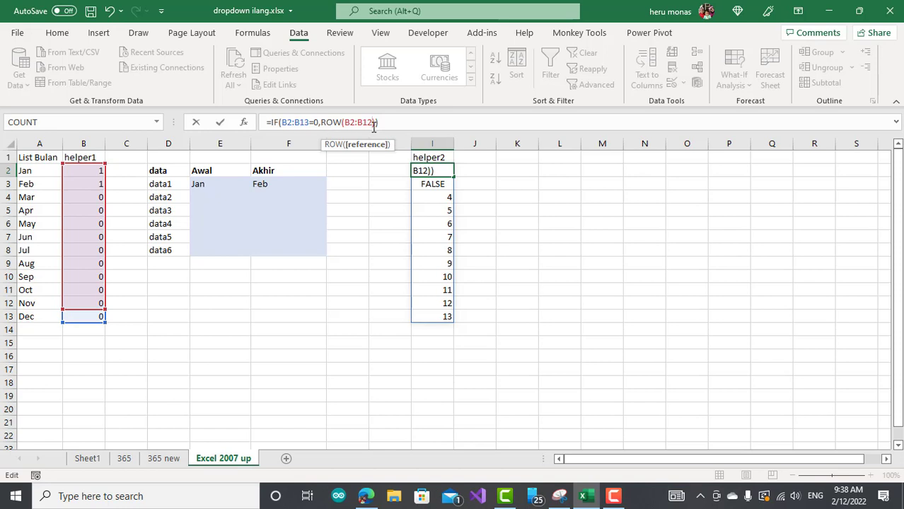
{"action": "key", "text": "BackSpace"}
{"action": "type", "text": "3"}
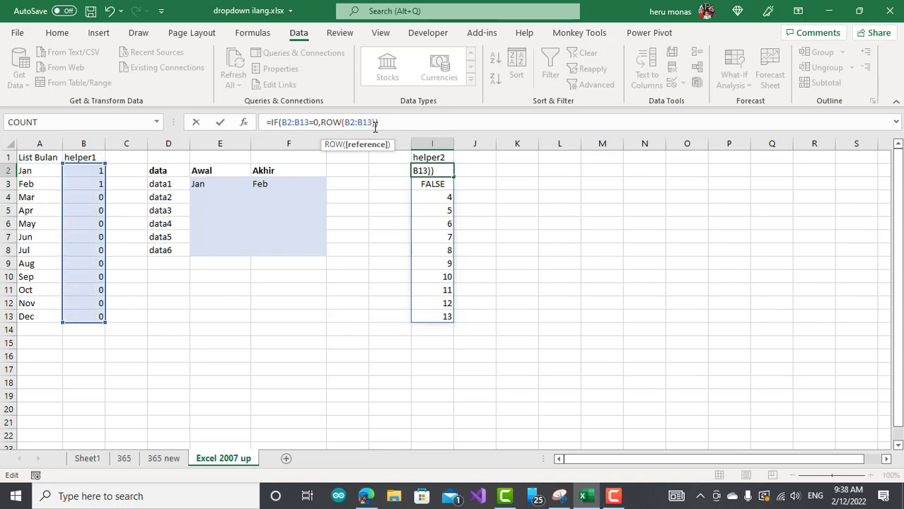
{"action": "key", "text": "Return"}
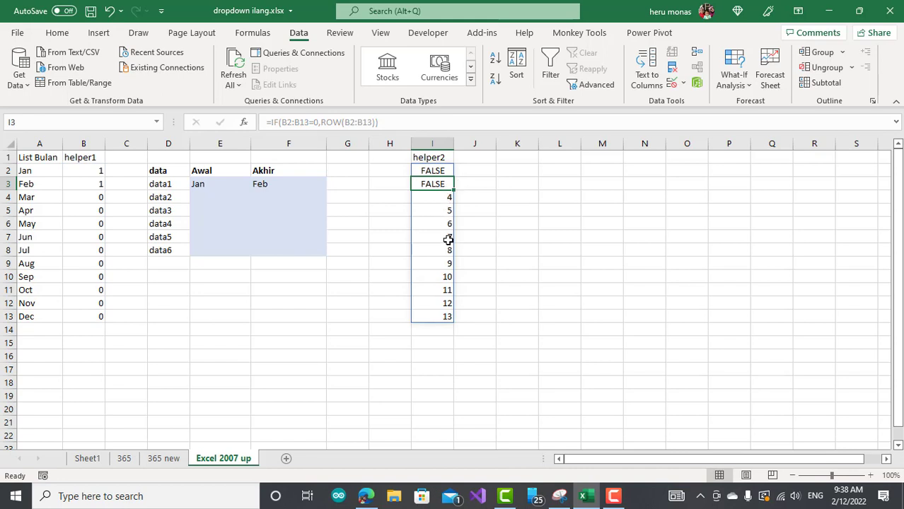
{"action": "left_click", "coordinate": [447, 303]}
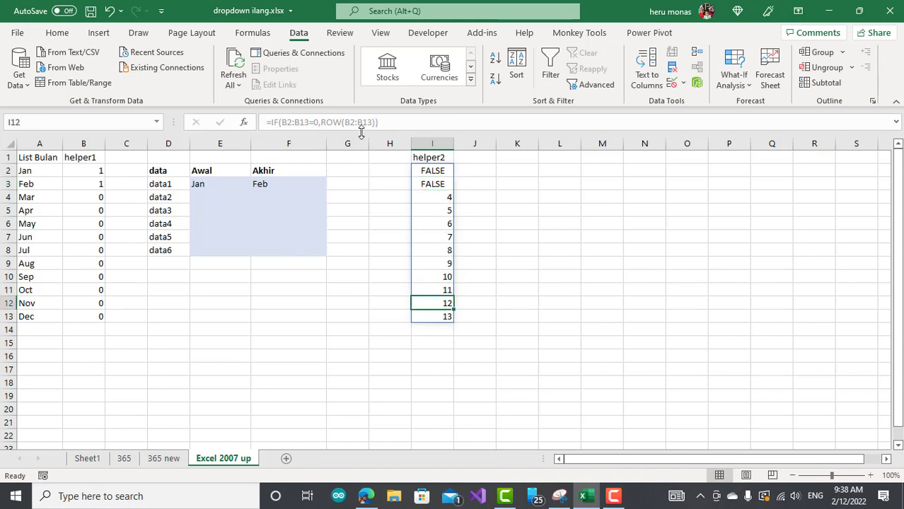
Wrap the helper2 formula in I2 with SMALL and ROW(A1), giving =SMALL(IF(B2:B13=0,ROW(B2:B13)),ROW(A1))
{"action": "left_click", "coordinate": [429, 171]}
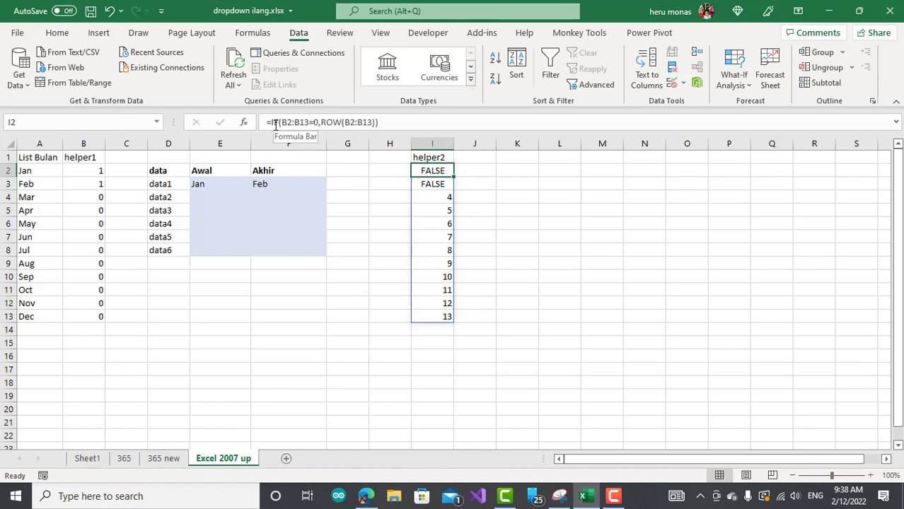
{"action": "left_click", "coordinate": [272, 122]}
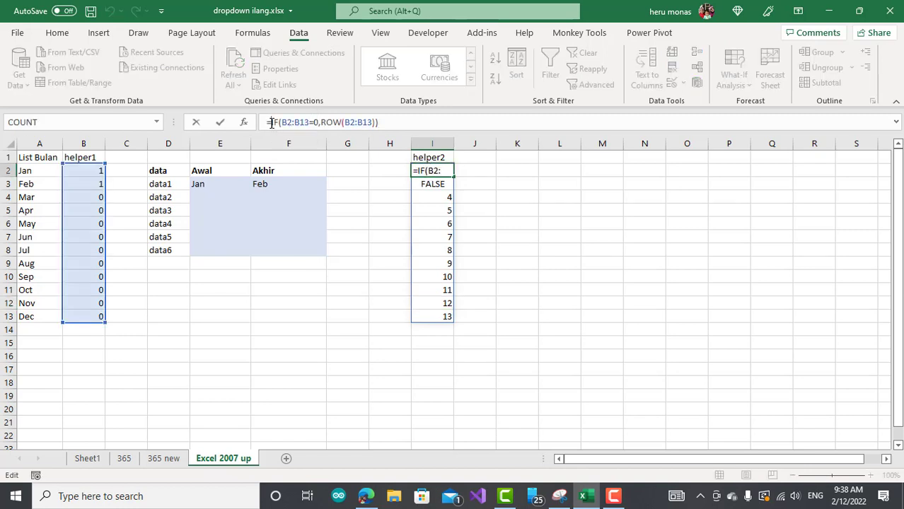
{"action": "type", "text": "small"}
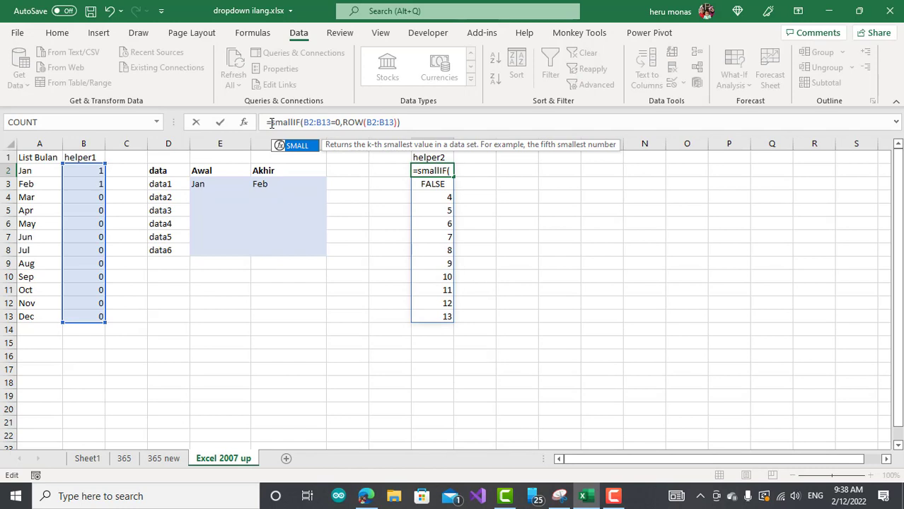
{"action": "key", "text": "Tab"}
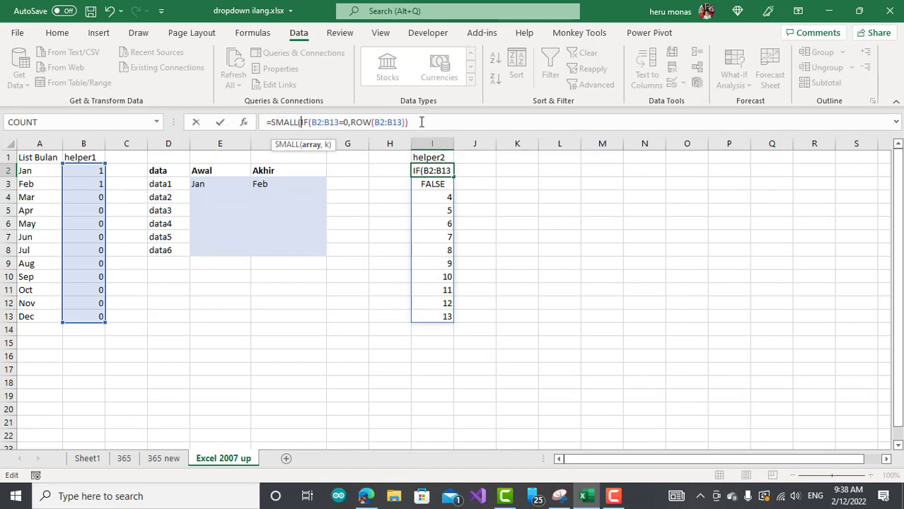
{"action": "left_click", "coordinate": [312, 122]}
{"action": "type", "text": ","}
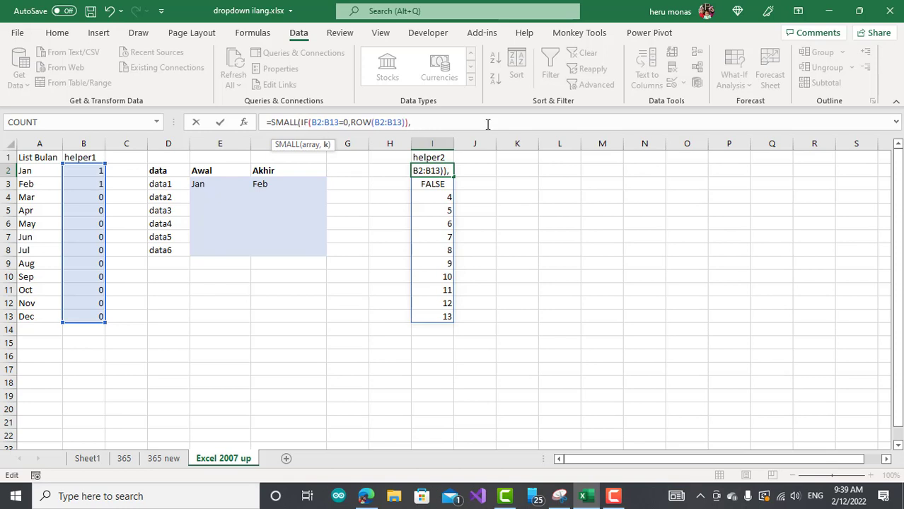
{"action": "type", "text": "Row"}
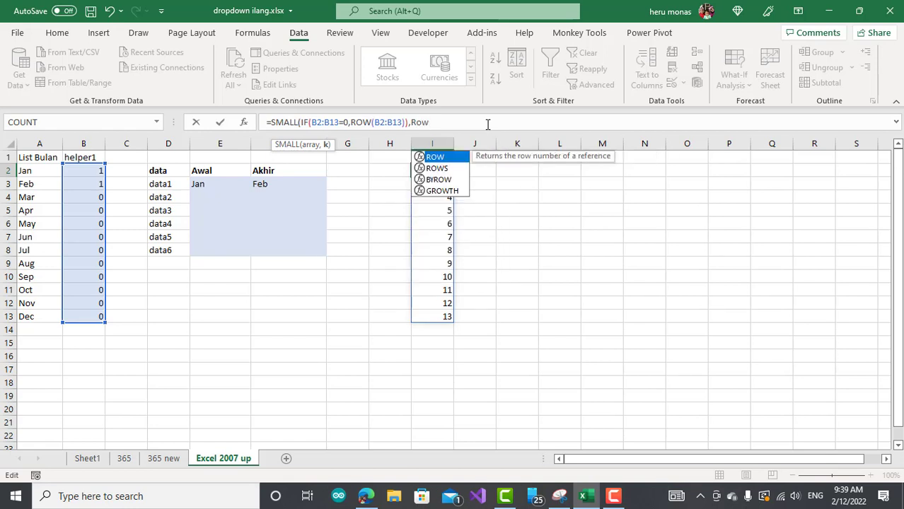
{"action": "type", "text": "(A1"}
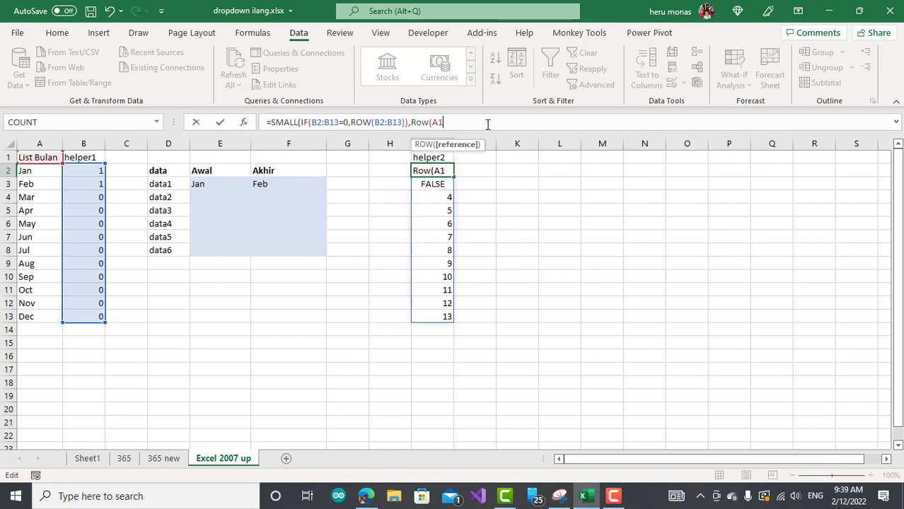
{"action": "type", "text": "))"}
{"action": "key", "text": "Return"}
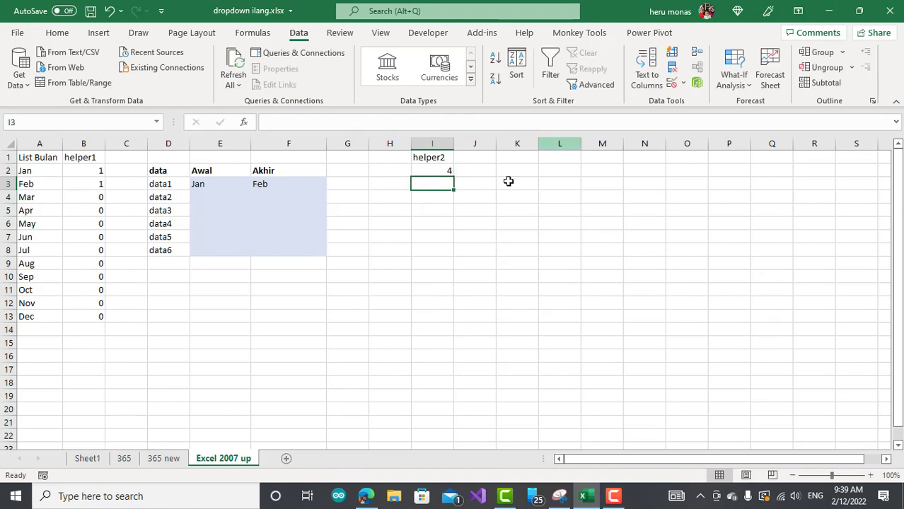
Undo and redo the SMALL wrapping of the helper2 formula in I2 to compare the two versions
{"action": "left_click", "coordinate": [444, 171]}
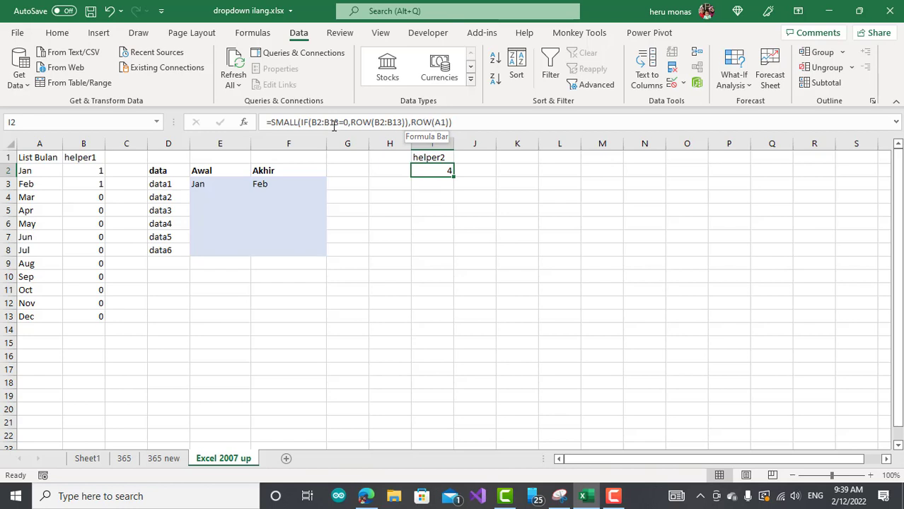
{"action": "key", "text": "ctrl+z"}
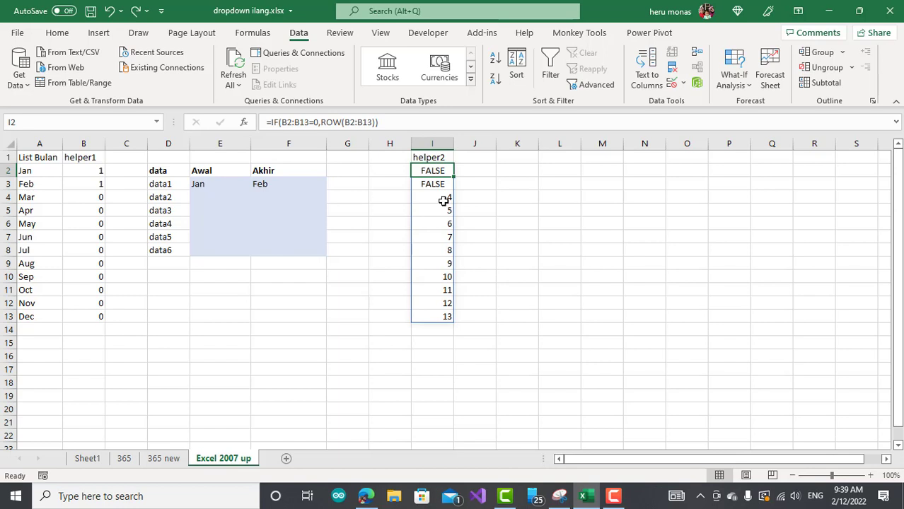
{"action": "key", "text": "ctrl+y"}
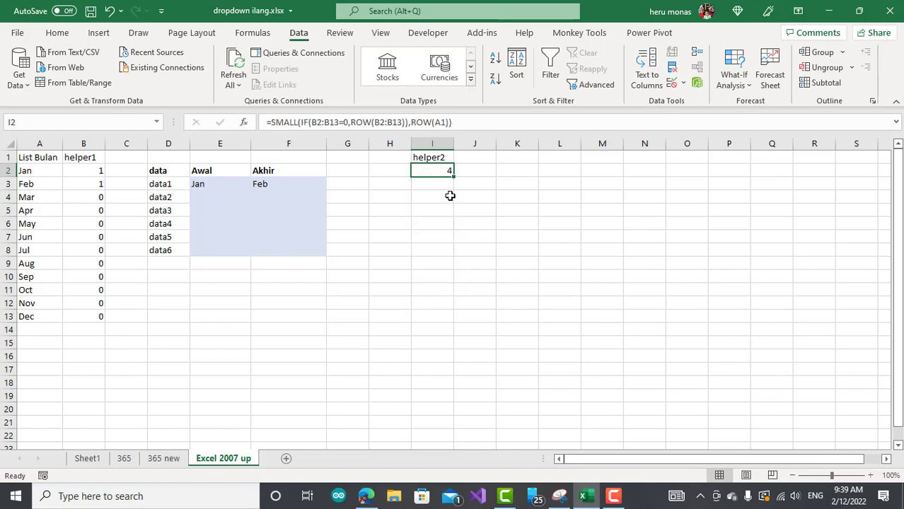
Try filling the helper2 formula from I2 down to I13, check the references in the copies, and clear I3:I13
{"action": "left_click_drag", "start_coordinate": [455, 179], "coordinate": [444, 320]}
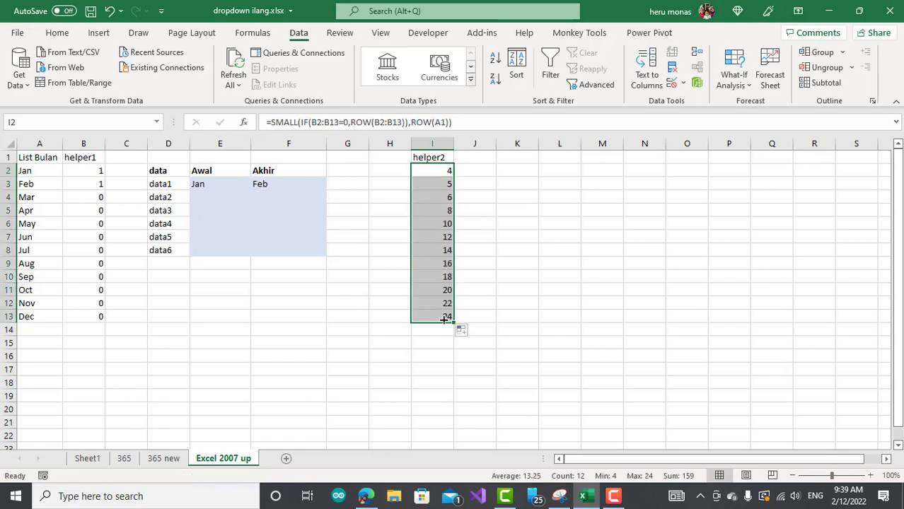
{"action": "left_click", "coordinate": [434, 174]}
{"action": "left_click", "coordinate": [436, 187]}
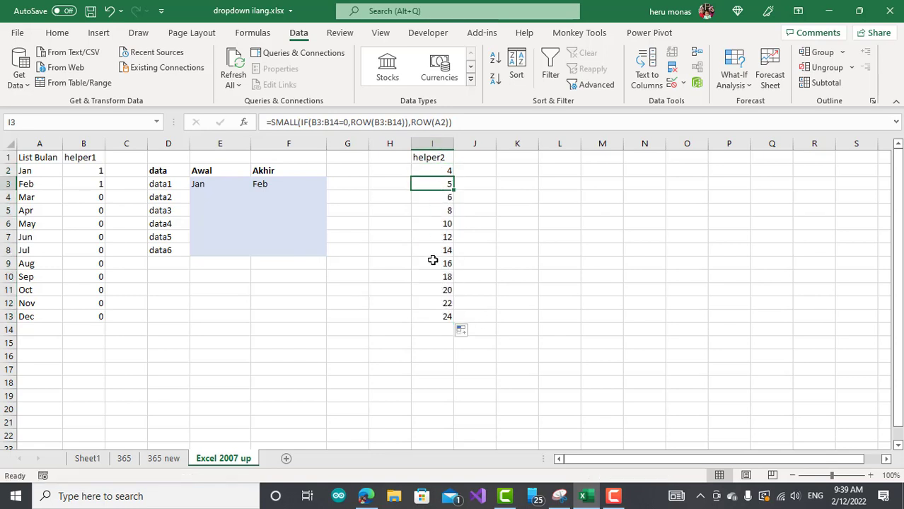
{"action": "left_click_drag", "start_coordinate": [433, 260], "coordinate": [430, 313]}
{"action": "key", "text": "Delete"}
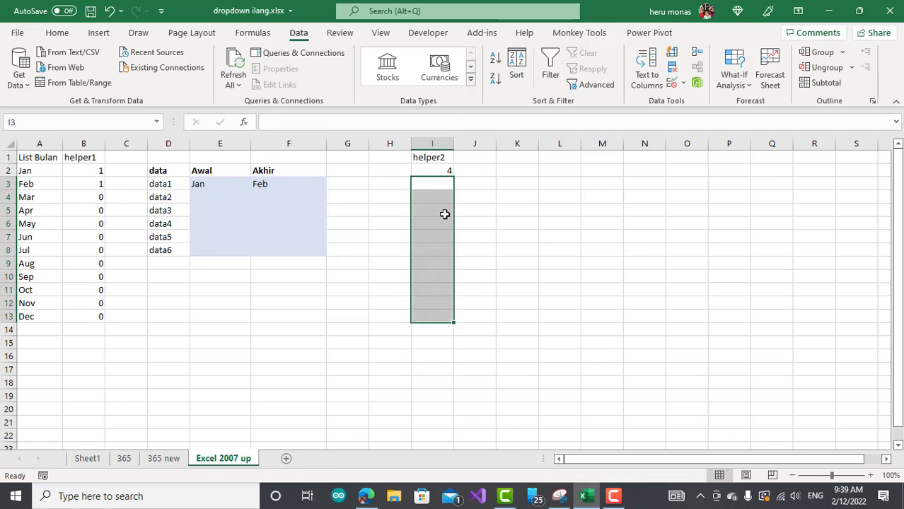
Make both B2:B13 references in the I2 formula absolute and fill the formula down to I13
{"action": "left_click", "coordinate": [444, 170]}
{"action": "left_click_drag", "start_coordinate": [312, 123], "coordinate": [331, 125]}
{"action": "key", "text": "F4"}
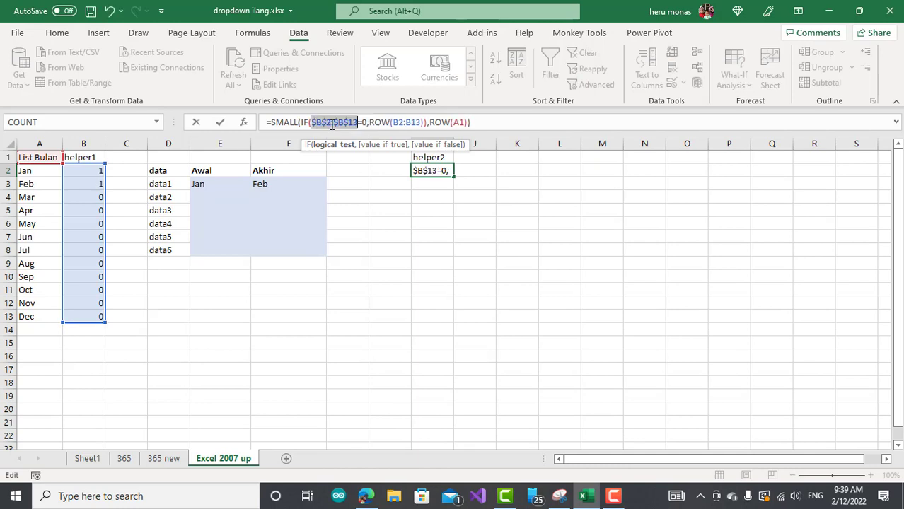
{"action": "left_click_drag", "start_coordinate": [393, 123], "coordinate": [412, 123]}
{"action": "key", "text": "F4"}
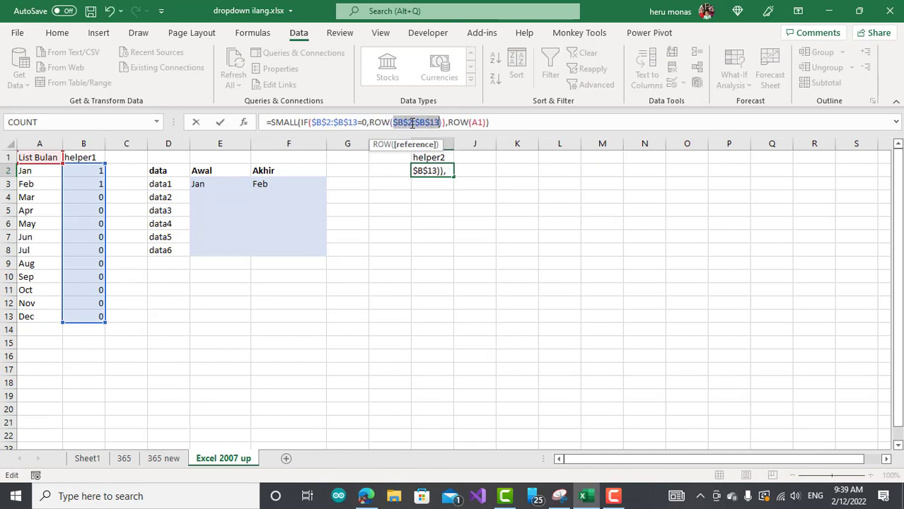
{"action": "key", "text": "Return"}
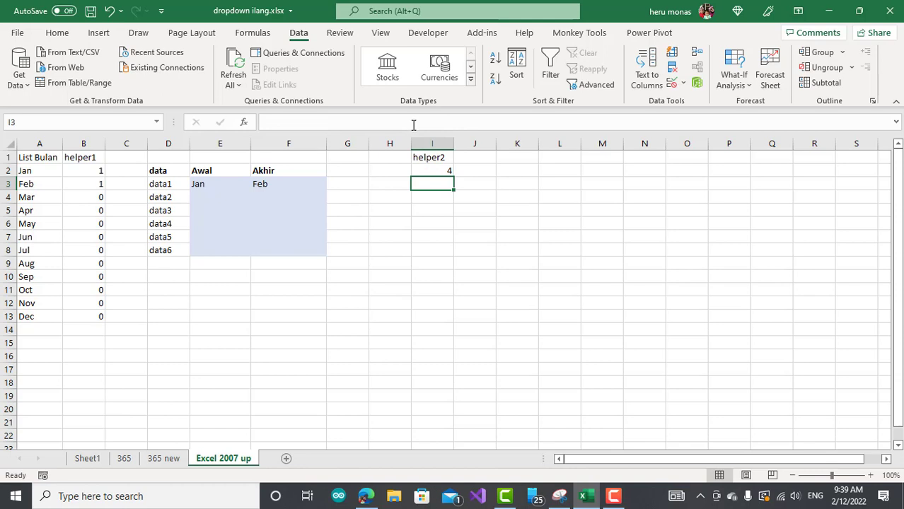
{"action": "left_click", "coordinate": [437, 169]}
{"action": "left_click_drag", "start_coordinate": [456, 180], "coordinate": [442, 328]}
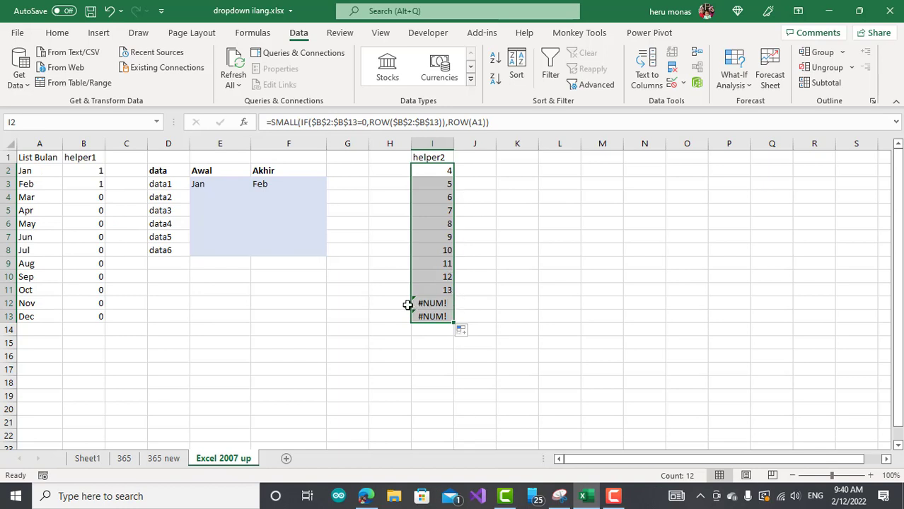
{"action": "left_click", "coordinate": [612, 496]}
{"action": "left_click", "coordinate": [612, 496]}
Wrap the helper2 formula in I2 with IFERROR, returning "" on errors, and fill it down to I13
{"action": "left_click", "coordinate": [273, 123]}
{"action": "type", "text": "If"}
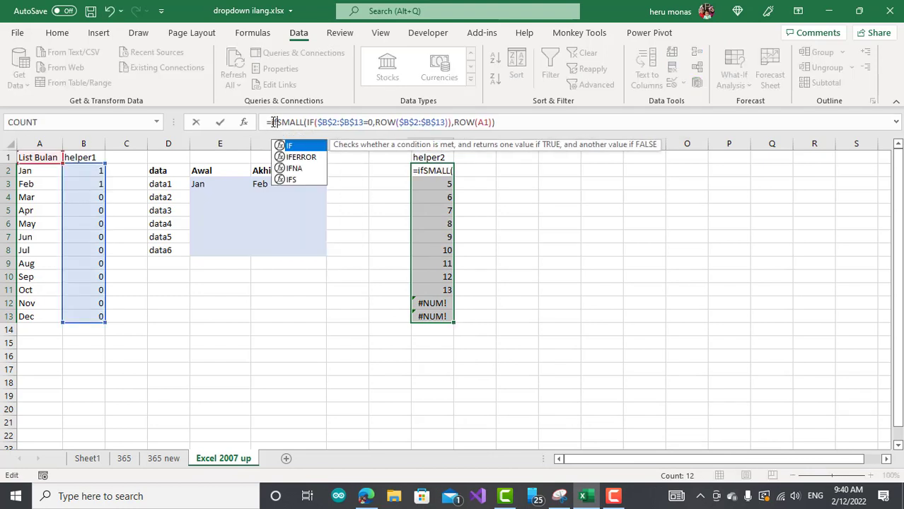
{"action": "key", "text": "Down"}
{"action": "key", "text": "Tab"}
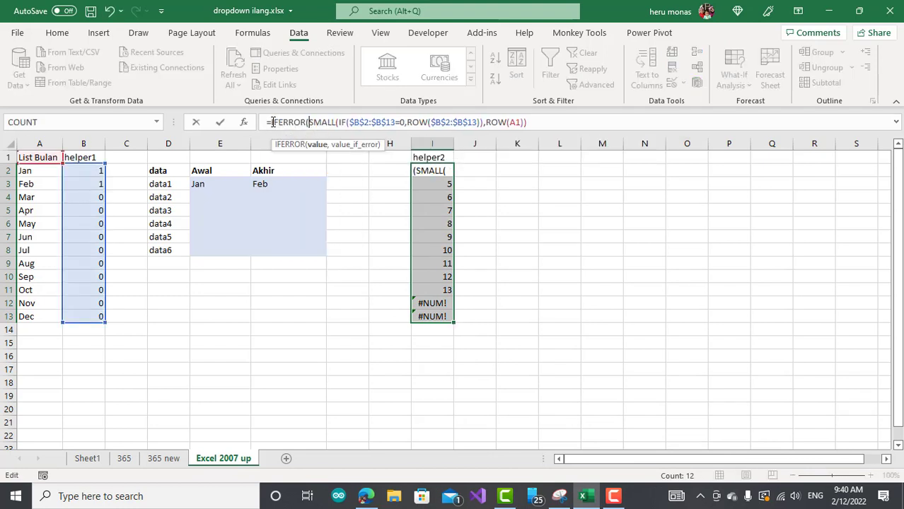
{"action": "left_click", "coordinate": [532, 123]}
{"action": "type", "text": ","}
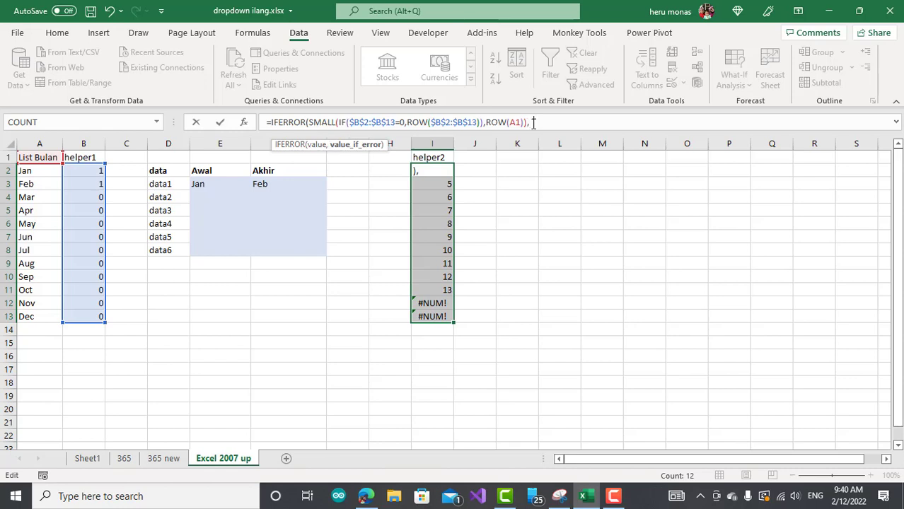
{"action": "type", "text": "\"\""}
{"action": "key", "text": "Return"}
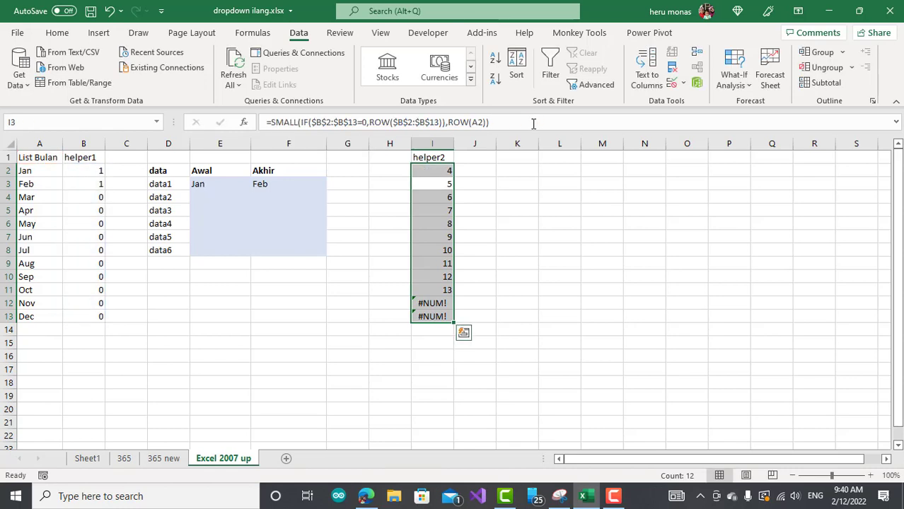
{"action": "left_click", "coordinate": [449, 172]}
{"action": "left_click_drag", "start_coordinate": [452, 175], "coordinate": [449, 319]}
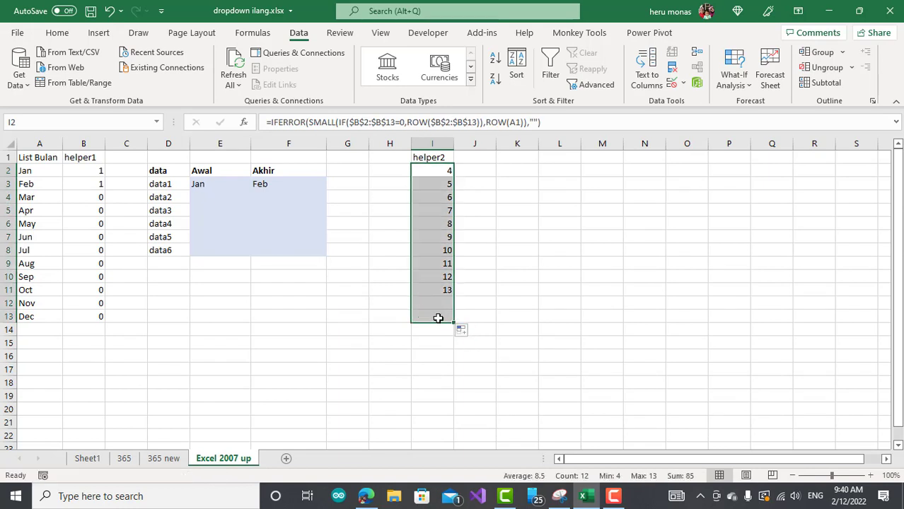
{"action": "left_click", "coordinate": [520, 317]}
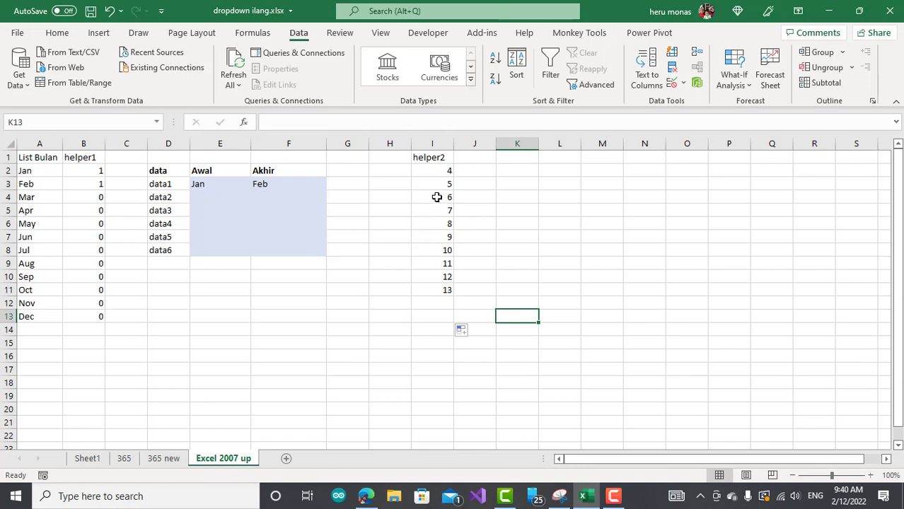
Try wrapping the I2 formula in INDEX with $A$2:$A$13 as the array to return month names
{"action": "left_click", "coordinate": [438, 171]}
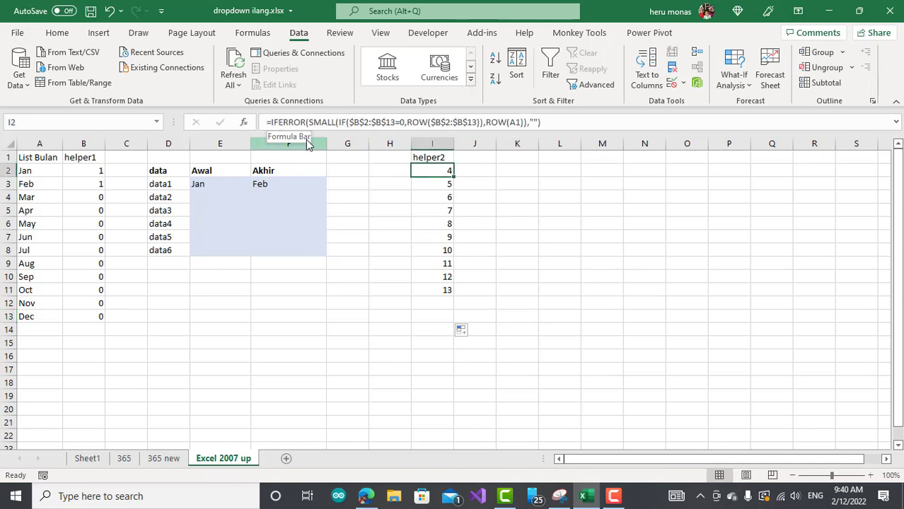
{"action": "left_click", "coordinate": [272, 122]}
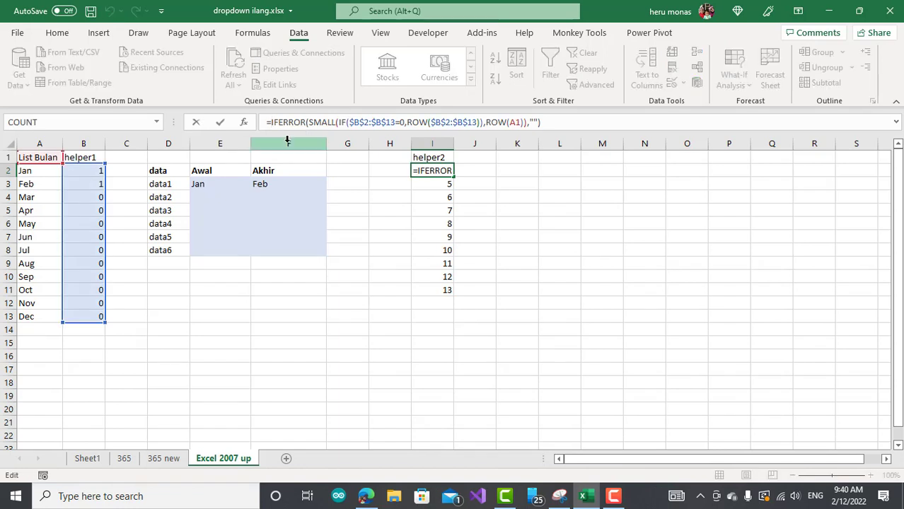
{"action": "type", "text": "index"}
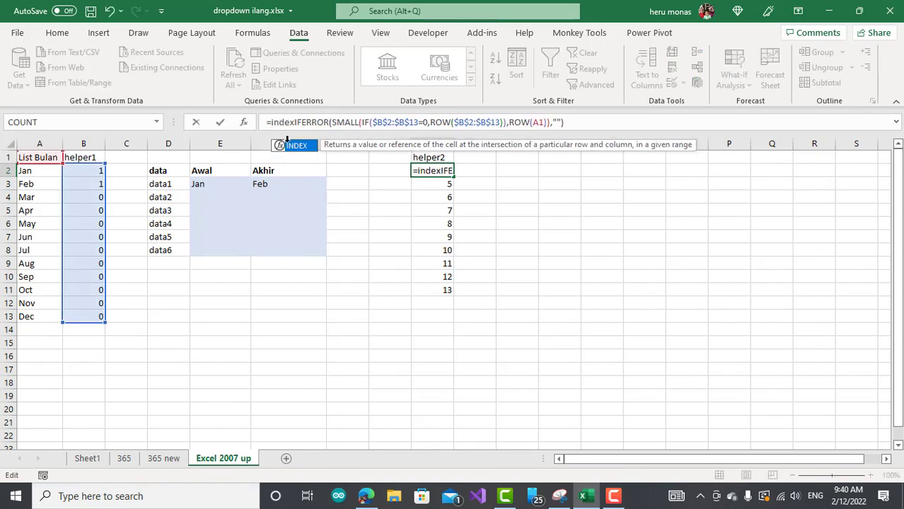
{"action": "type", "text": "("}
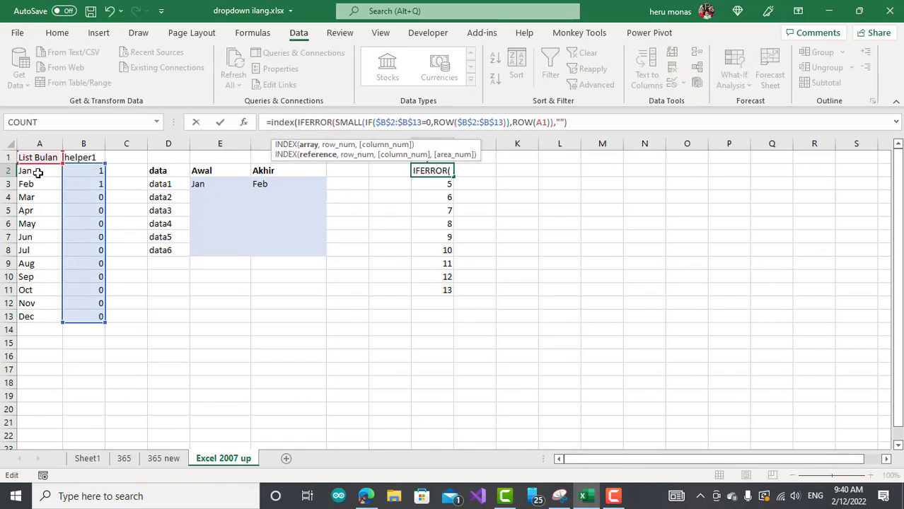
{"action": "left_click_drag", "start_coordinate": [38, 173], "coordinate": [41, 318]}
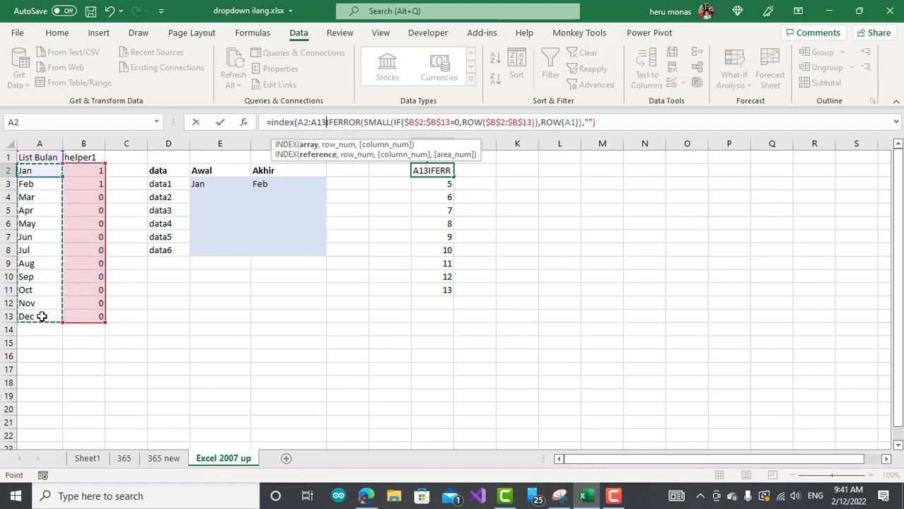
{"action": "type", "text": ","}
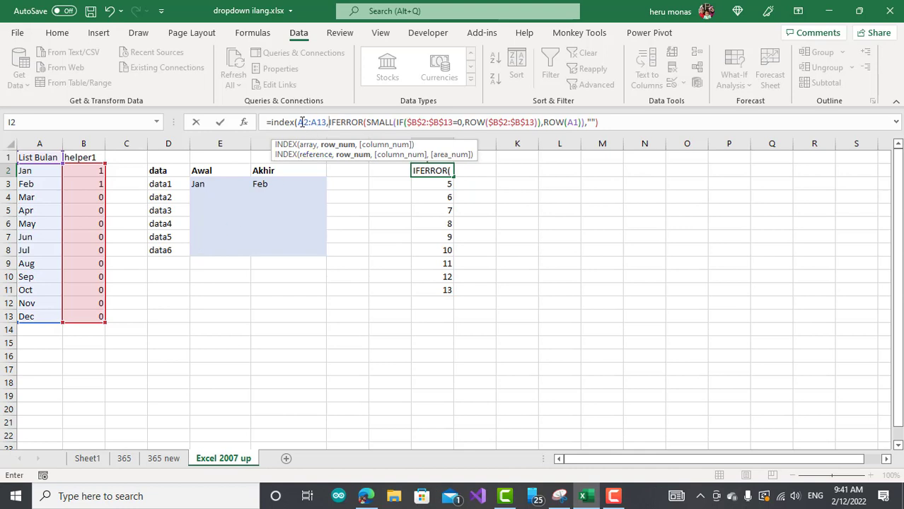
{"action": "left_click_drag", "start_coordinate": [301, 122], "coordinate": [320, 123]}
{"action": "key", "text": "F4"}
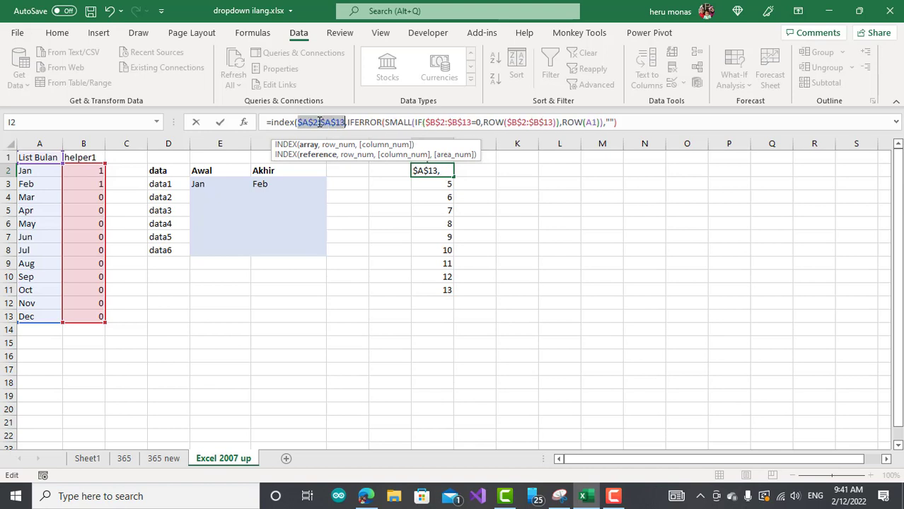
{"action": "left_click", "coordinate": [626, 122]}
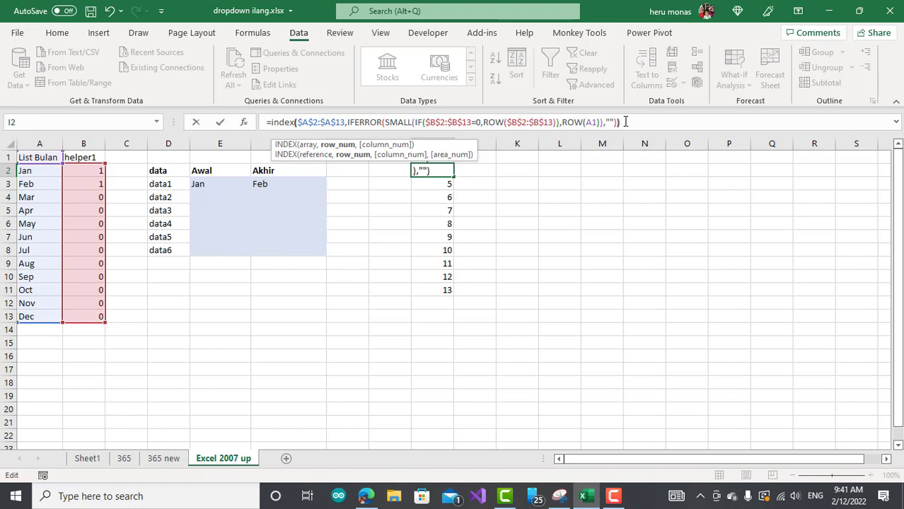
{"action": "type", "text": ")"}
{"action": "key", "text": "Return"}
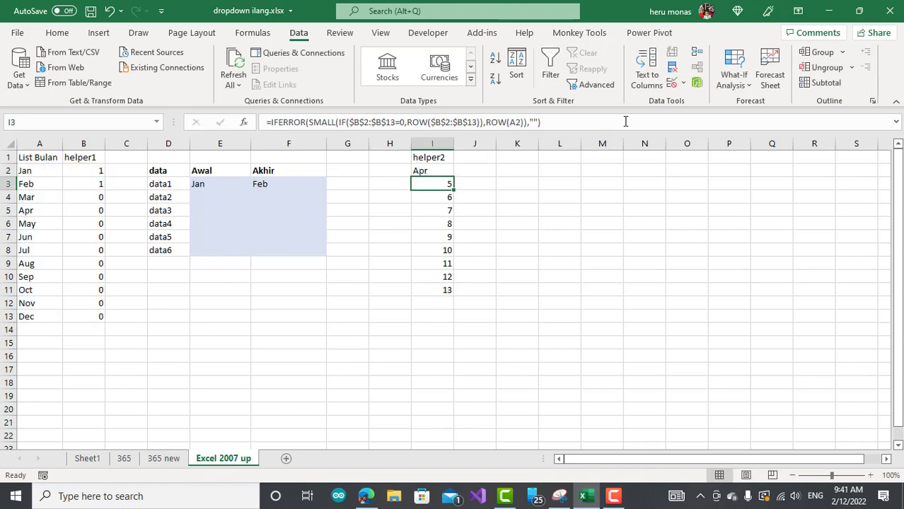
Fill the INDEX formula from I2 down to I13, and undo both the fill and the INDEX edit
{"action": "left_click", "coordinate": [449, 173]}
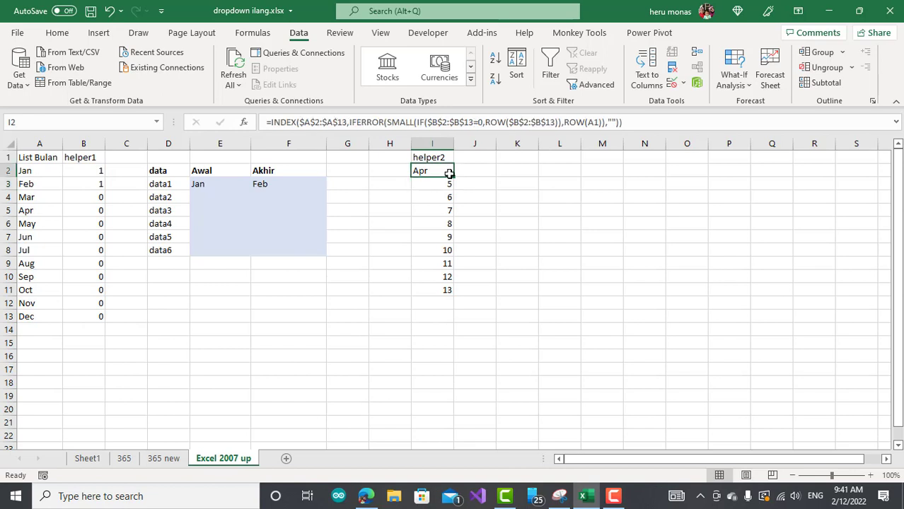
{"action": "left_click_drag", "start_coordinate": [453, 176], "coordinate": [450, 323]}
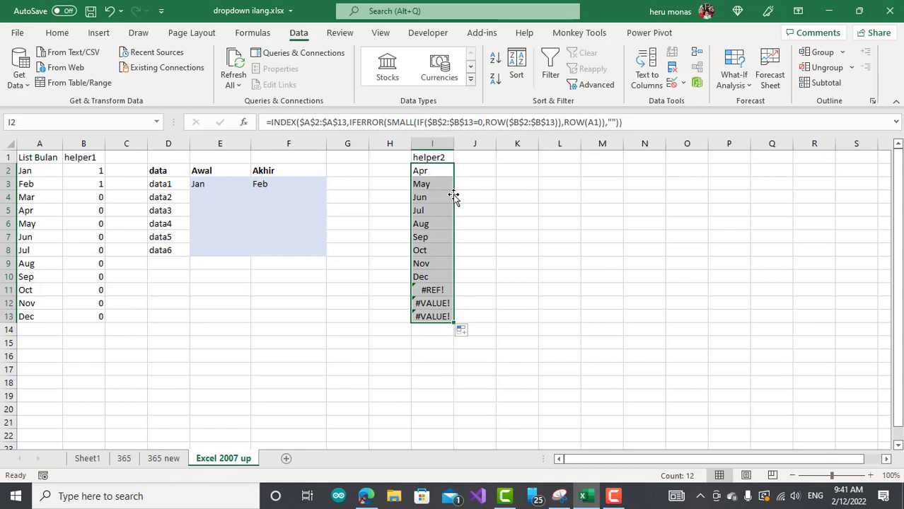
{"action": "key", "text": "ctrl+z"}
{"action": "key", "text": "ctrl+z"}
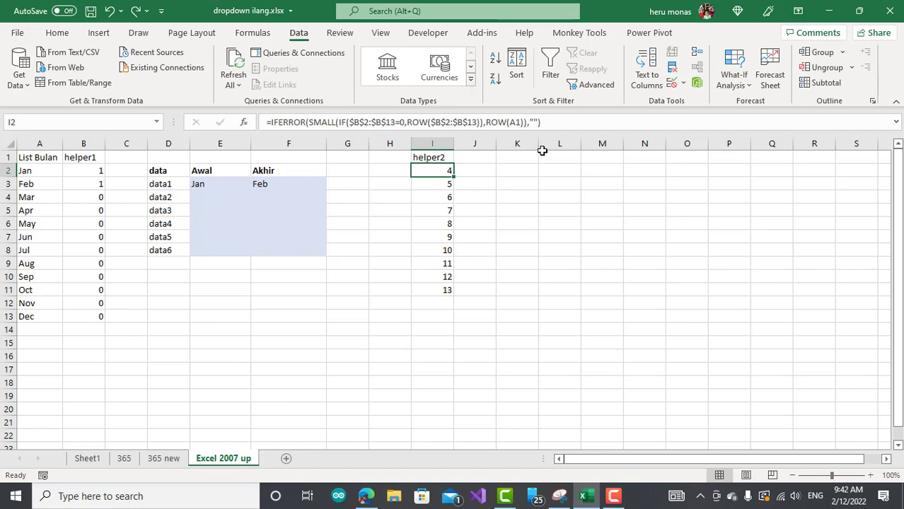
Try appending -1 after the IFERROR function in I2 and fill the formula down to I13
{"action": "left_click", "coordinate": [564, 123]}
{"action": "type", "text": "-1"}
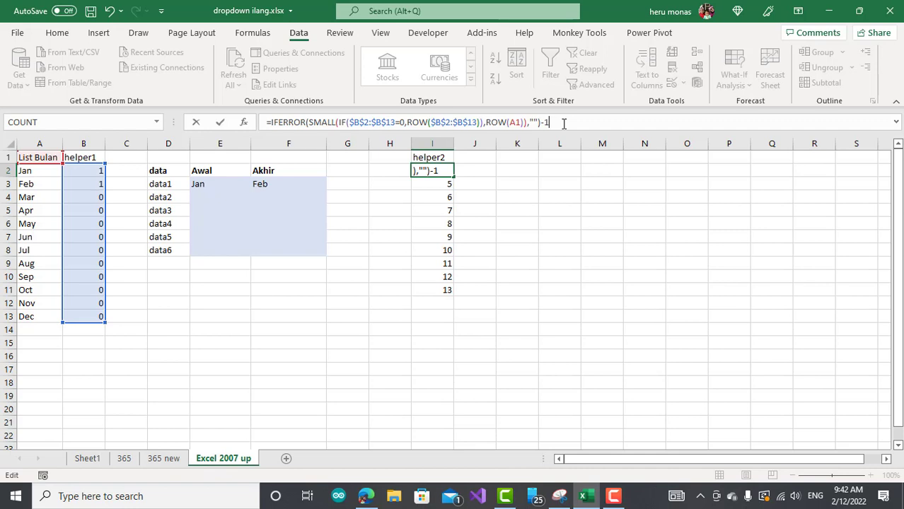
{"action": "key", "text": "Return"}
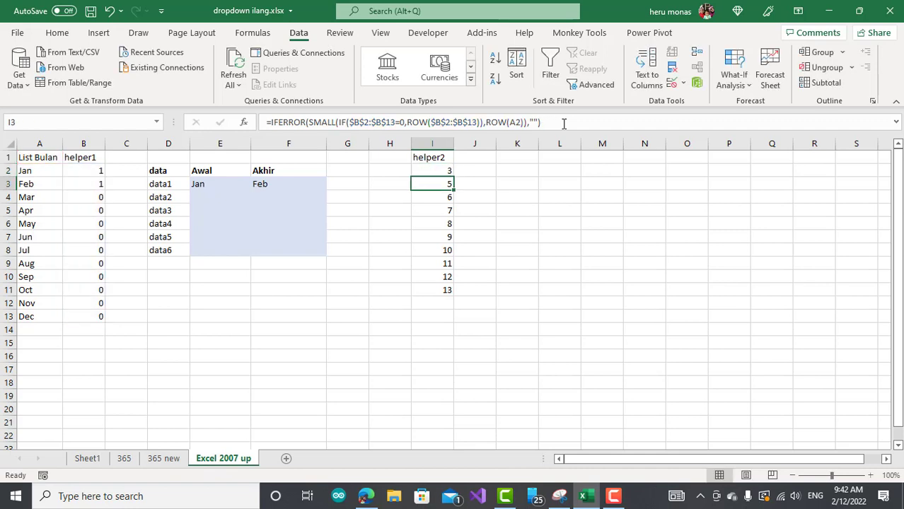
{"action": "left_click", "coordinate": [443, 173]}
{"action": "left_click_drag", "start_coordinate": [453, 177], "coordinate": [455, 324]}
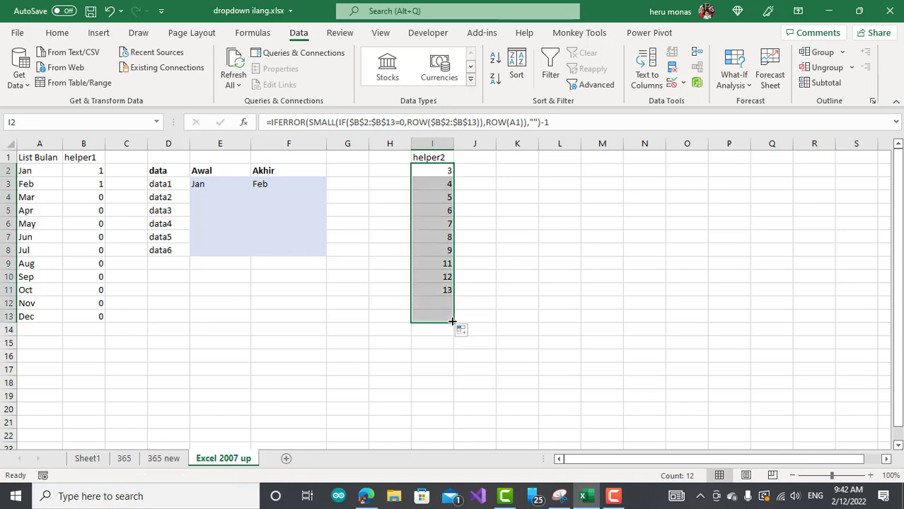
{"action": "left_click", "coordinate": [527, 319]}
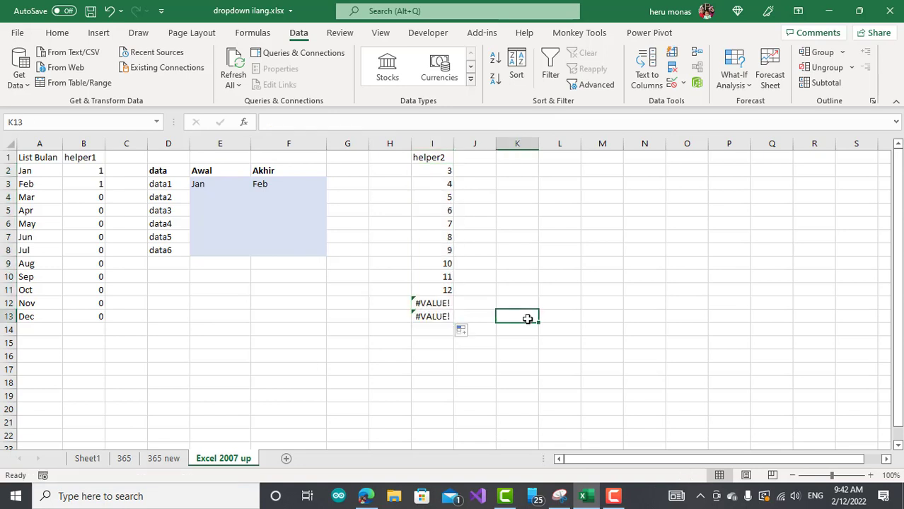
Move the -1 in the I2 formula inside IFERROR, directly after the SMALL function, and fill the formula down to I13
{"action": "left_click", "coordinate": [443, 170]}
{"action": "left_click", "coordinate": [555, 125]}
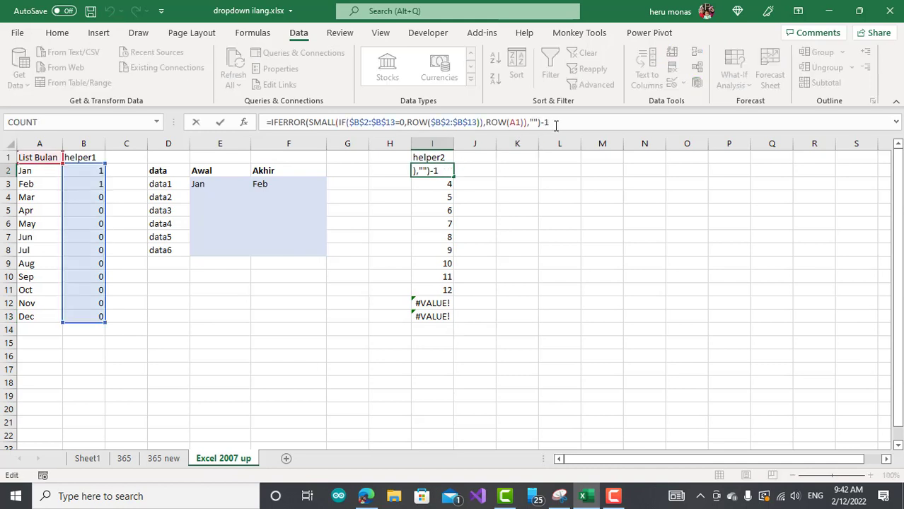
{"action": "key", "text": "BackSpace"}
{"action": "key", "text": "BackSpace"}
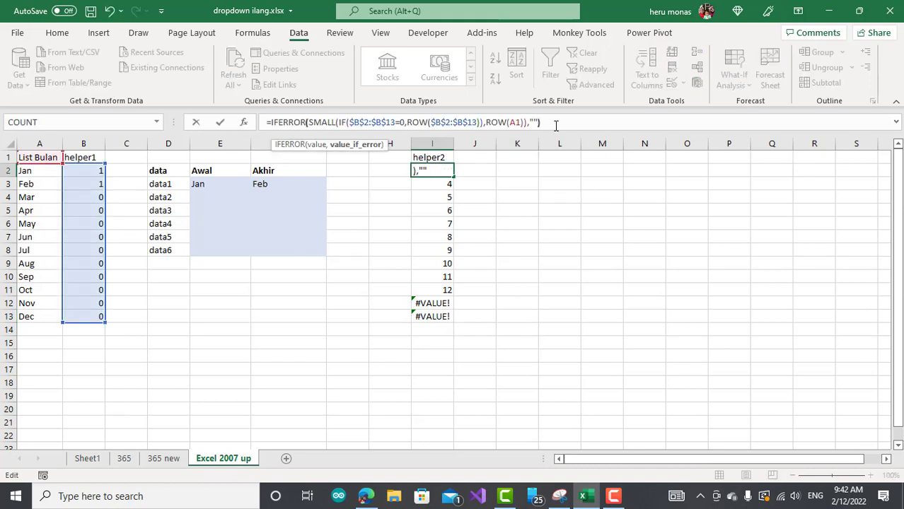
{"action": "type", "text": ")"}
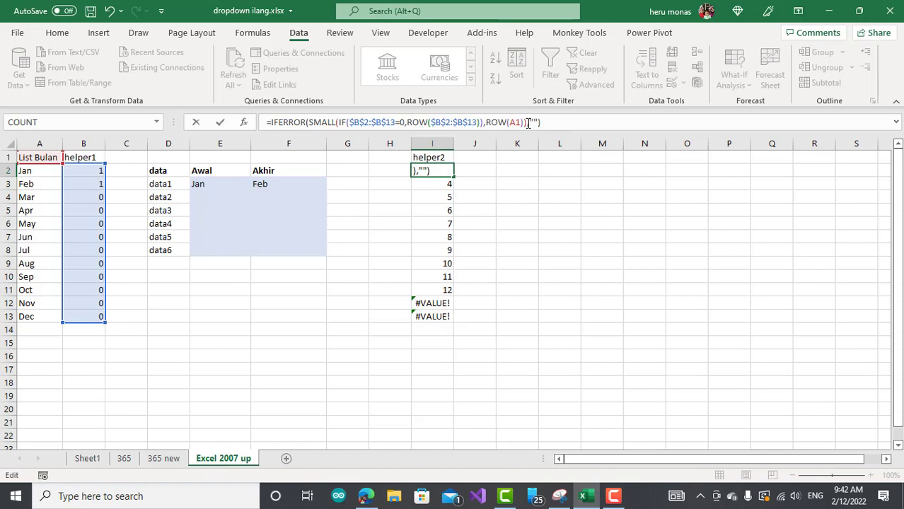
{"action": "left_click", "coordinate": [527, 124]}
{"action": "type", "text": "-1"}
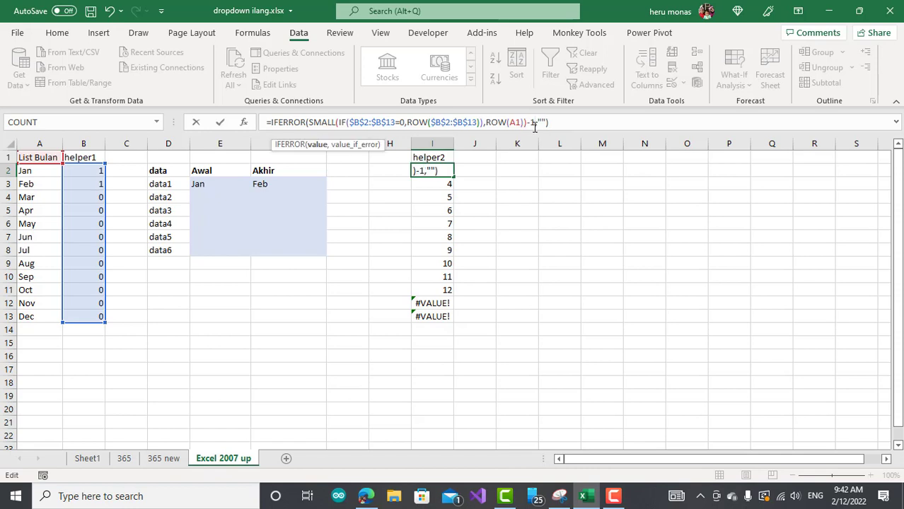
{"action": "key", "text": "Return"}
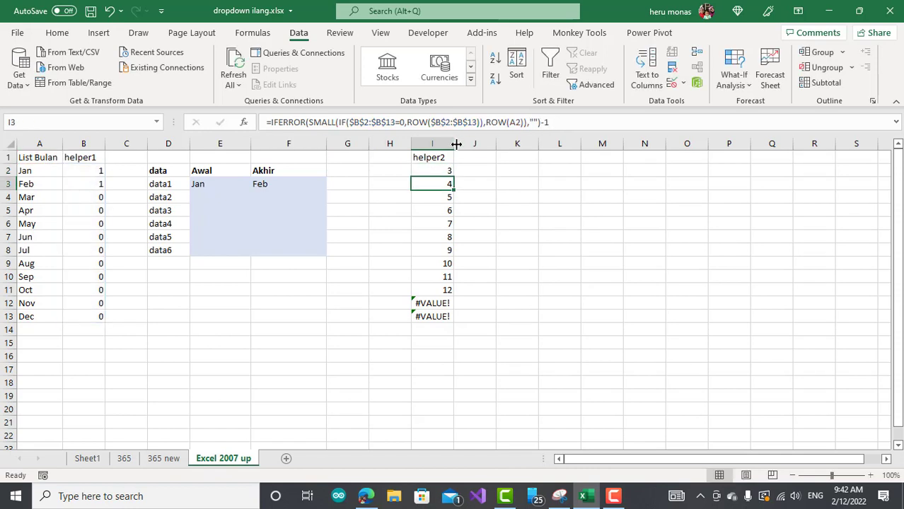
{"action": "left_click", "coordinate": [445, 169]}
{"action": "left_click_drag", "start_coordinate": [453, 178], "coordinate": [454, 323]}
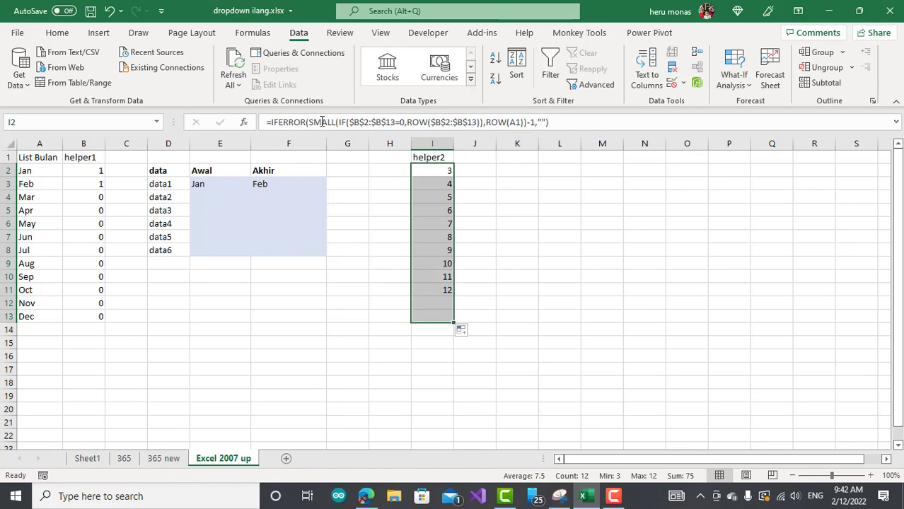
Wrap the I2 formula in INDEX with $A$2:$A$13 as the array and fill it down to I13
{"action": "left_click", "coordinate": [269, 124]}
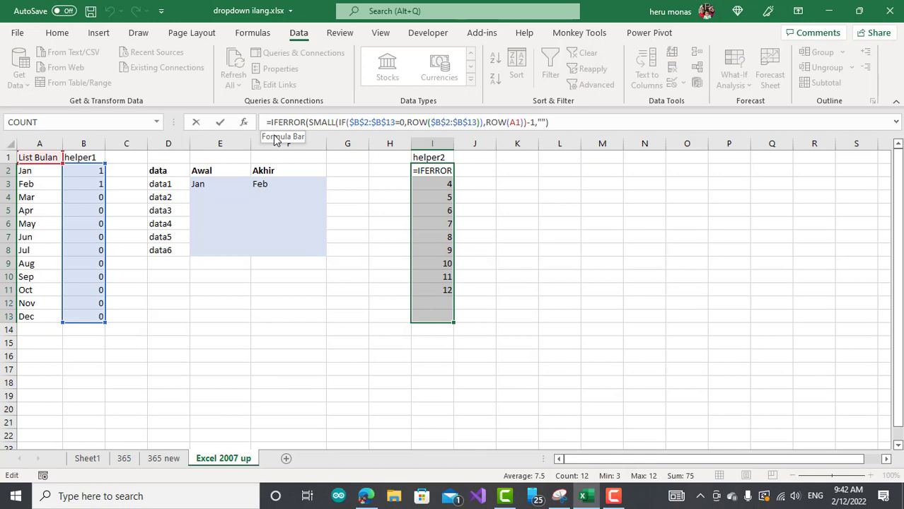
{"action": "type", "text": "index"}
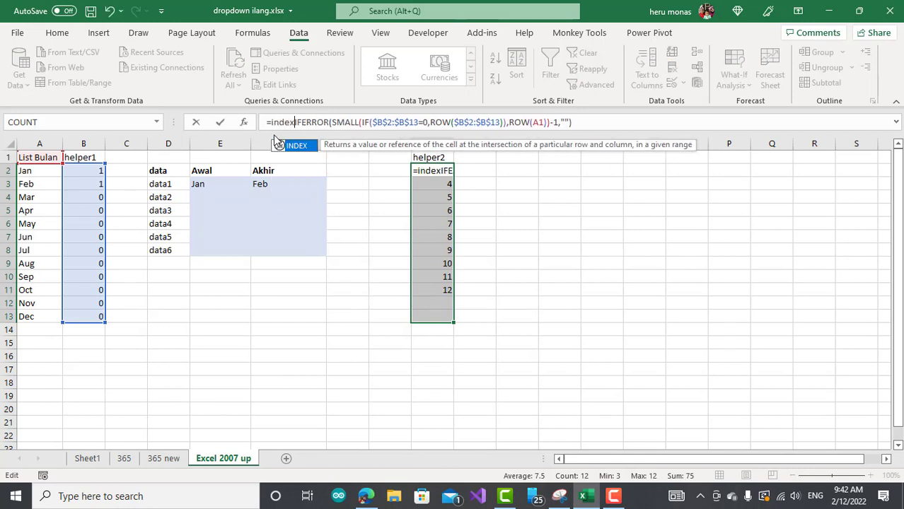
{"action": "key", "text": "Tab"}
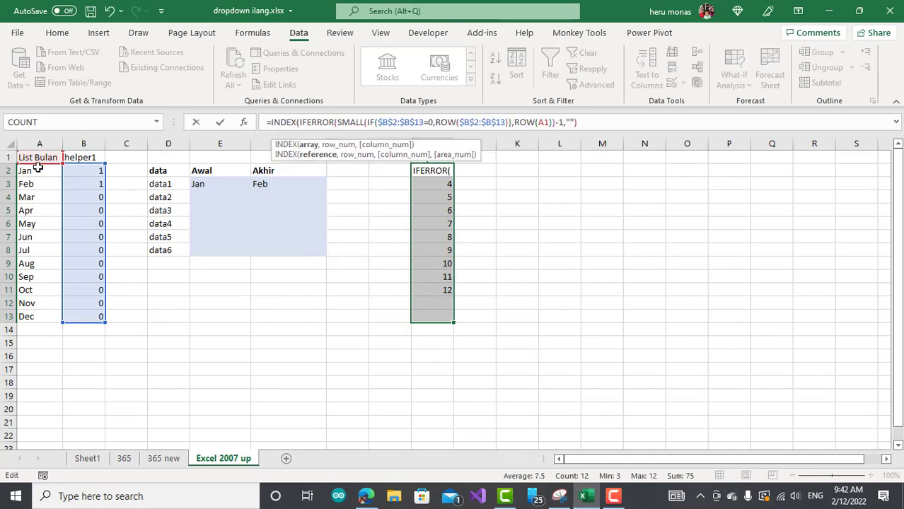
{"action": "left_click_drag", "start_coordinate": [37, 172], "coordinate": [34, 317]}
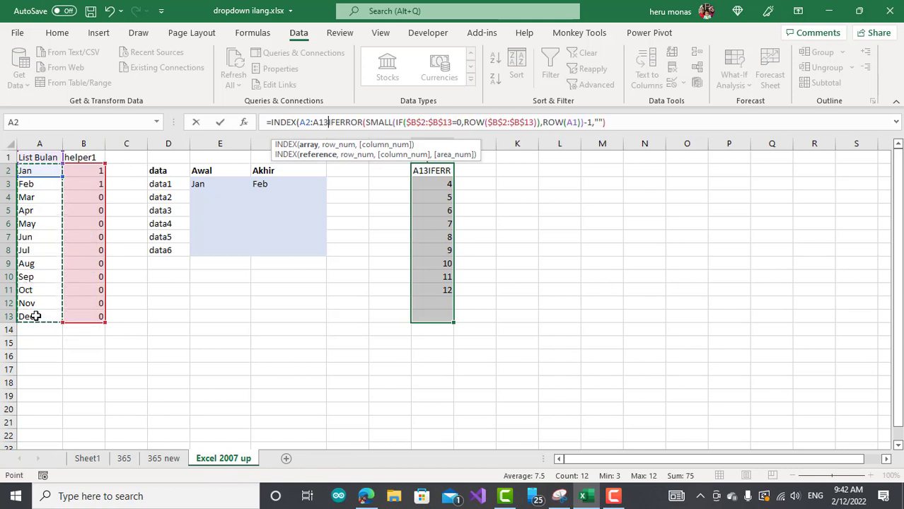
{"action": "key", "text": "F4"}
{"action": "type", "text": ","}
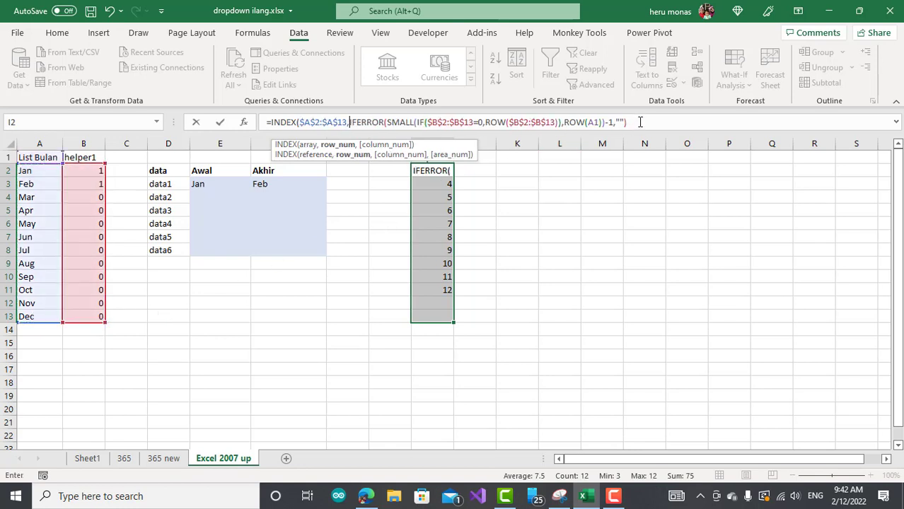
{"action": "left_click", "coordinate": [640, 121]}
{"action": "key", "text": "ctrl+shift+Return"}
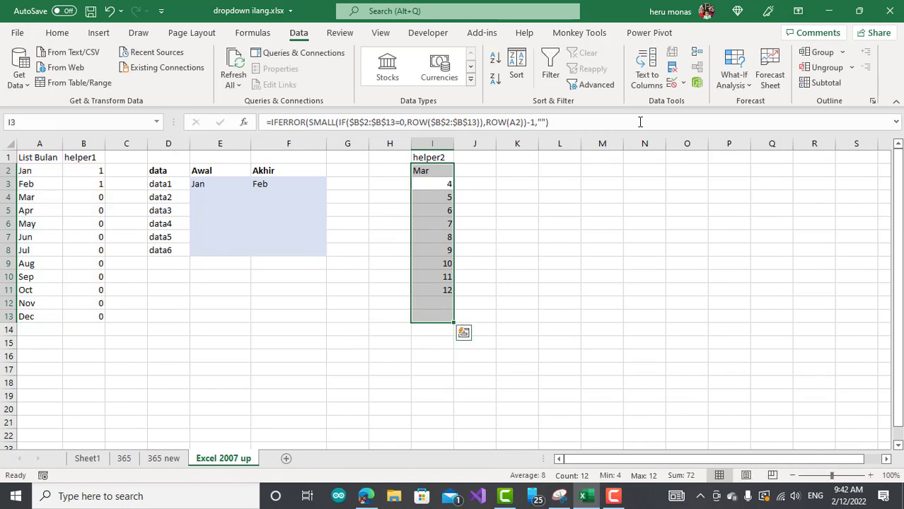
{"action": "left_click", "coordinate": [483, 175]}
{"action": "left_click", "coordinate": [438, 174]}
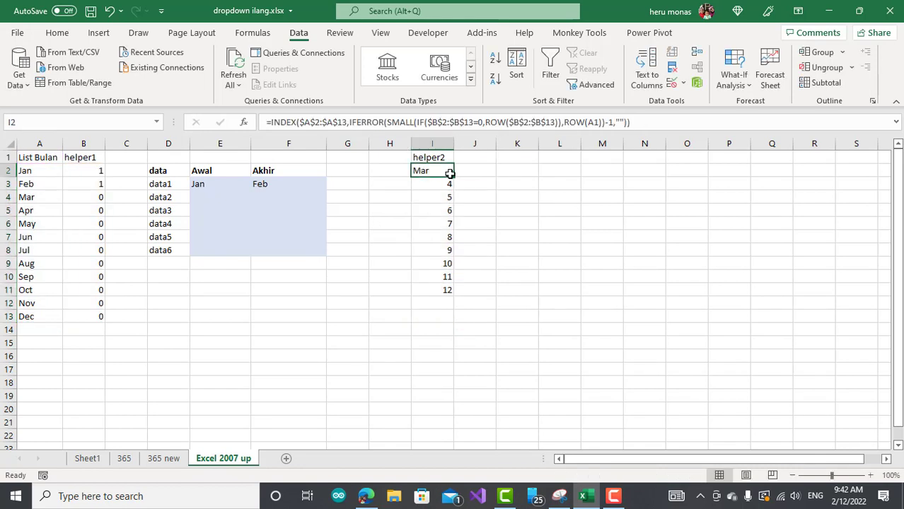
{"action": "left_click_drag", "start_coordinate": [454, 178], "coordinate": [456, 327]}
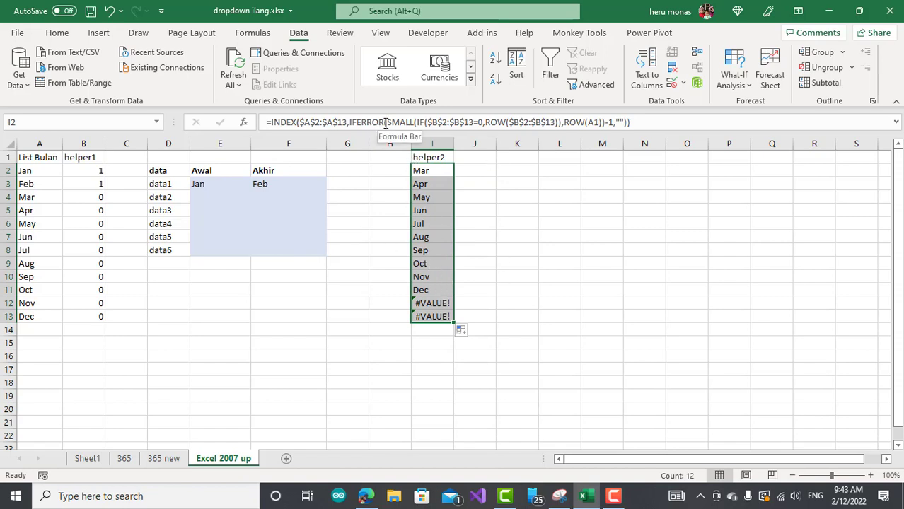
Remove the inner IFERROR function and its "" argument from the I2 formula, keeping SMALL minus 1 as INDEX's row number
{"action": "left_click_drag", "start_coordinate": [387, 123], "coordinate": [351, 124]}
{"action": "key", "text": "Delete"}
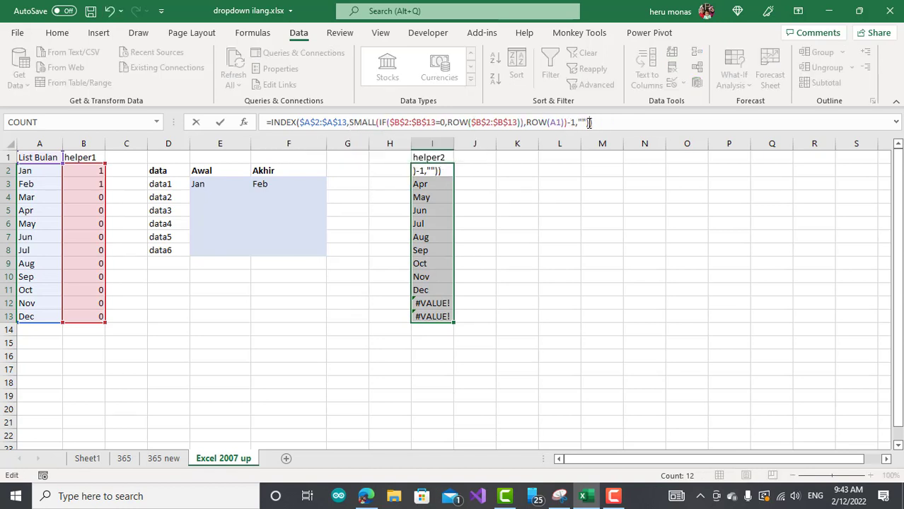
{"action": "key", "text": "BackSpace"}
{"action": "key", "text": "BackSpace"}
{"action": "key", "text": "BackSpace"}
{"action": "key", "text": "BackSpace"}
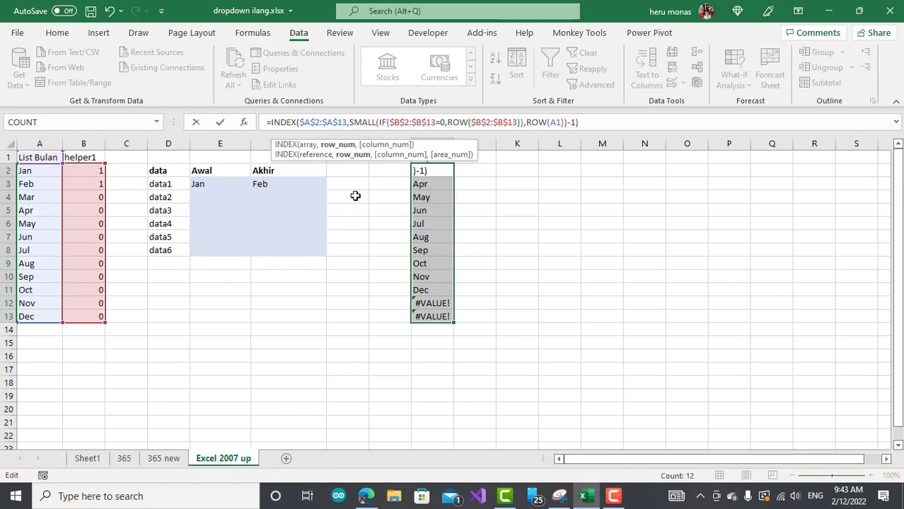
{"action": "key", "text": "Return"}
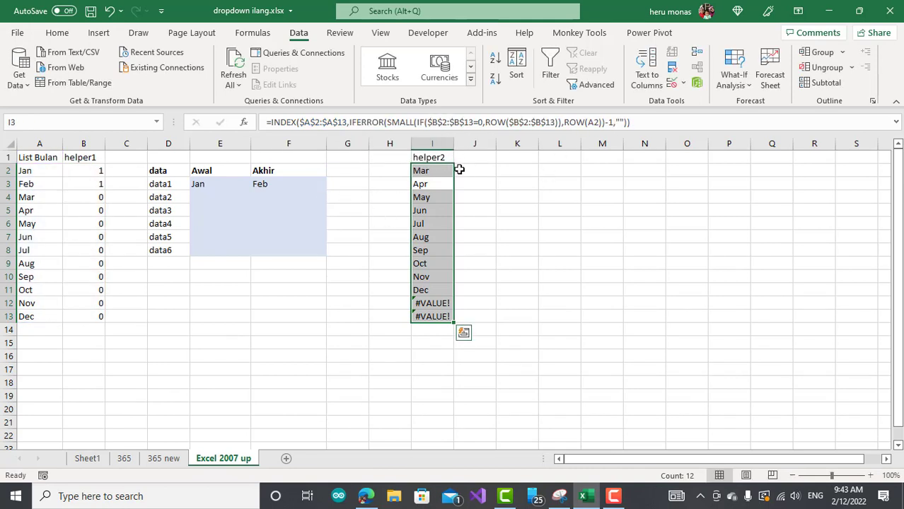
Fill the I2 formula down the helper2 column and clear the surplus copy in I14
{"action": "left_click", "coordinate": [447, 171]}
{"action": "left_click_drag", "start_coordinate": [452, 176], "coordinate": [458, 325]}
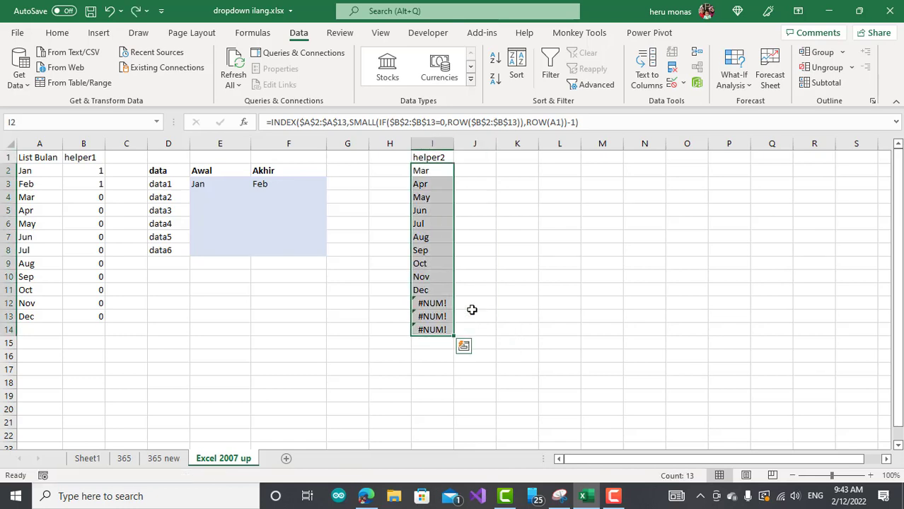
{"action": "left_click", "coordinate": [472, 306]}
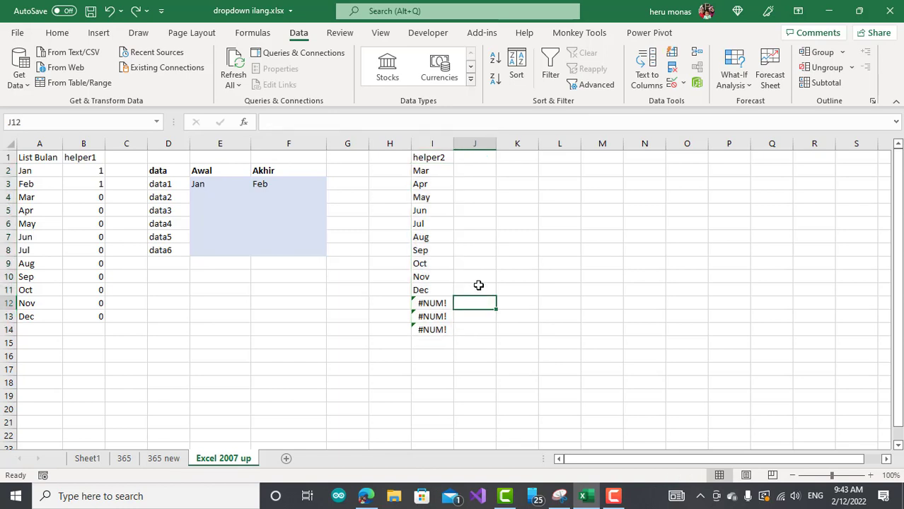
{"action": "left_click", "coordinate": [434, 330]}
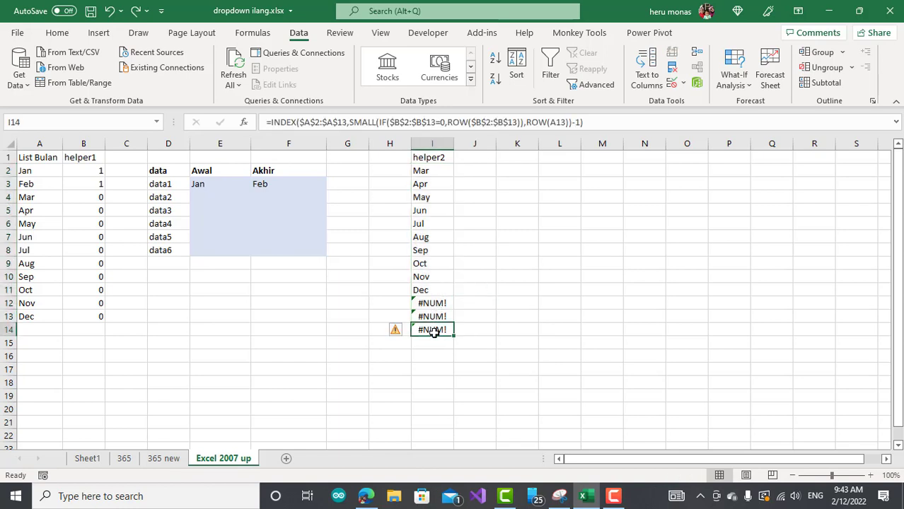
{"action": "key", "text": "Delete"}
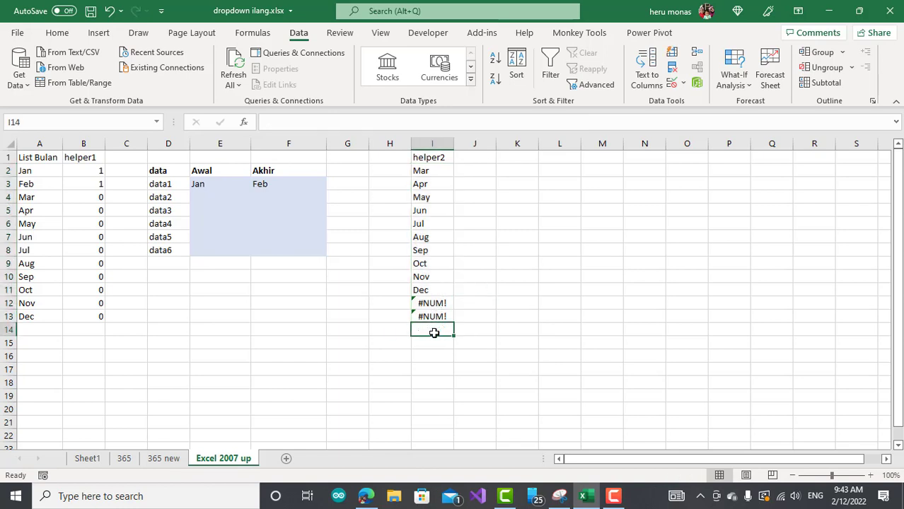
Wrap the whole INDEX formula in I2 with IFERROR, returning "" on errors, and fill it down to I13
{"action": "left_click", "coordinate": [429, 167]}
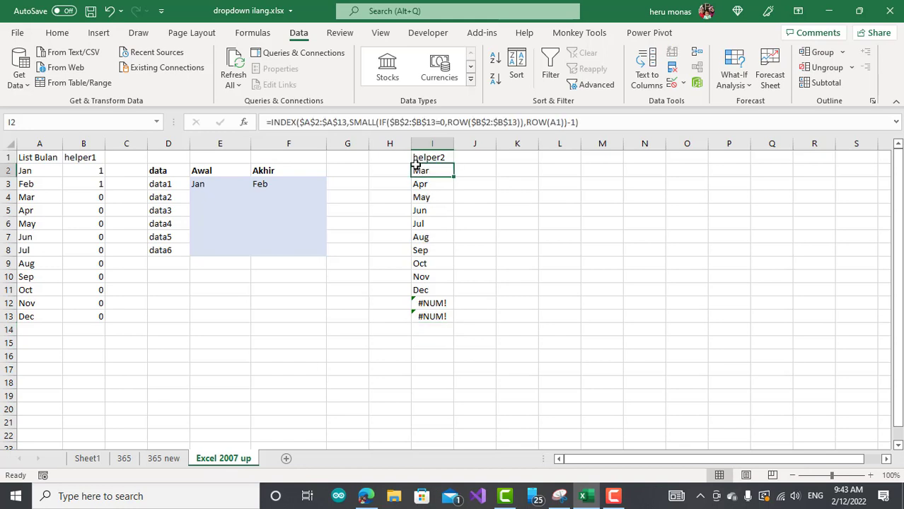
{"action": "left_click", "coordinate": [271, 123]}
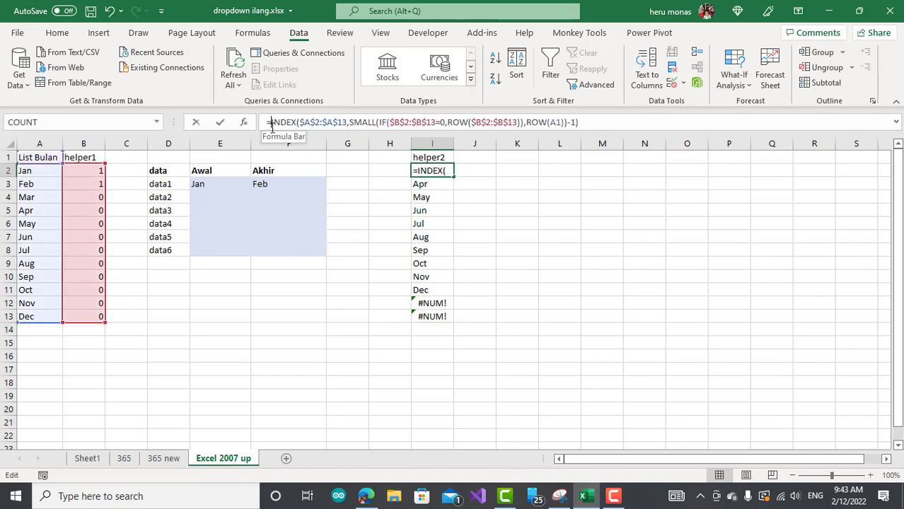
{"action": "type", "text": "if"}
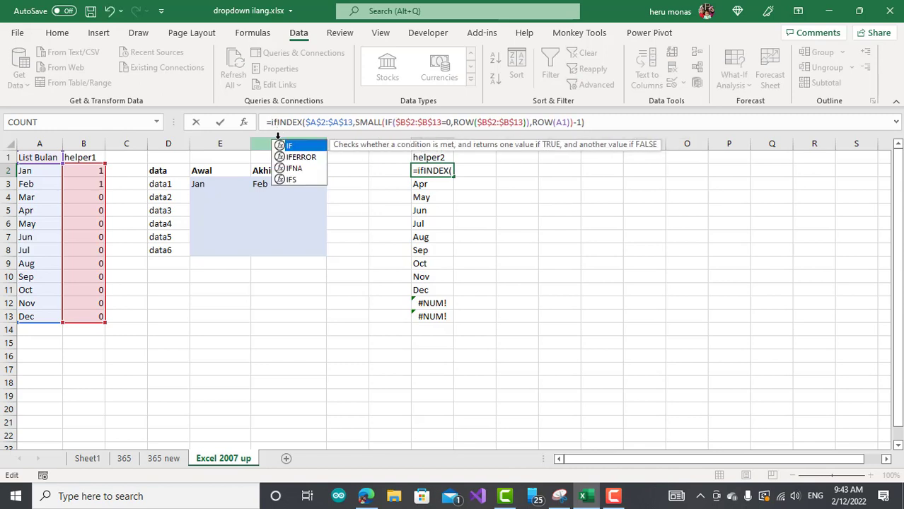
{"action": "key", "text": "Down"}
{"action": "key", "text": "Tab"}
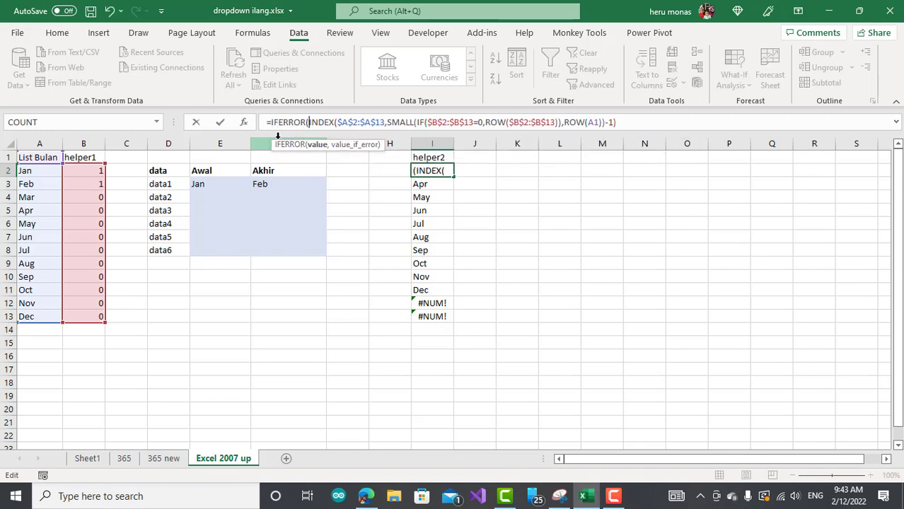
{"action": "left_click", "coordinate": [663, 124]}
{"action": "type", "text": ",\"\""}
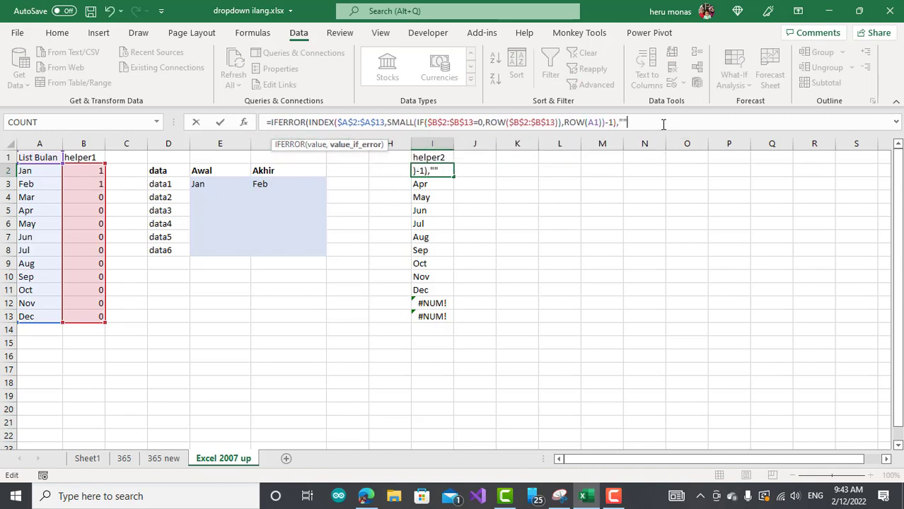
{"action": "type", "text": ")"}
{"action": "key", "text": "Return"}
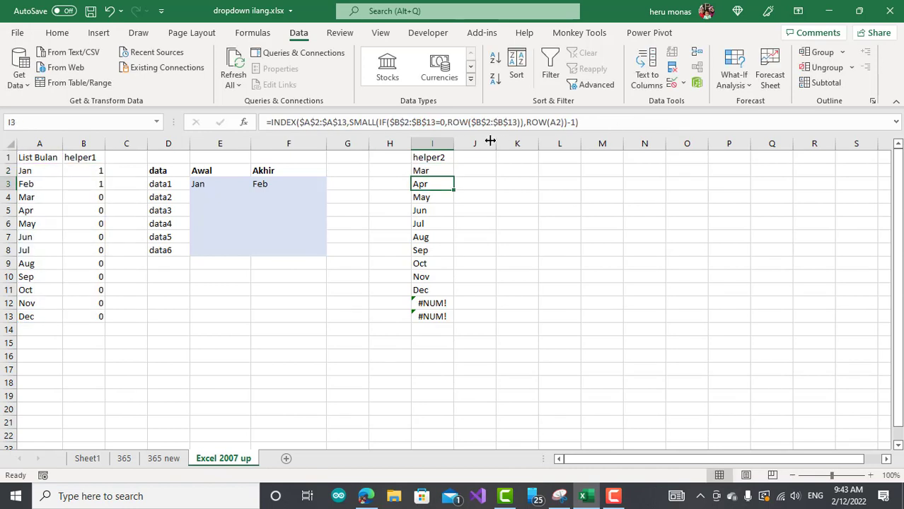
{"action": "left_click", "coordinate": [446, 172]}
{"action": "left_click_drag", "start_coordinate": [454, 177], "coordinate": [457, 323]}
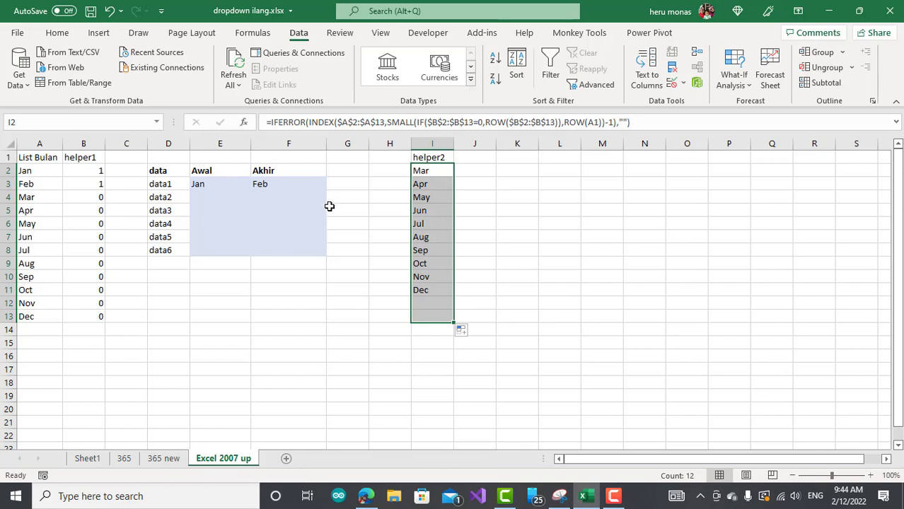
{"action": "left_click_drag", "start_coordinate": [262, 184], "coordinate": [293, 248]}
{"action": "left_click", "coordinate": [559, 210]}
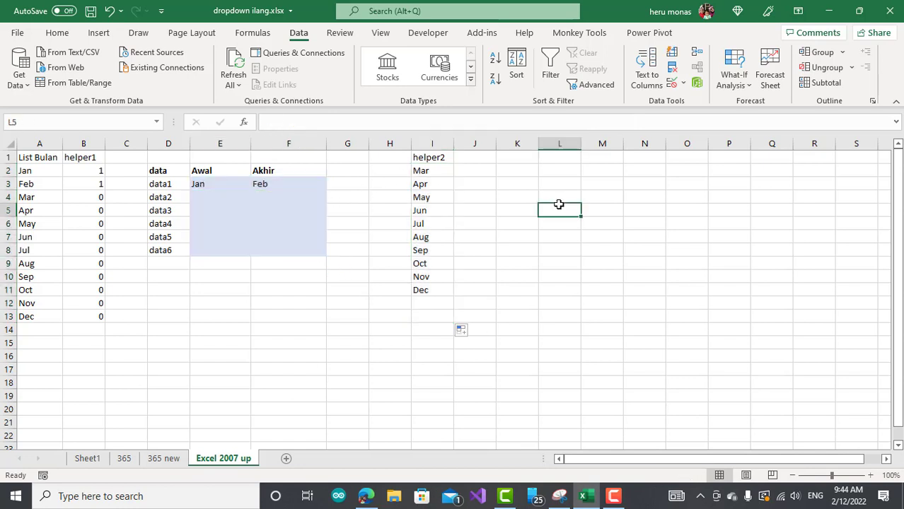
{"action": "left_click", "coordinate": [488, 157]}
{"action": "left_click", "coordinate": [520, 158]}
Start an OFFSET formula in K2 from reference I2, leaving rows and cols empty and using COUNTA of B2:B13 as the height
{"action": "left_click", "coordinate": [517, 175]}
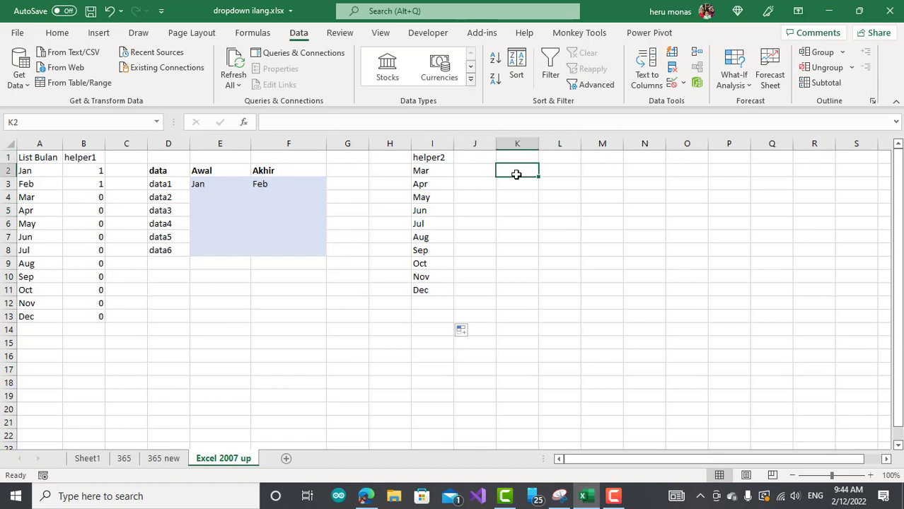
{"action": "type", "text": "="}
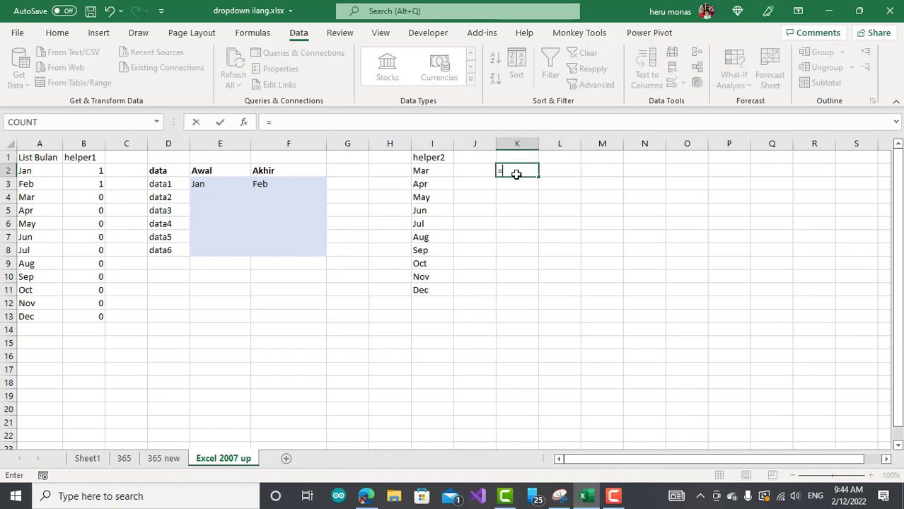
{"action": "type", "text": "off"}
{"action": "key", "text": "Tab"}
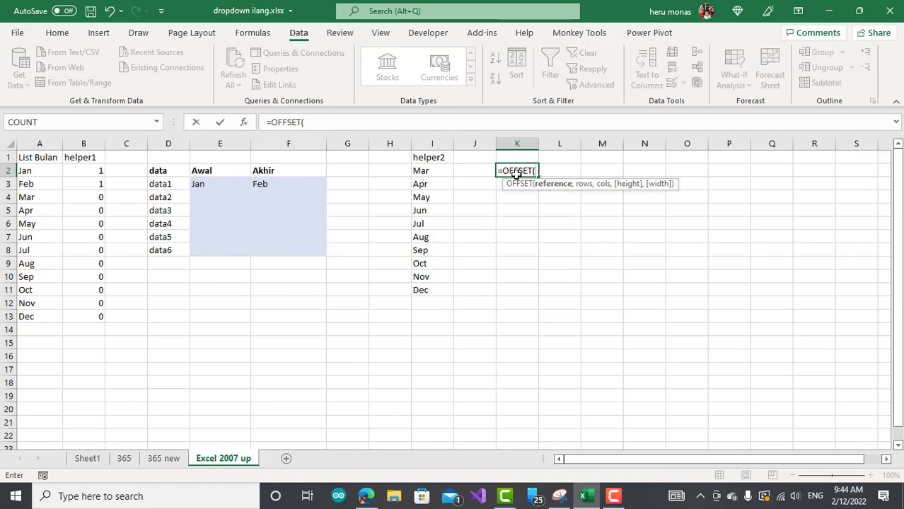
{"action": "left_click", "coordinate": [433, 170]}
{"action": "type", "text": ","}
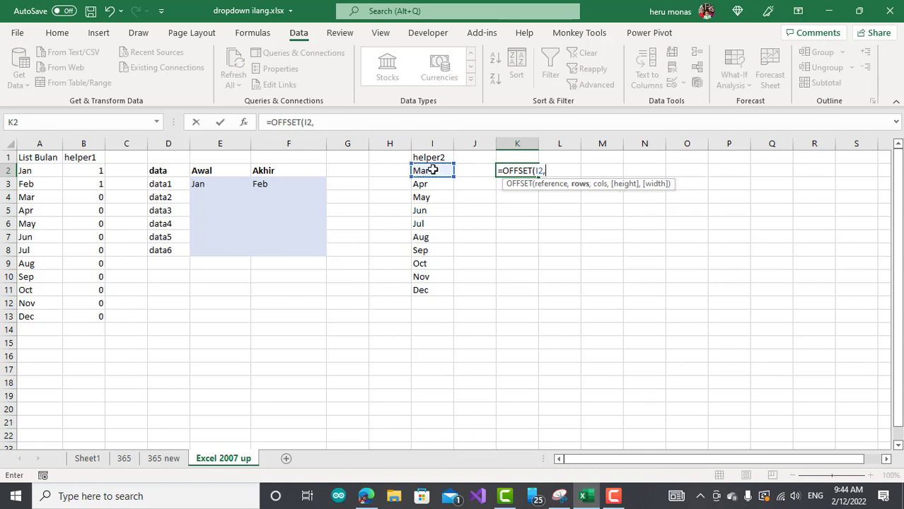
{"action": "type", "text": ",,"}
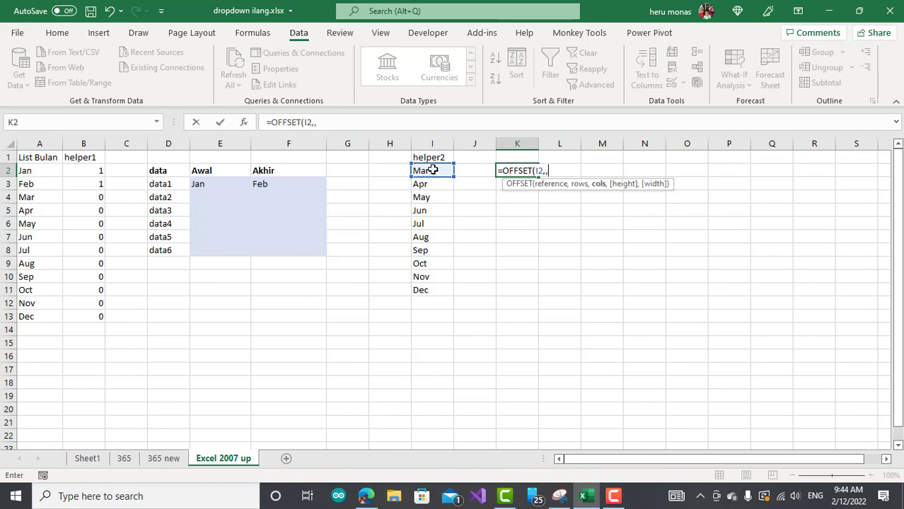
{"action": "type", "text": "coun"}
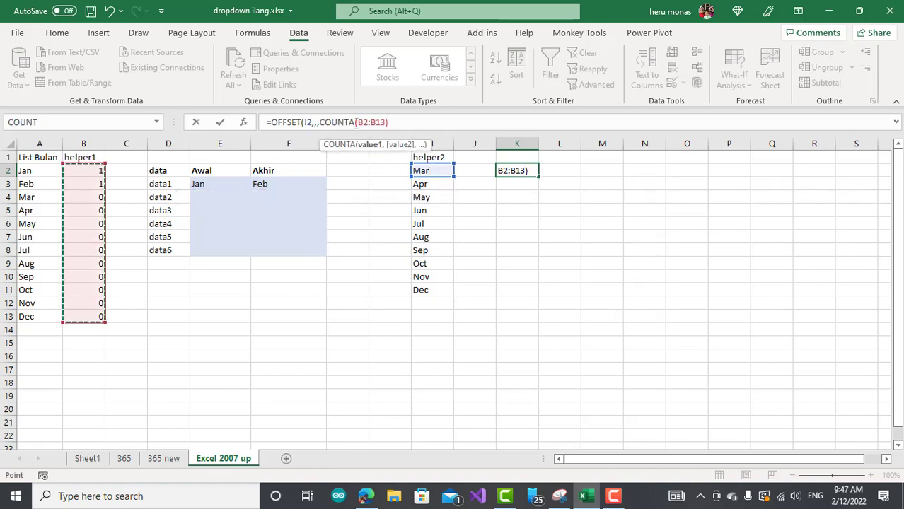
Replace COUNTA with COUNTIF in the K2 formula, add 0 as its criteria, and enter =OFFSET(I2,,,COUNTIF(B2:B13,0))
{"action": "left_click", "coordinate": [356, 123]}
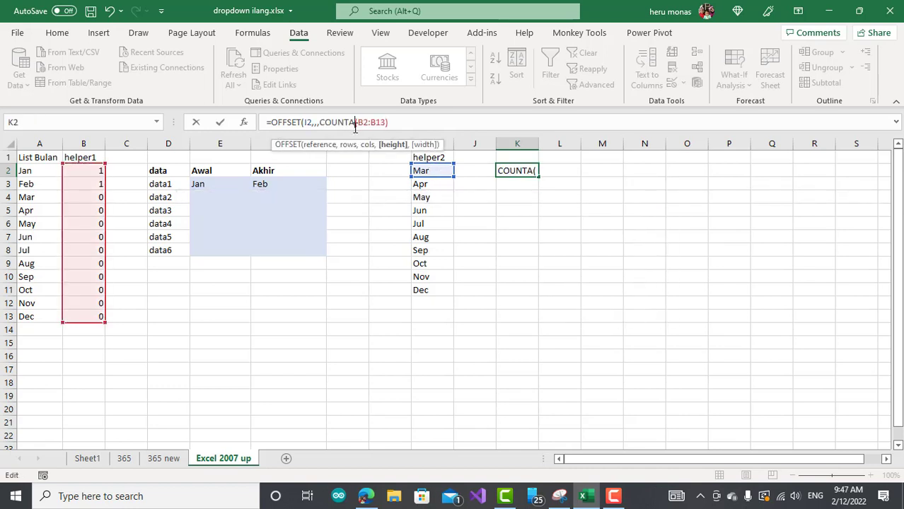
{"action": "key", "text": "BackSpace"}
{"action": "key", "text": "BackSpace"}
{"action": "key", "text": "Down"}
{"action": "key", "text": "Down"}
{"action": "key", "text": "Down"}
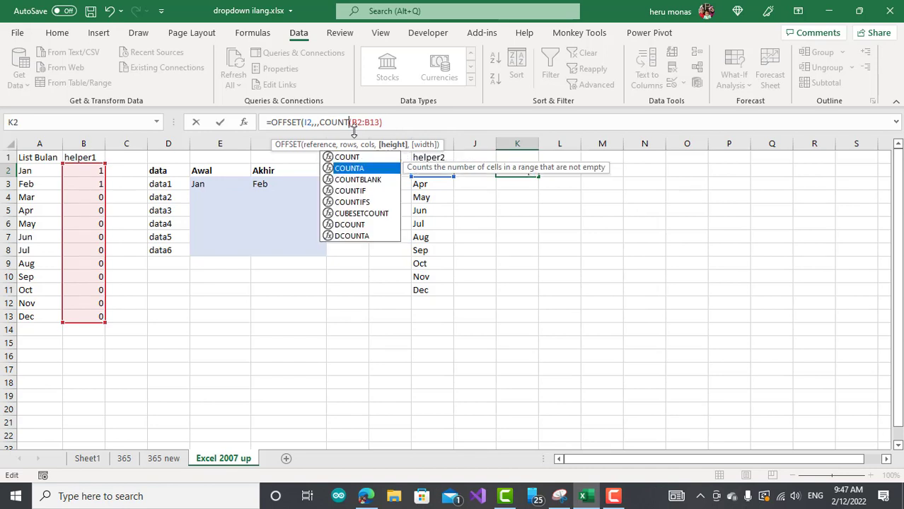
{"action": "type", "text": "IF"}
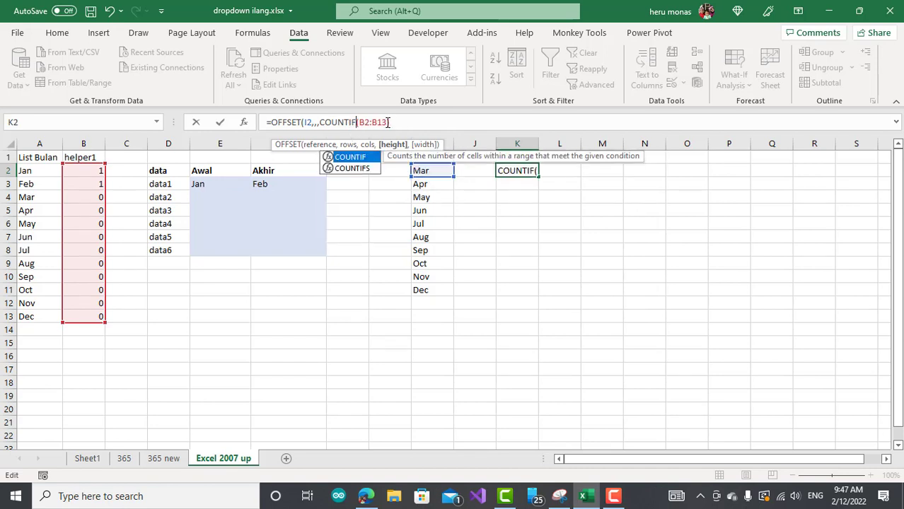
{"action": "left_click", "coordinate": [387, 123]}
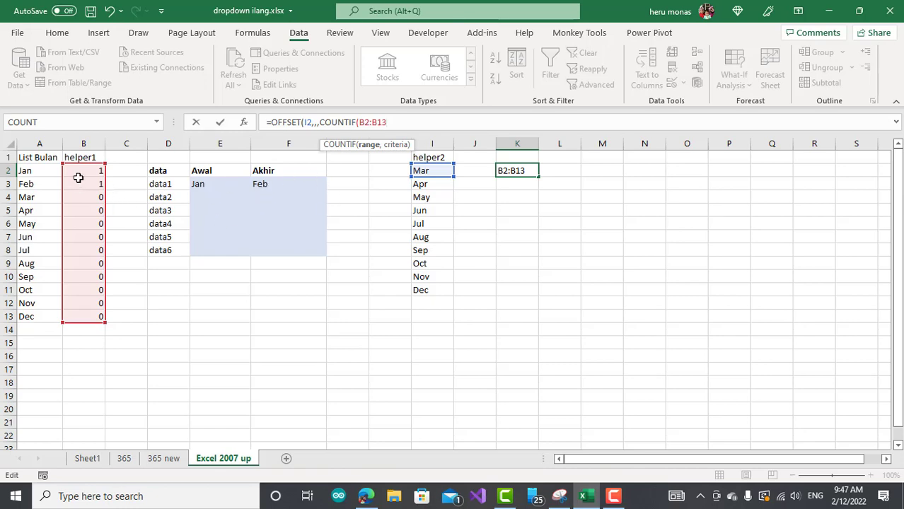
{"action": "type", "text": ",0"}
{"action": "type", "text": ")"}
{"action": "key", "text": "Return"}
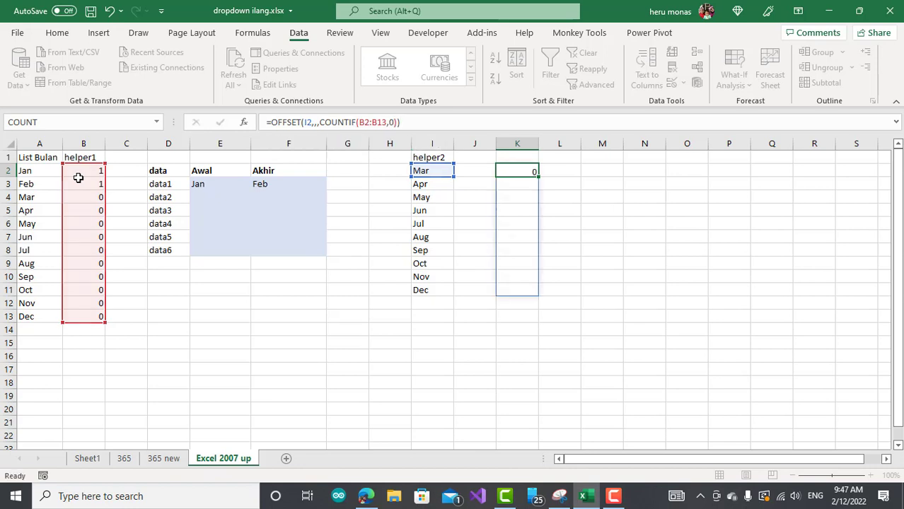
{"action": "left_click", "coordinate": [575, 314]}
{"action": "left_click", "coordinate": [568, 238]}
{"action": "left_click_drag", "start_coordinate": [516, 237], "coordinate": [522, 170]}
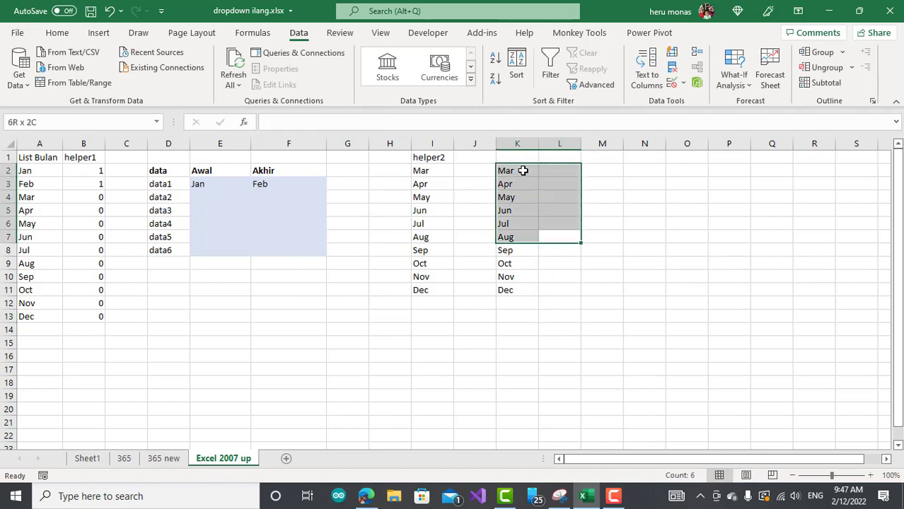
Make the B2:B13 range absolute in the K2 formula and cut the whole formula out of the cell
{"action": "left_click", "coordinate": [523, 171]}
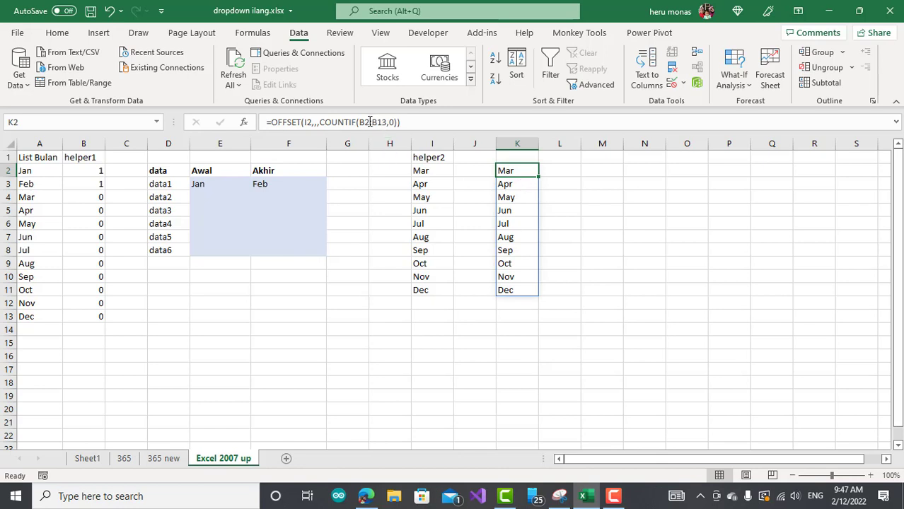
{"action": "left_click_drag", "start_coordinate": [360, 121], "coordinate": [383, 122]}
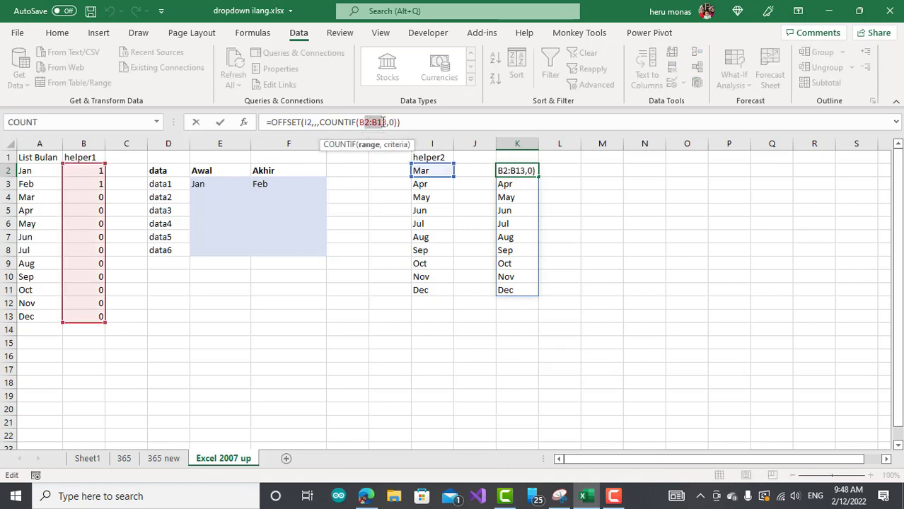
{"action": "key", "text": "F4"}
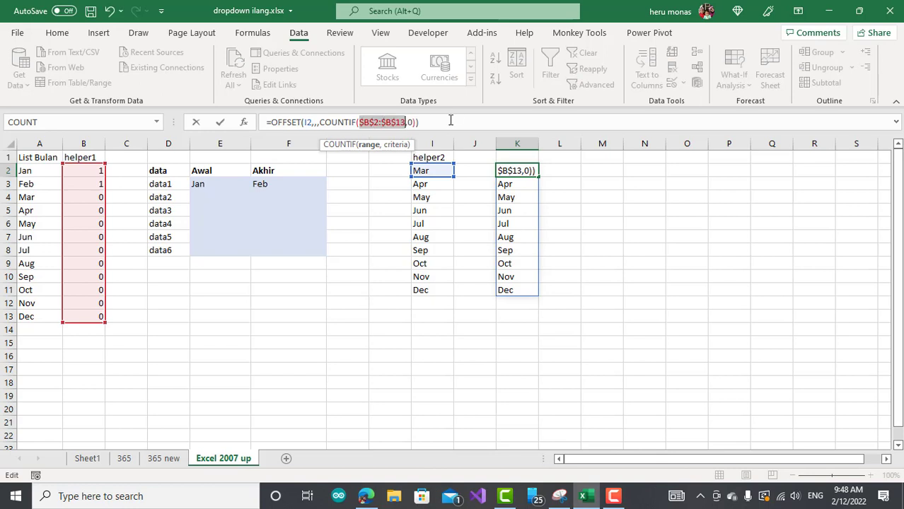
{"action": "left_click_drag", "start_coordinate": [421, 122], "coordinate": [176, 123]}
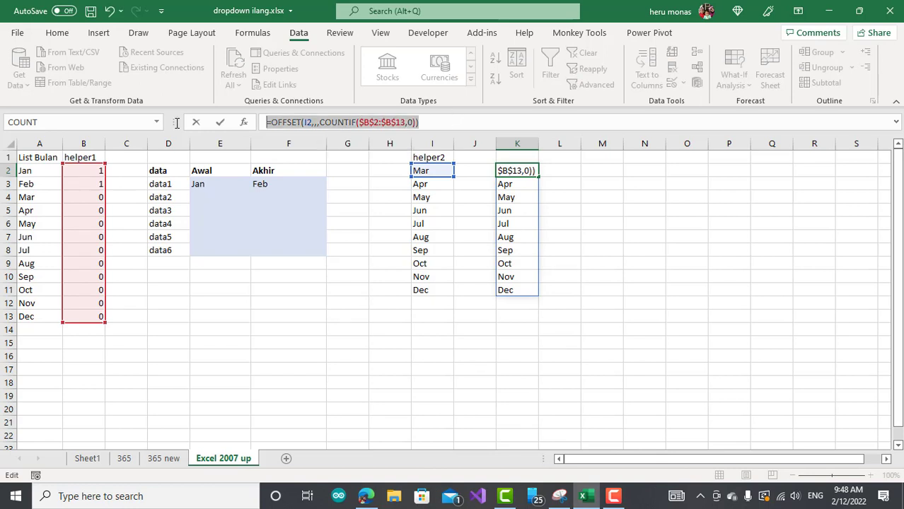
{"action": "key", "text": "ctrl+x"}
{"action": "key", "text": "Return"}
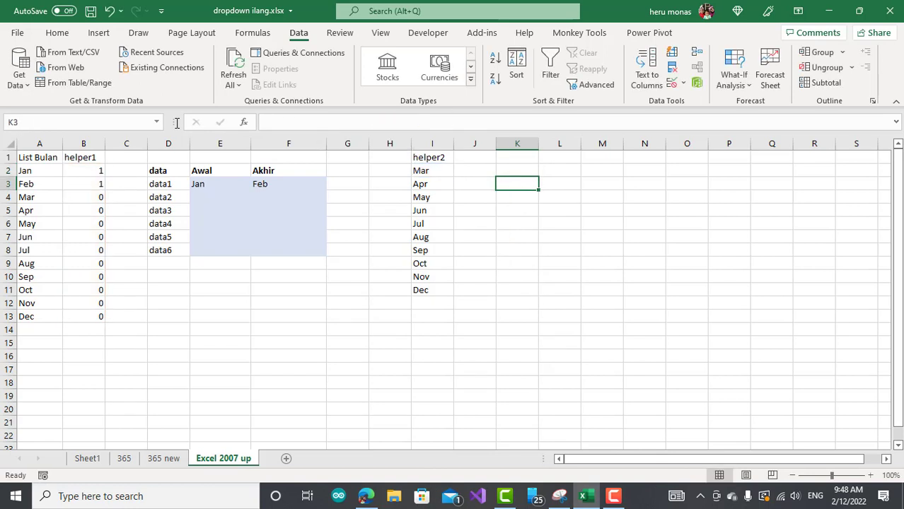
With H2 selected, define the workbook-scope name DropDownAjaib, referring to the cut formula =OFFSET(I2,,,COUNTIF($B$2:$B$13,0))
{"action": "left_click", "coordinate": [401, 173]}
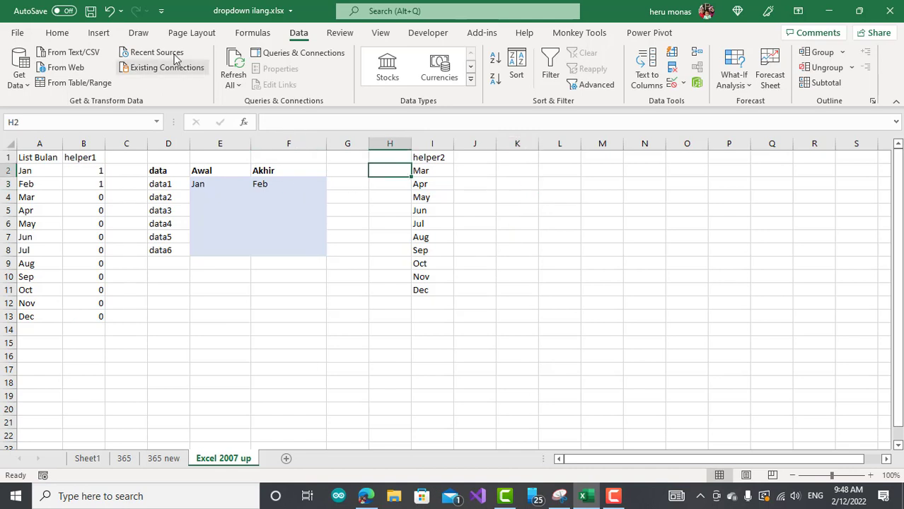
{"action": "left_click", "coordinate": [253, 32]}
{"action": "left_click", "coordinate": [403, 81]}
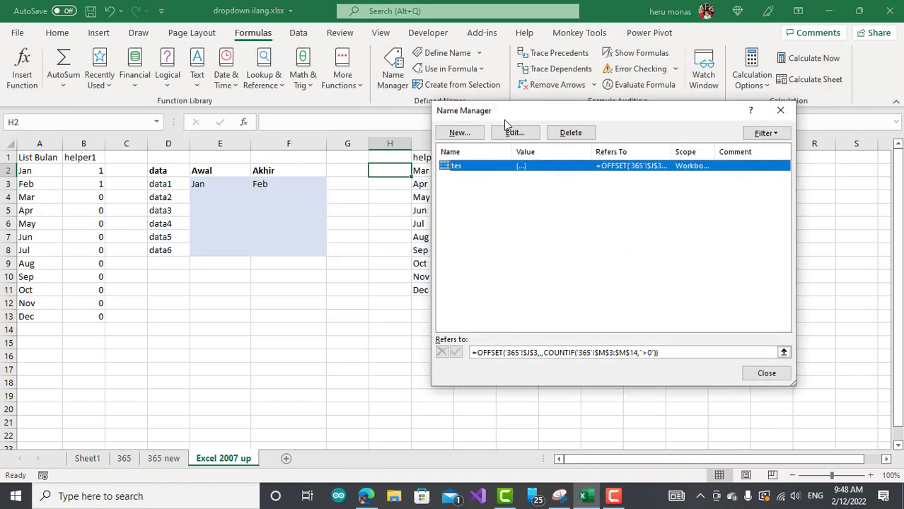
{"action": "left_click", "coordinate": [471, 137]}
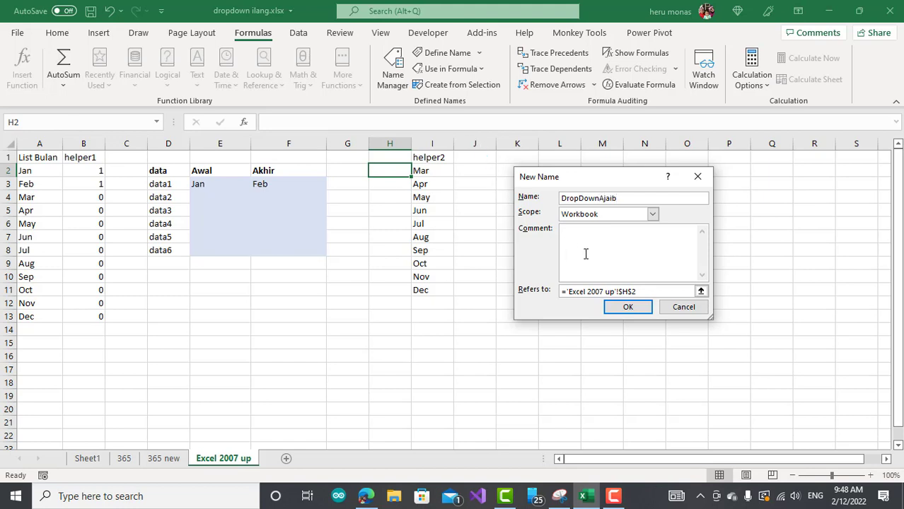
{"action": "left_click", "coordinate": [602, 293]}
{"action": "left_click_drag", "start_coordinate": [638, 292], "coordinate": [550, 291]}
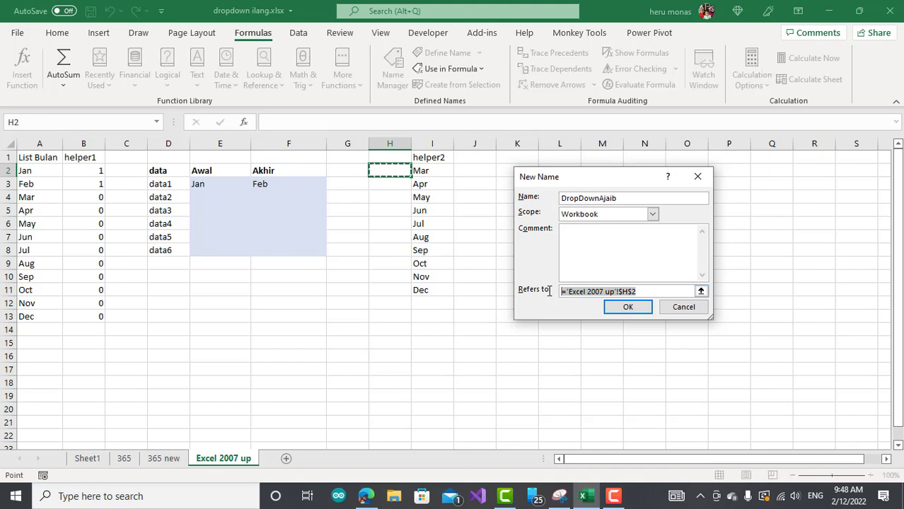
{"action": "key", "text": "ctrl+v"}
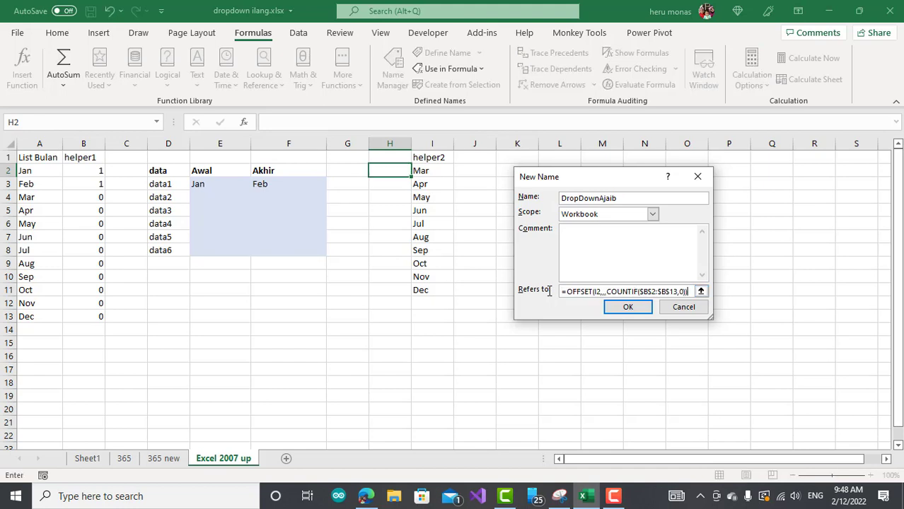
{"action": "left_click", "coordinate": [628, 308]}
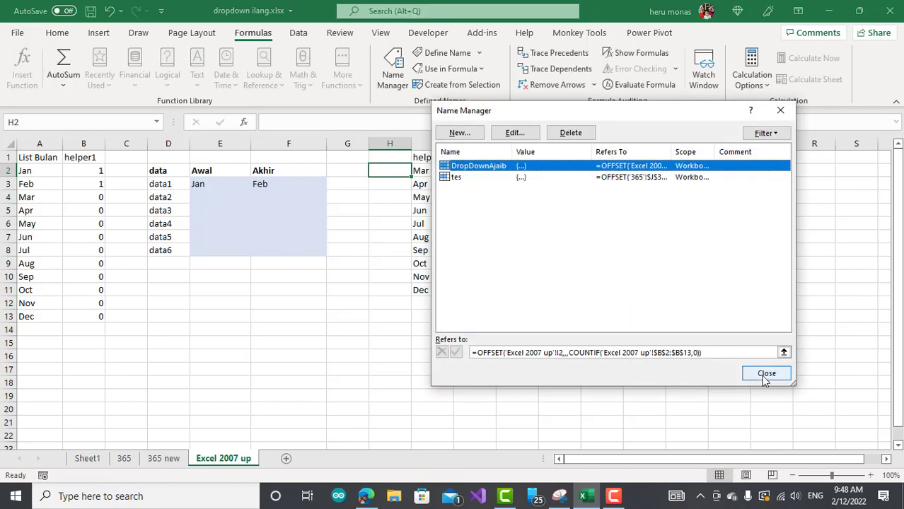
{"action": "left_click", "coordinate": [765, 376]}
{"action": "left_click", "coordinate": [490, 264]}
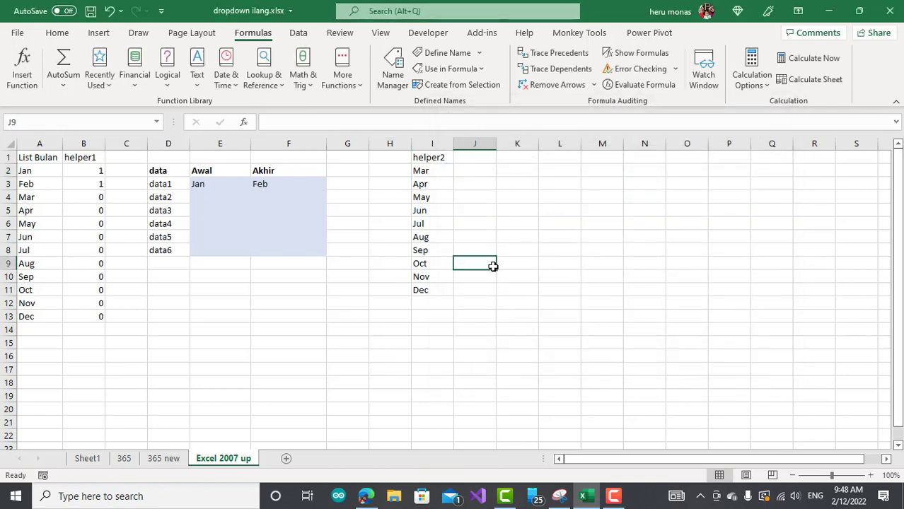
Open data validation for the Awal and Akhir cells E3:F8 and set the allowed type to List
{"action": "left_click", "coordinate": [212, 184]}
{"action": "left_click_drag", "start_coordinate": [222, 182], "coordinate": [283, 259]}
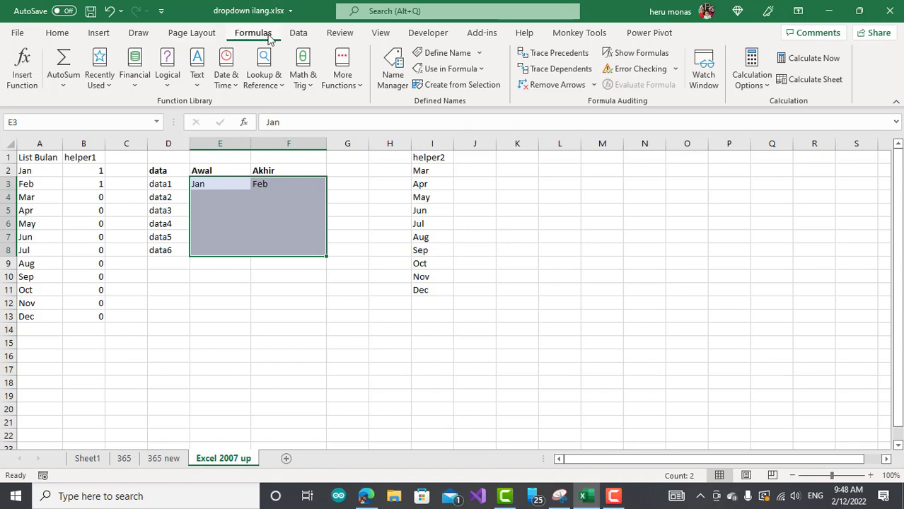
{"action": "left_click", "coordinate": [298, 33]}
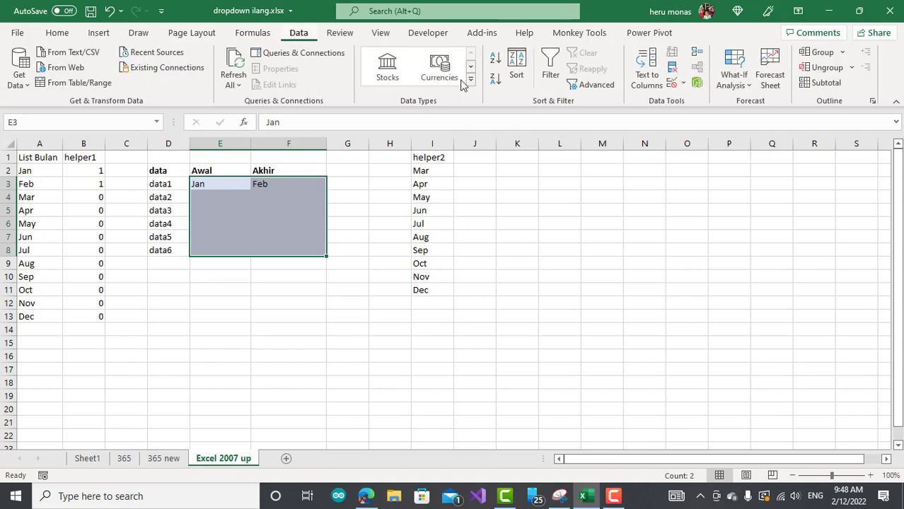
{"action": "left_click", "coordinate": [684, 86]}
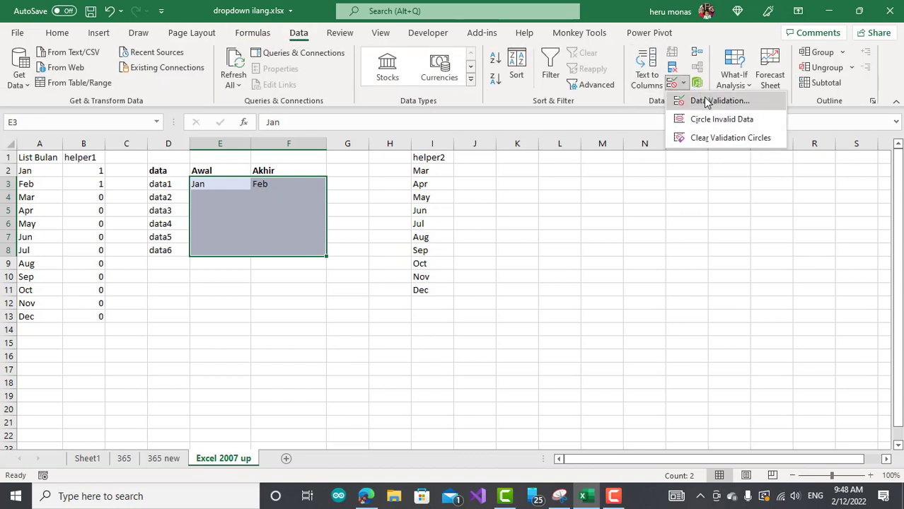
{"action": "left_click", "coordinate": [702, 99]}
{"action": "left_click", "coordinate": [596, 214]}
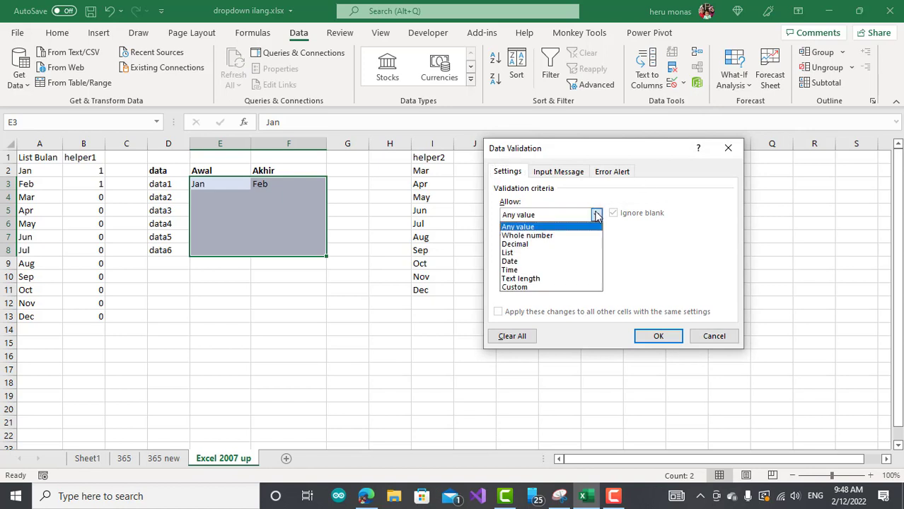
{"action": "left_click", "coordinate": [538, 253]}
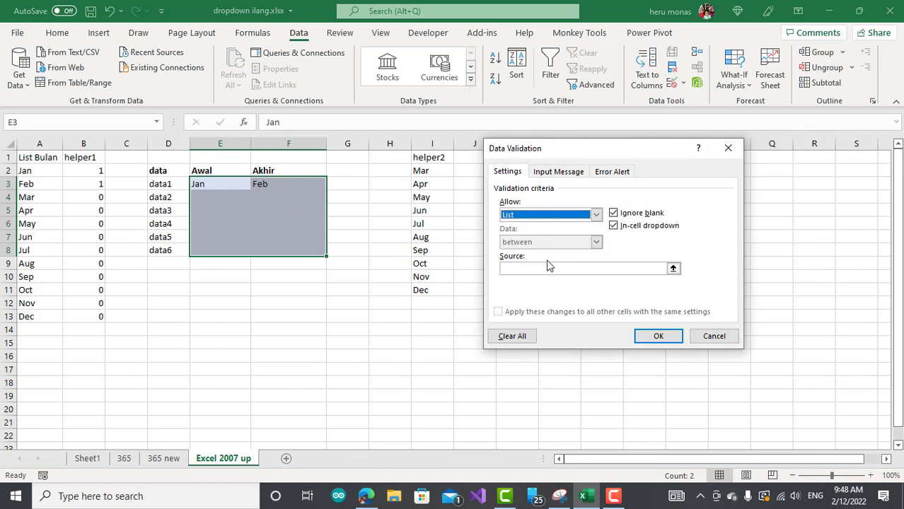
Insert the defined name DropDownAjaib as the list source and apply the validation to E3:F8
{"action": "left_click", "coordinate": [552, 268]}
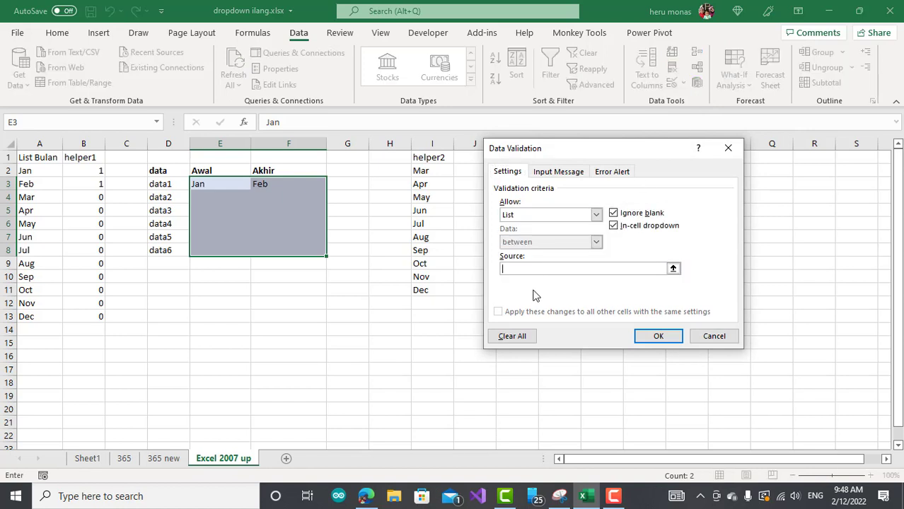
{"action": "key", "text": "XF86AudioRaiseVolume"}
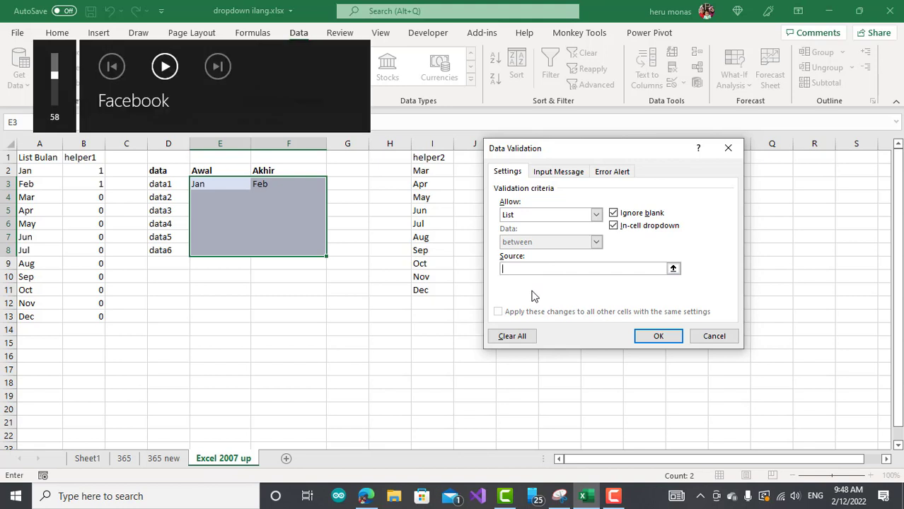
{"action": "key", "text": "F3"}
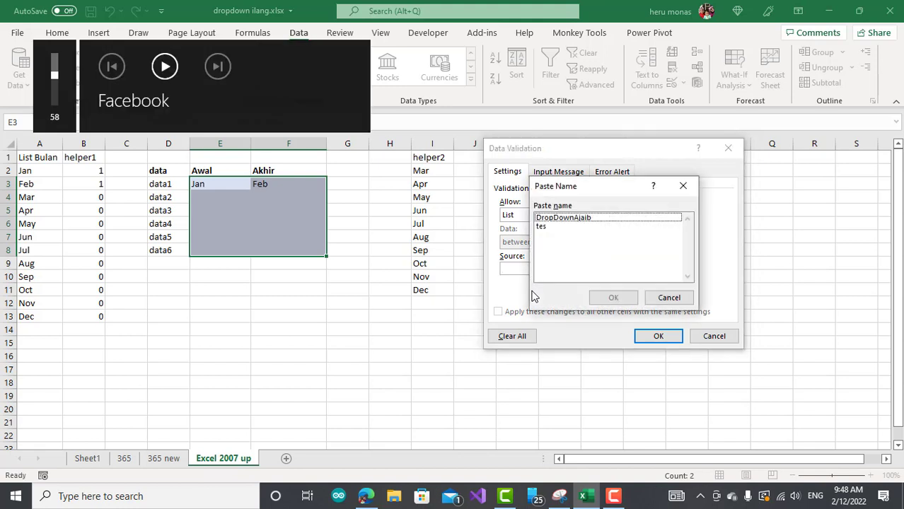
{"action": "left_click", "coordinate": [564, 220]}
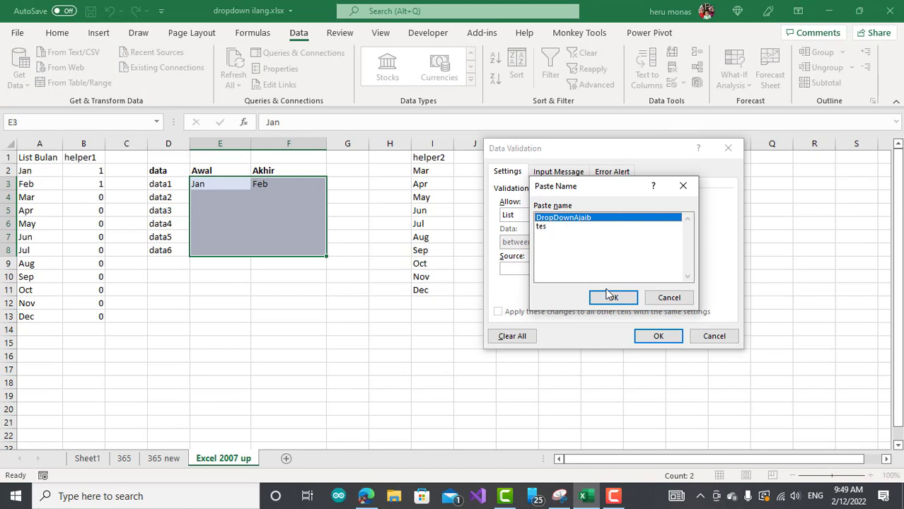
{"action": "left_click", "coordinate": [607, 298]}
{"action": "left_click", "coordinate": [658, 336]}
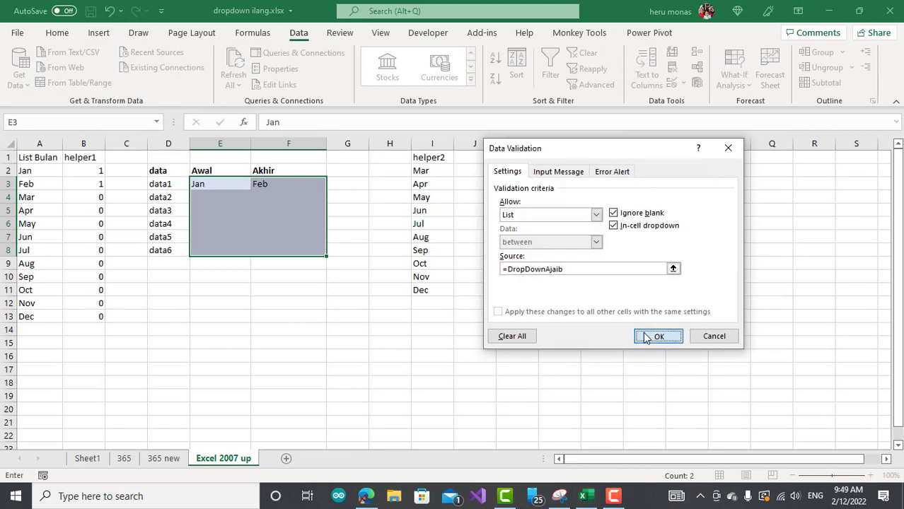
{"action": "left_click", "coordinate": [418, 330]}
{"action": "left_click", "coordinate": [270, 213]}
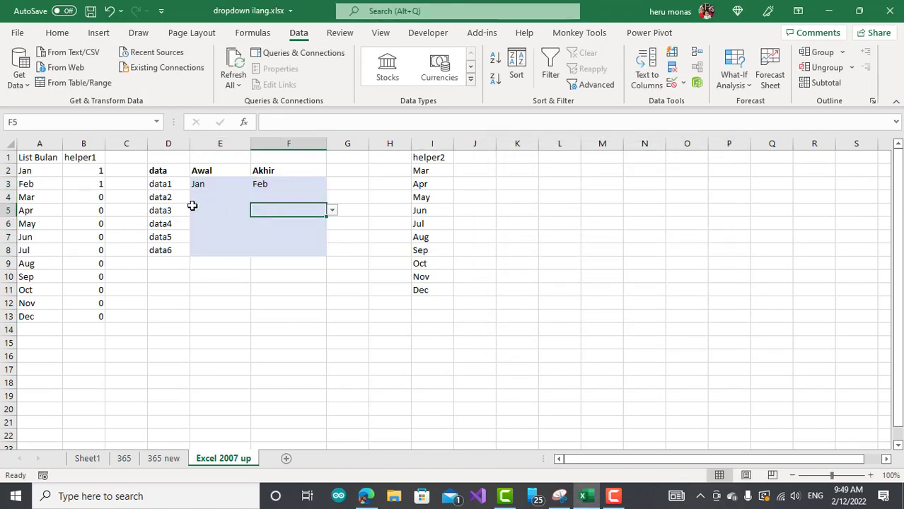
Check which months the dropdown in the data2 Awal cell E4 offers, leaving the cell empty
{"action": "left_click", "coordinate": [225, 197]}
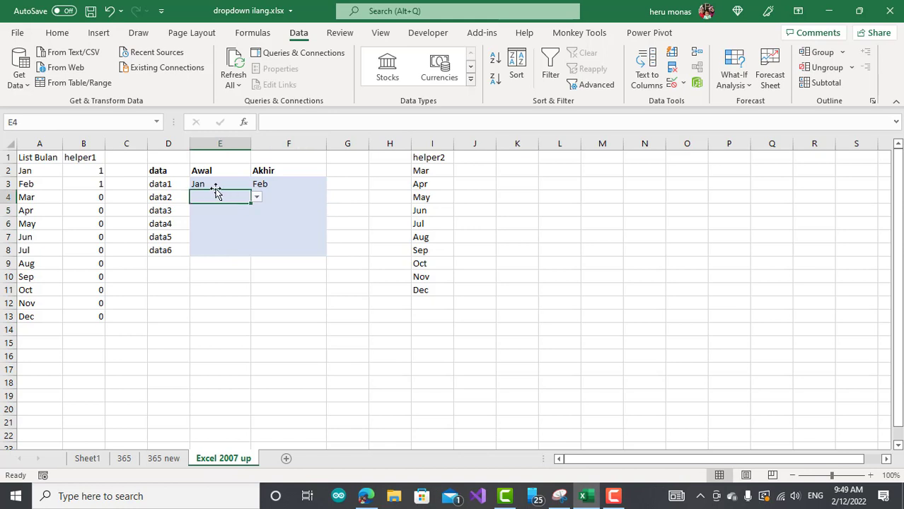
{"action": "left_click", "coordinate": [257, 198]}
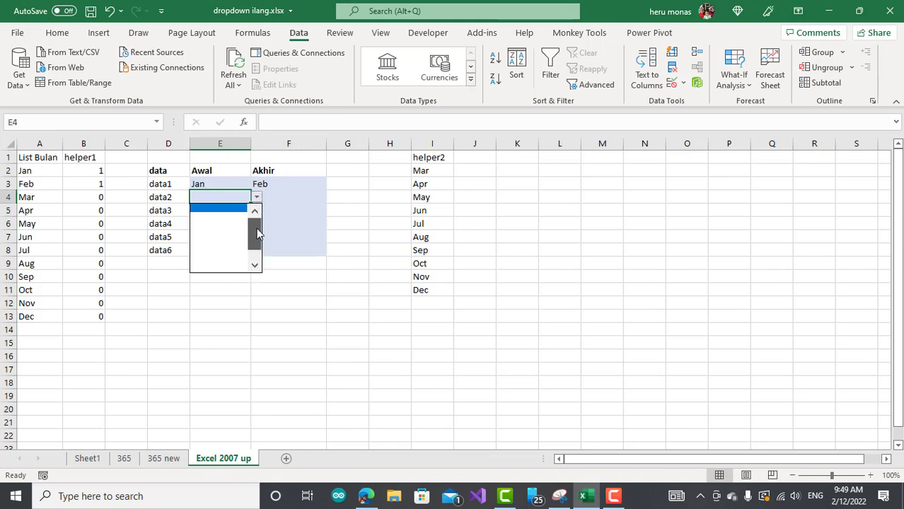
{"action": "mouse_move", "coordinate": [254, 242]}
{"action": "left_mouse_down"}
{"action": "mouse_move", "coordinate": [254, 275]}
{"action": "mouse_move", "coordinate": [255, 232]}
{"action": "left_mouse_up"}
{"action": "key", "text": "Escape"}
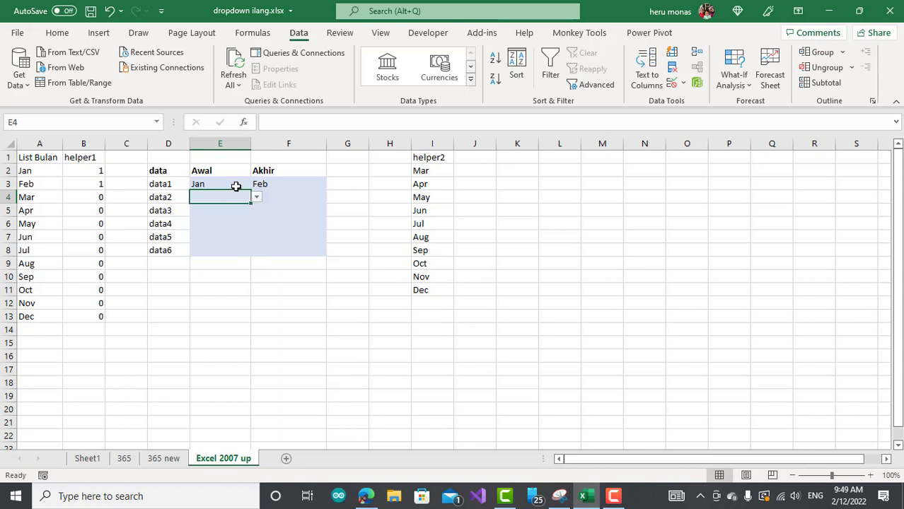
With E3 selected, set the reference of the name DropDownAjaib to =OFFSET(I2,,,COUNTIF($B$2:$B$13,0))
{"action": "left_click", "coordinate": [236, 186]}
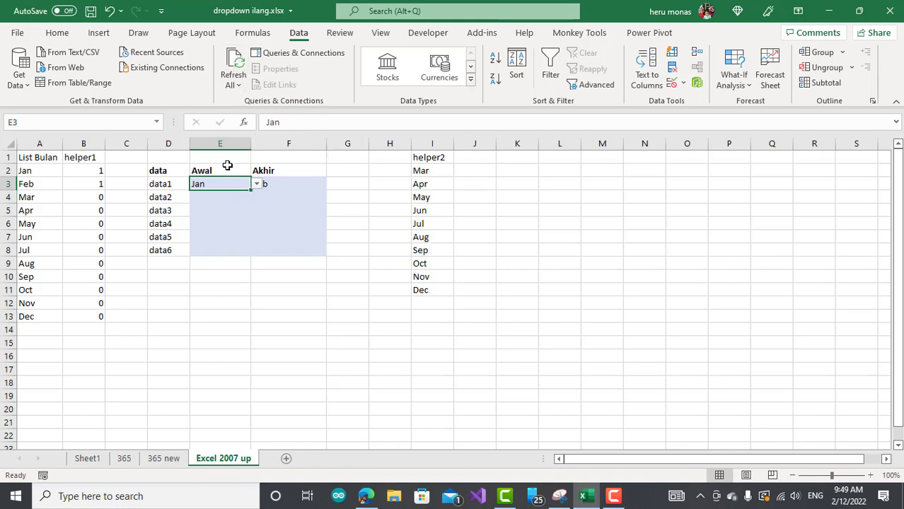
{"action": "left_click", "coordinate": [248, 33]}
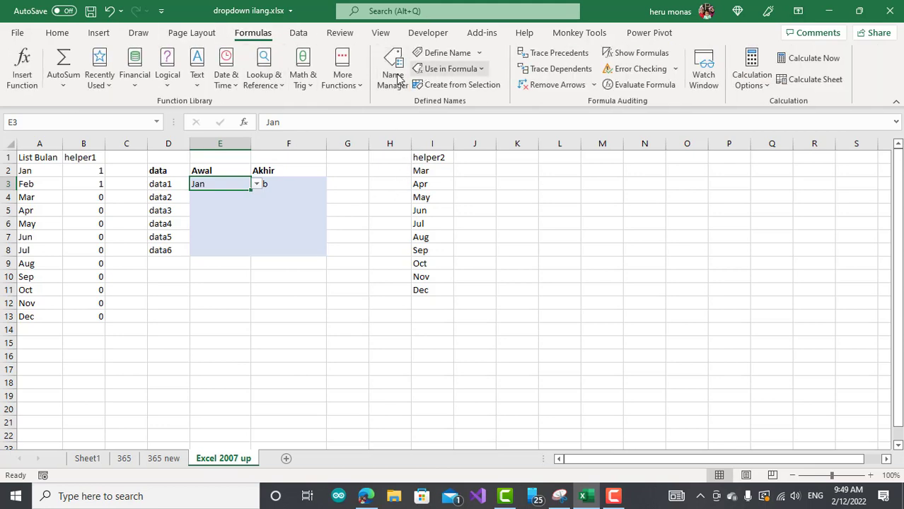
{"action": "left_click", "coordinate": [394, 77]}
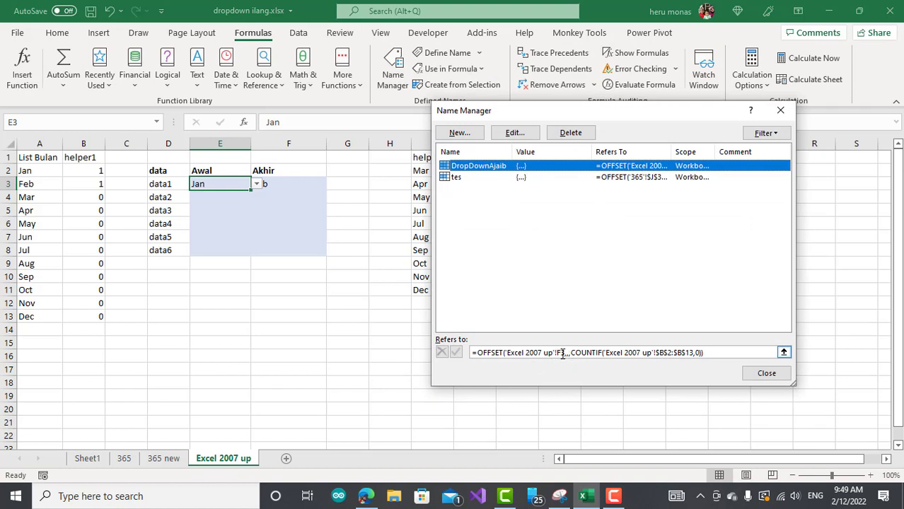
{"action": "left_click_drag", "start_coordinate": [552, 118], "coordinate": [630, 119]}
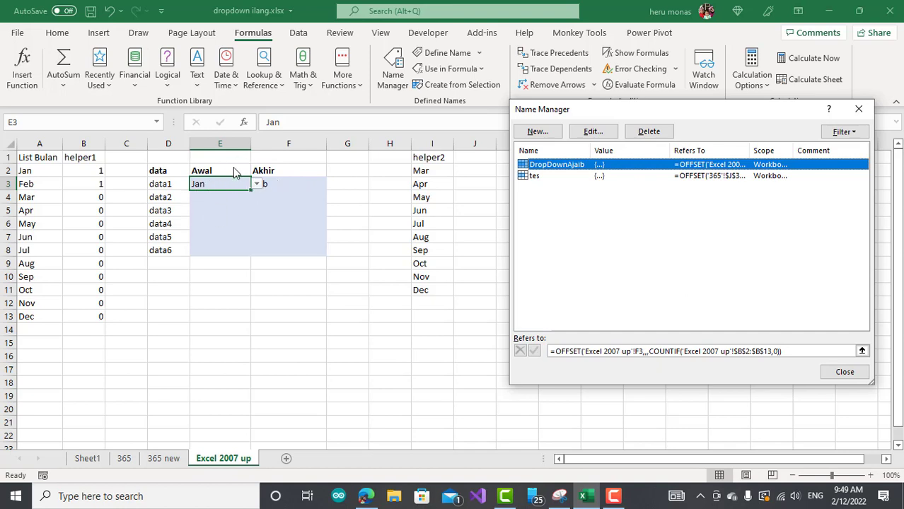
{"action": "left_click", "coordinate": [798, 352]}
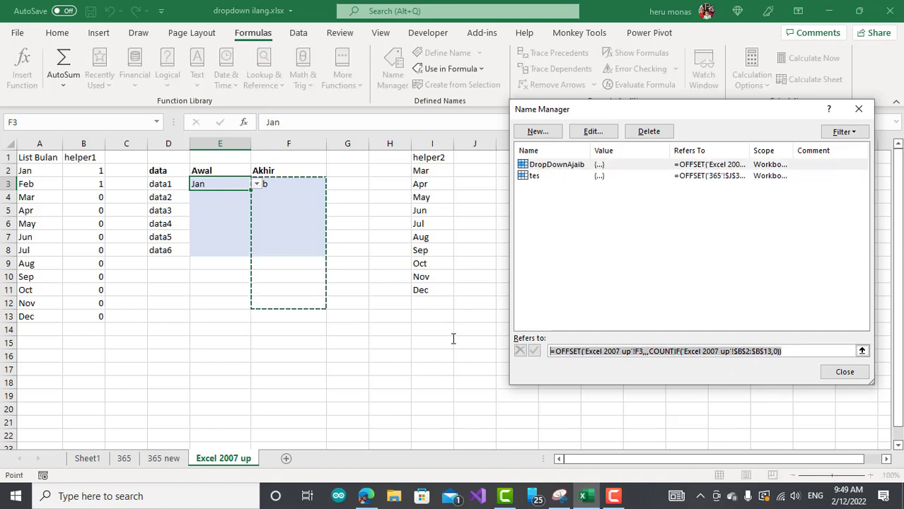
{"action": "type", "text": "=OFFSET(I2,,,COUNTIF($B$2:$B$13,0))"}
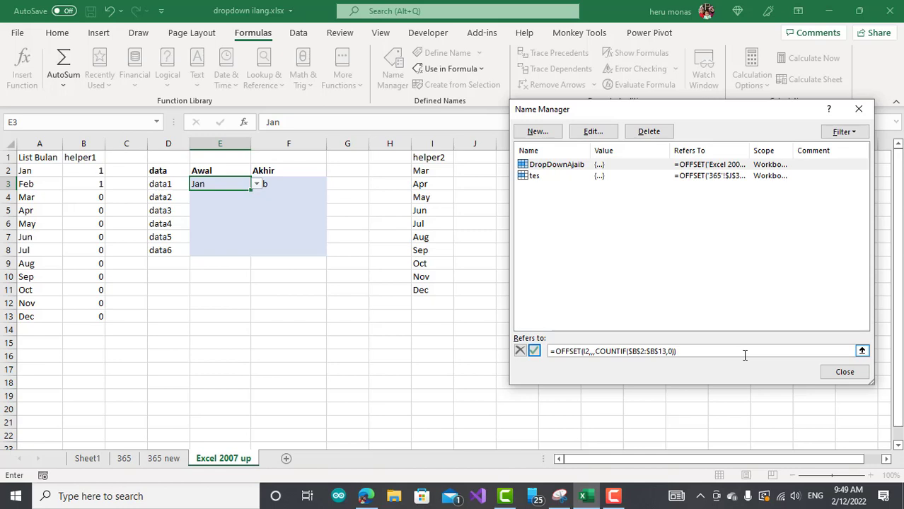
{"action": "key", "text": "Return"}
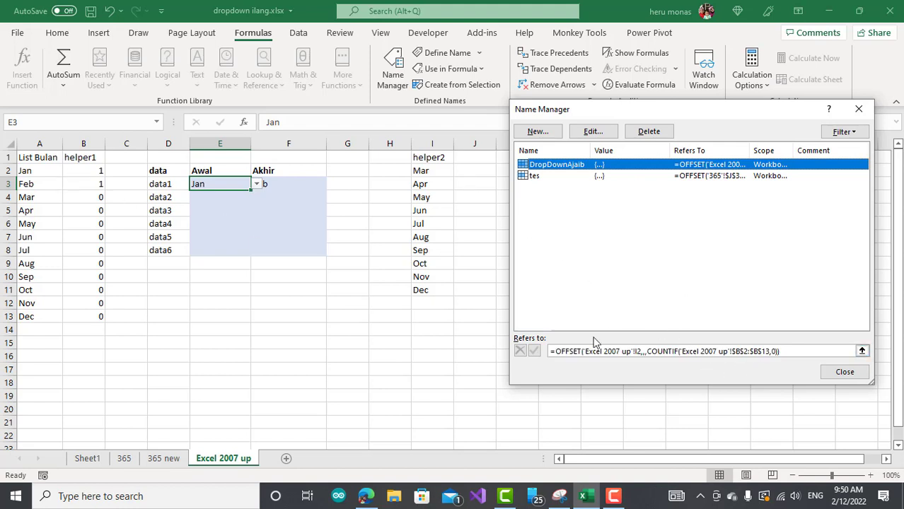
{"action": "left_click", "coordinate": [844, 374]}
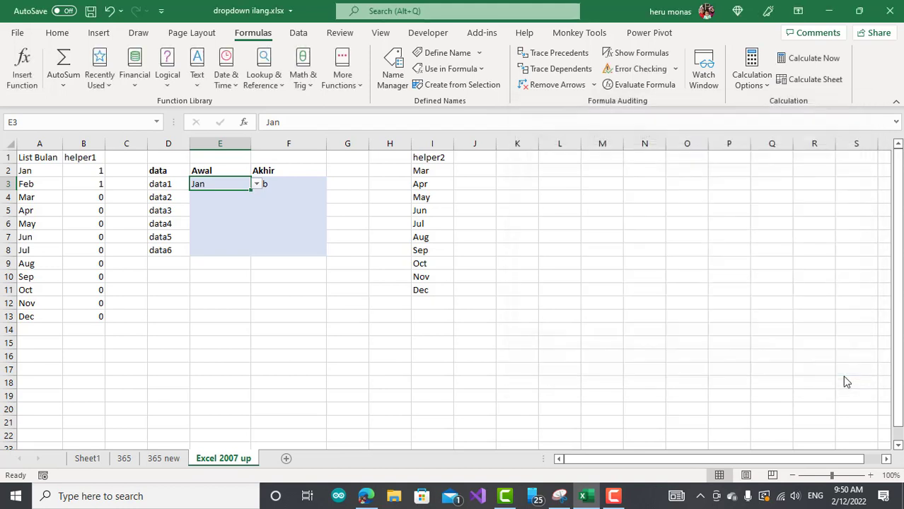
Check the dropdown lists of the data1 Awal and Akhir cells E3 and F3 without choosing a month
{"action": "left_click", "coordinate": [493, 306]}
{"action": "left_click", "coordinate": [231, 184]}
{"action": "left_click", "coordinate": [256, 184]}
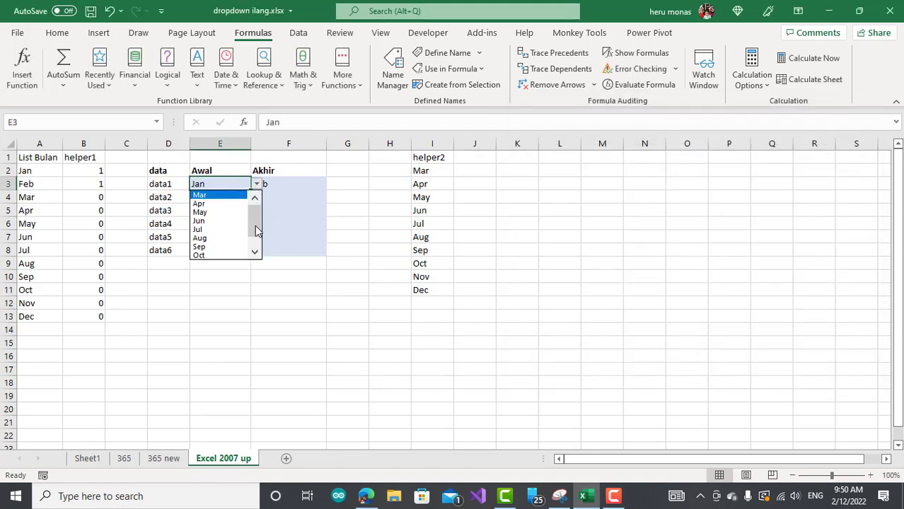
{"action": "left_click", "coordinate": [298, 185]}
{"action": "left_click", "coordinate": [297, 184]}
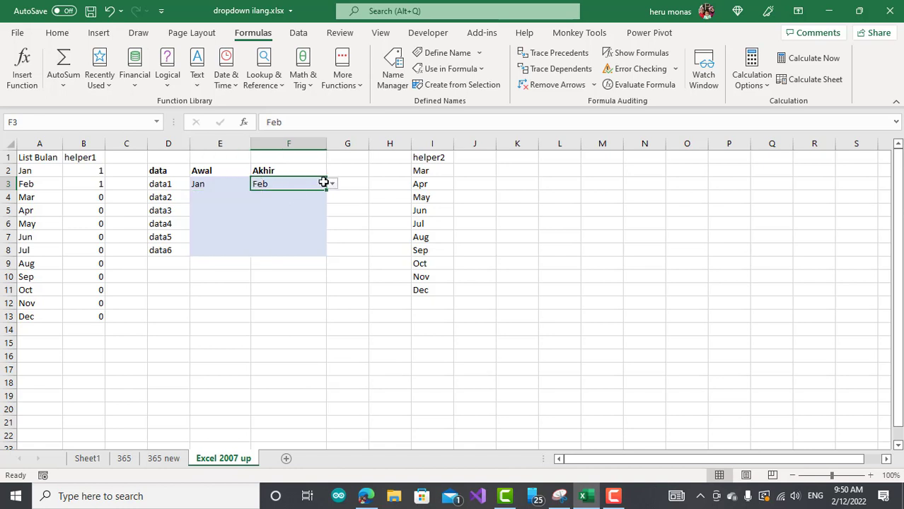
{"action": "left_click", "coordinate": [331, 185]}
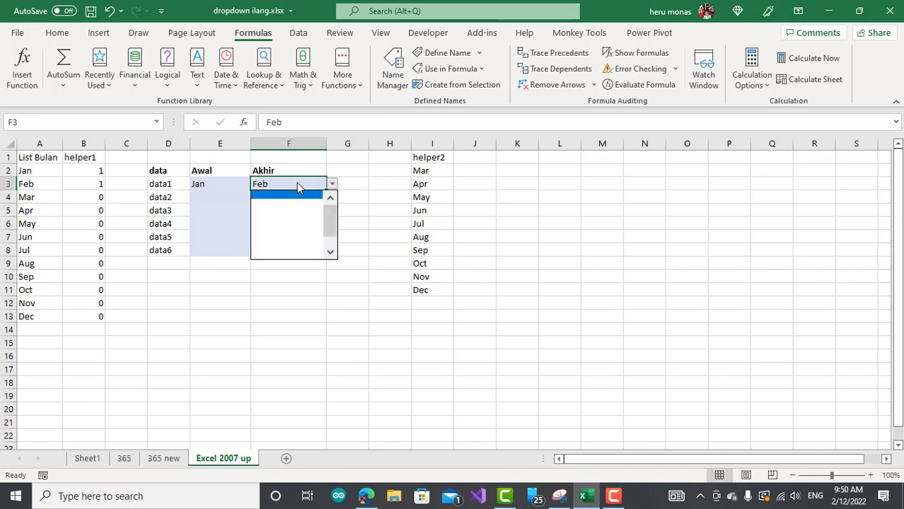
{"action": "left_click", "coordinate": [298, 184]}
{"action": "left_click_drag", "start_coordinate": [214, 183], "coordinate": [277, 247]}
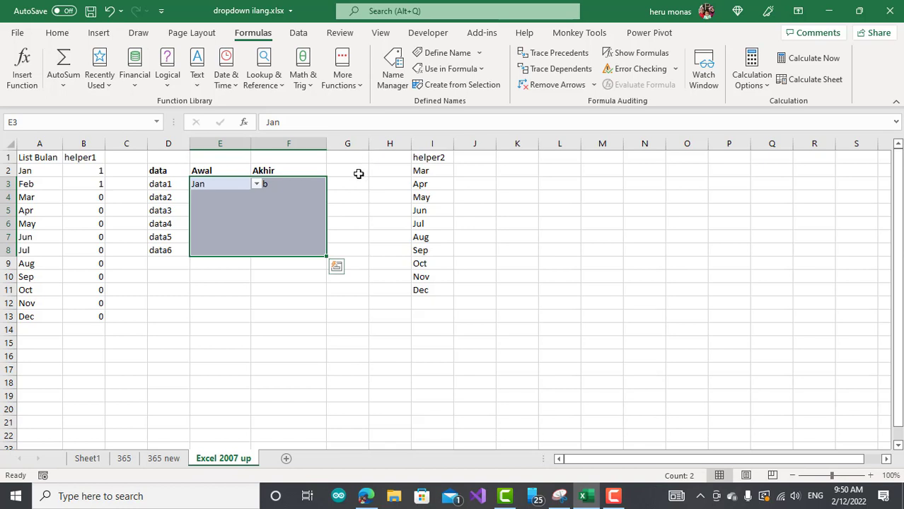
{"action": "left_click", "coordinate": [392, 71]}
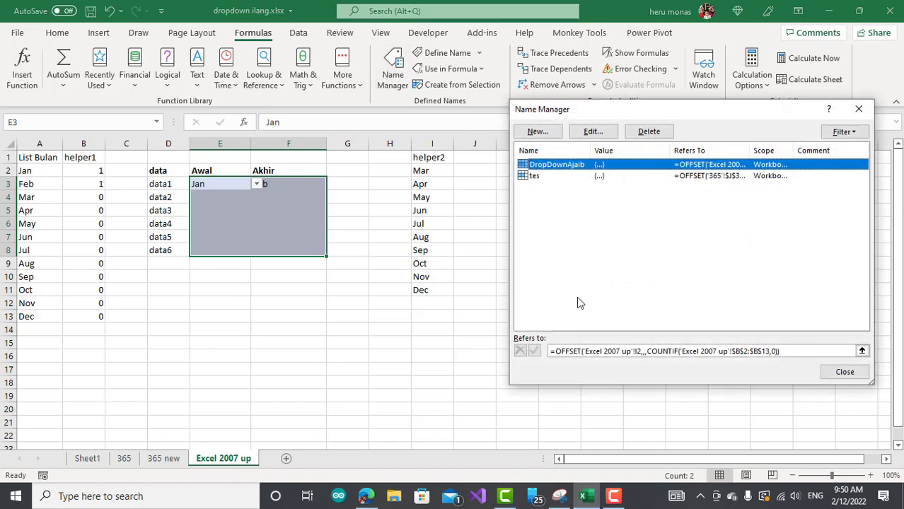
{"action": "left_click", "coordinate": [639, 351]}
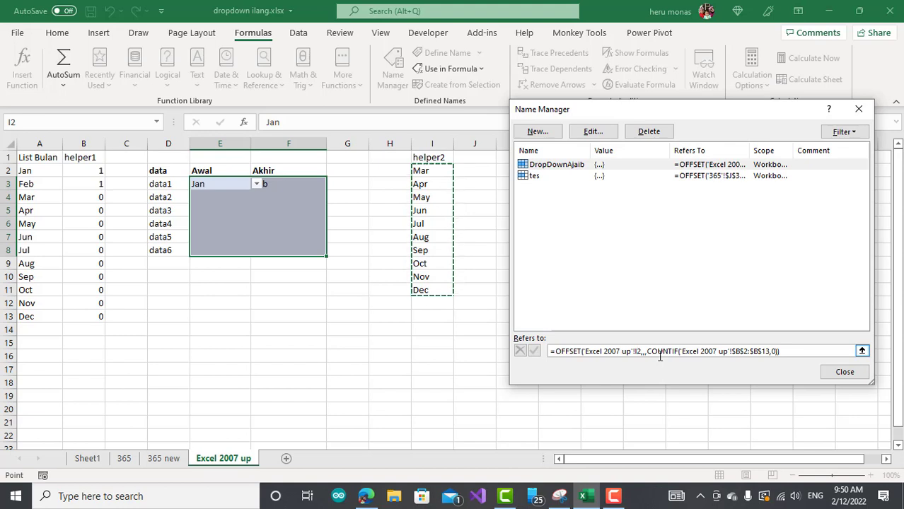
{"action": "key", "text": "F4"}
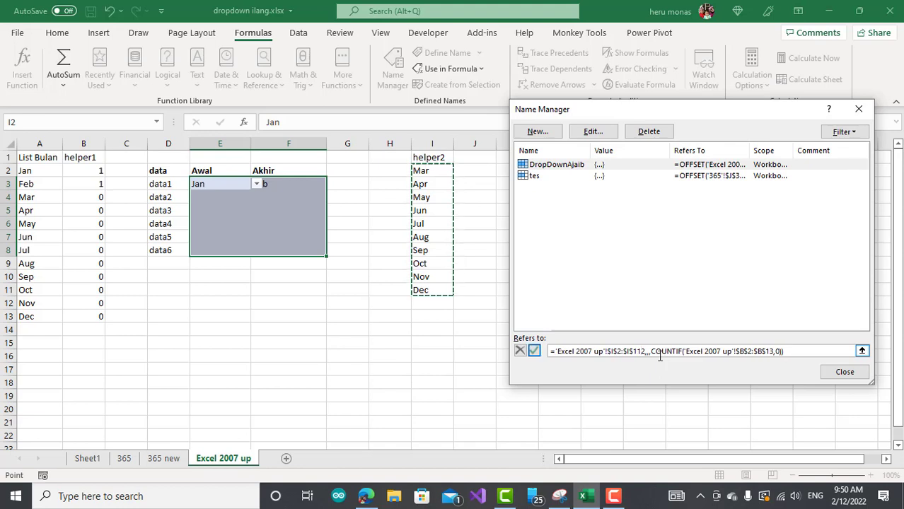
{"action": "key", "text": "BackSpace"}
{"action": "key", "text": "BackSpace"}
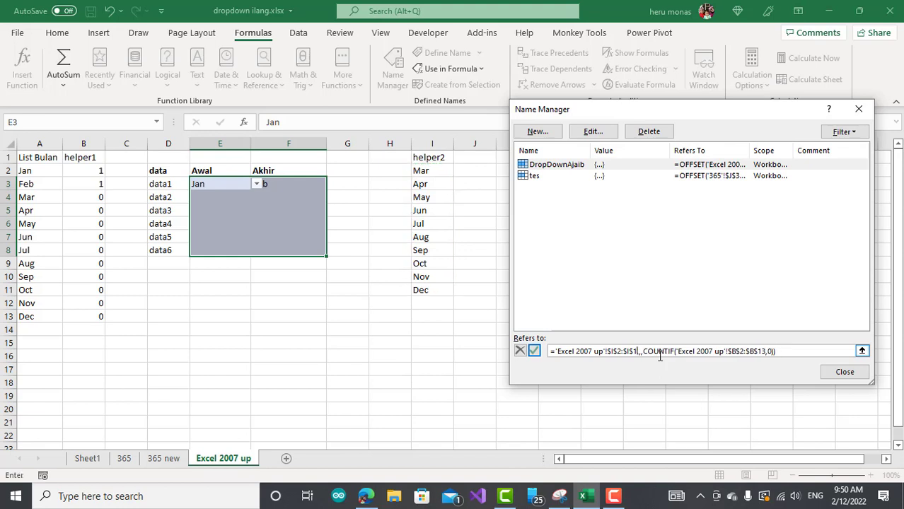
{"action": "key", "text": "BackSpace"}
{"action": "key", "text": "BackSpace"}
{"action": "key", "text": "BackSpace"}
{"action": "key", "text": "BackSpace"}
{"action": "key", "text": "BackSpace"}
{"action": "key", "text": "BackSpace"}
{"action": "key", "text": "BackSpace"}
{"action": "key", "text": "BackSpace"}
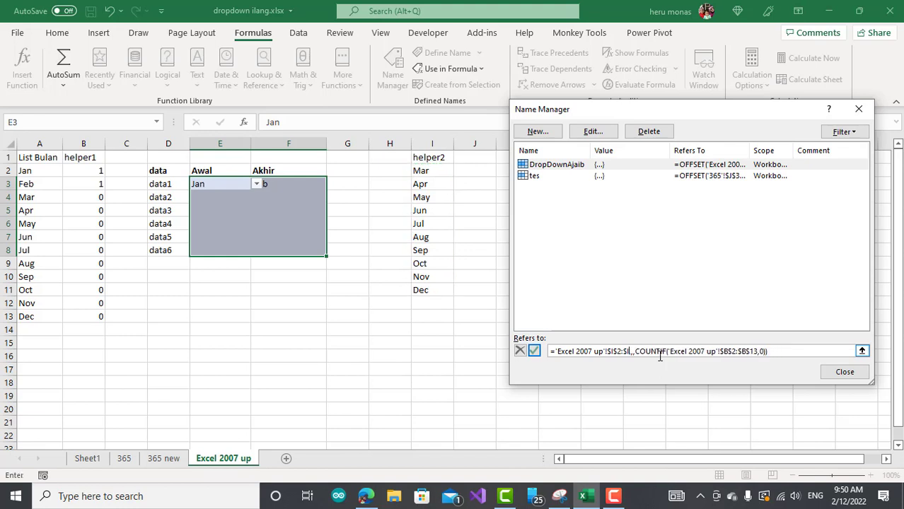
{"action": "key", "text": "BackSpace"}
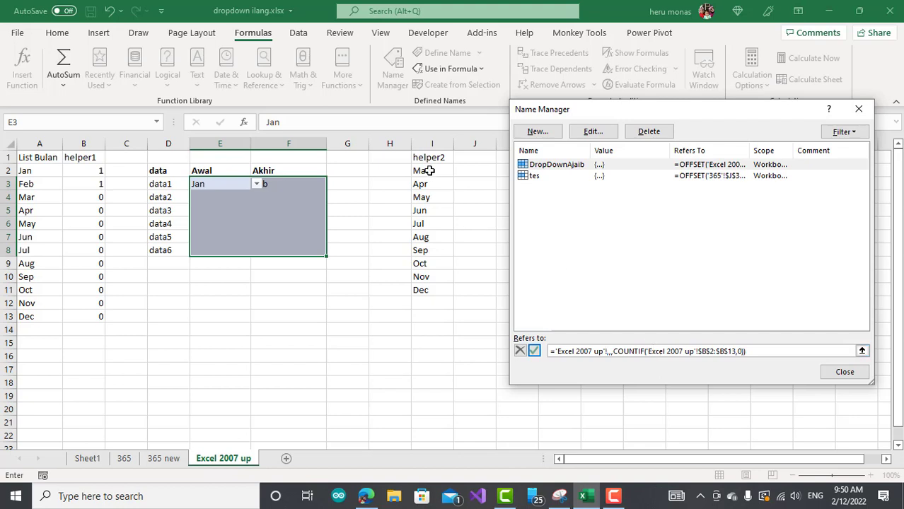
{"action": "left_click", "coordinate": [429, 171]}
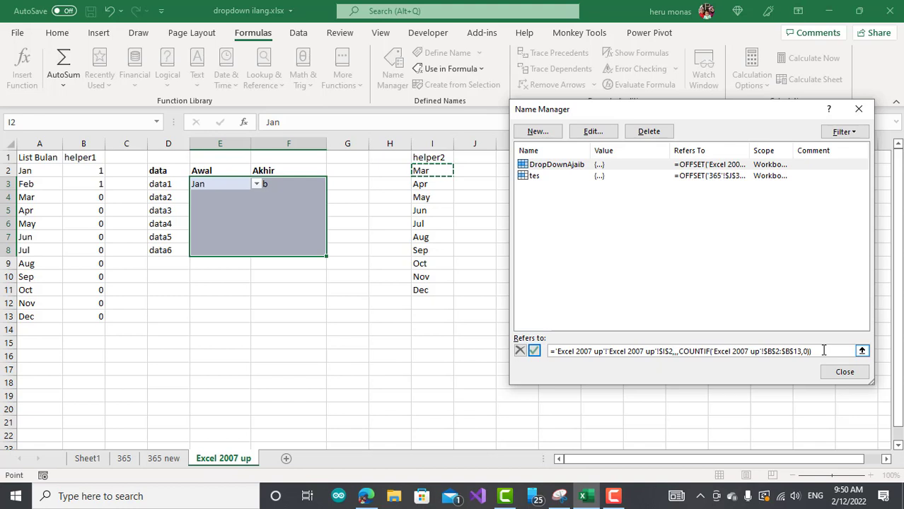
{"action": "left_click_drag", "start_coordinate": [824, 351], "coordinate": [480, 352]}
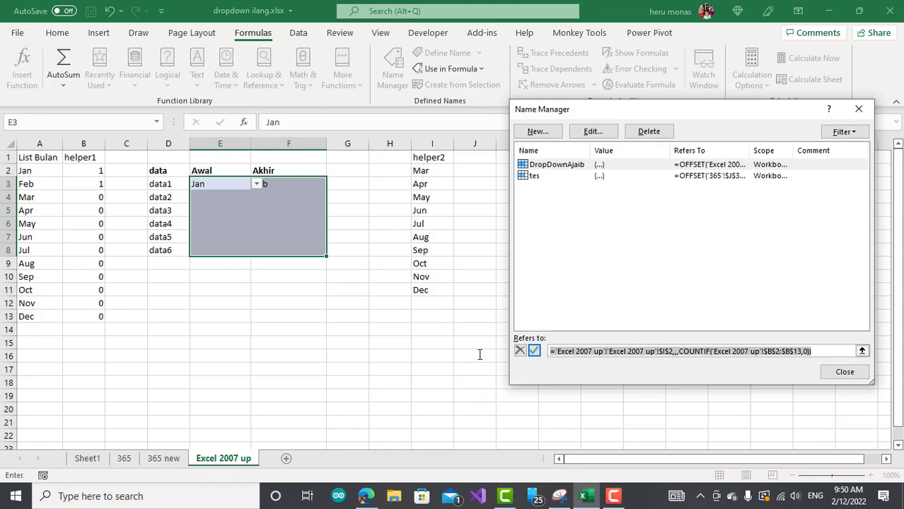
{"action": "key", "text": "Escape"}
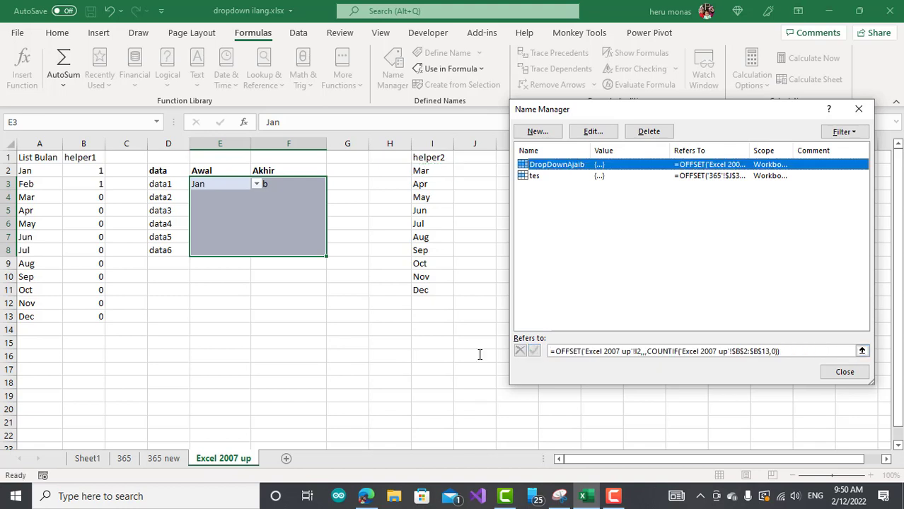
{"action": "left_click", "coordinate": [834, 377]}
Paste the OFFSET formula into K2, make its I2 reference absolute as $I$2, and cut the whole formula out of the cell
{"action": "left_click", "coordinate": [509, 235]}
{"action": "left_click", "coordinate": [520, 171]}
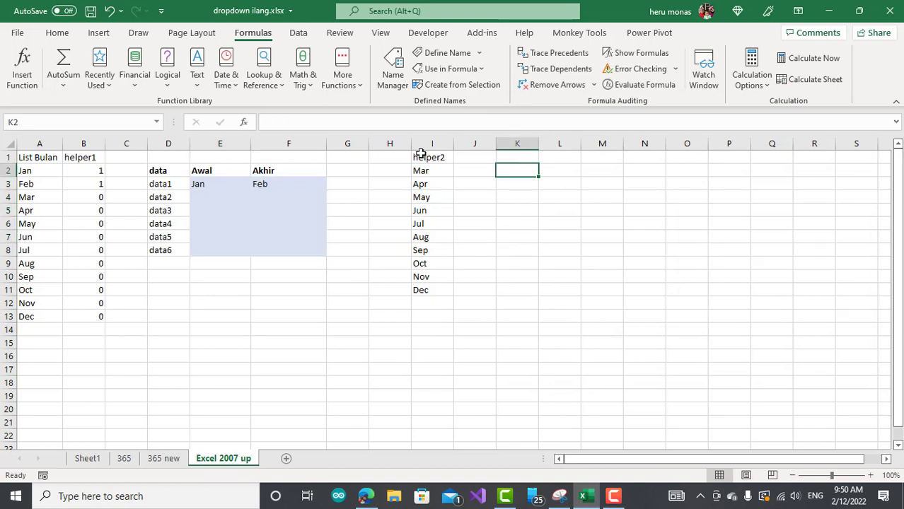
{"action": "left_click", "coordinate": [347, 121]}
{"action": "key", "text": "ctrl+v"}
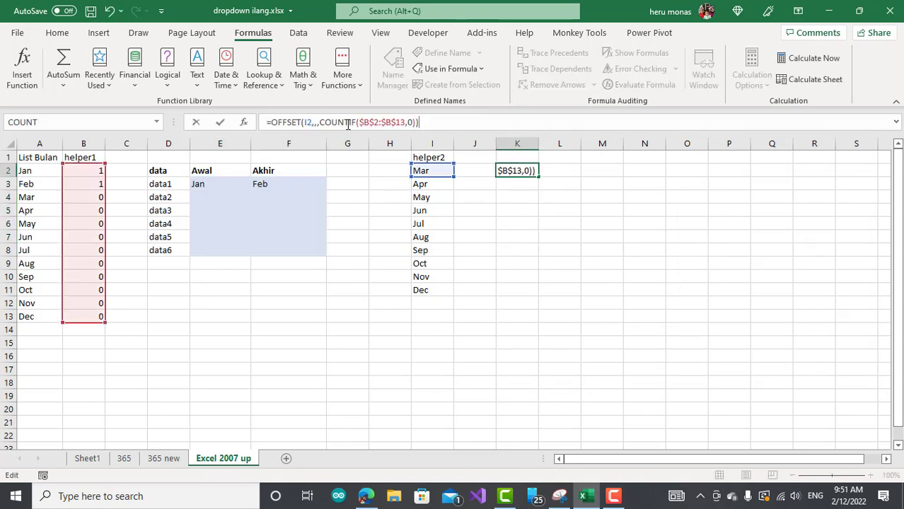
{"action": "left_click", "coordinate": [307, 121]}
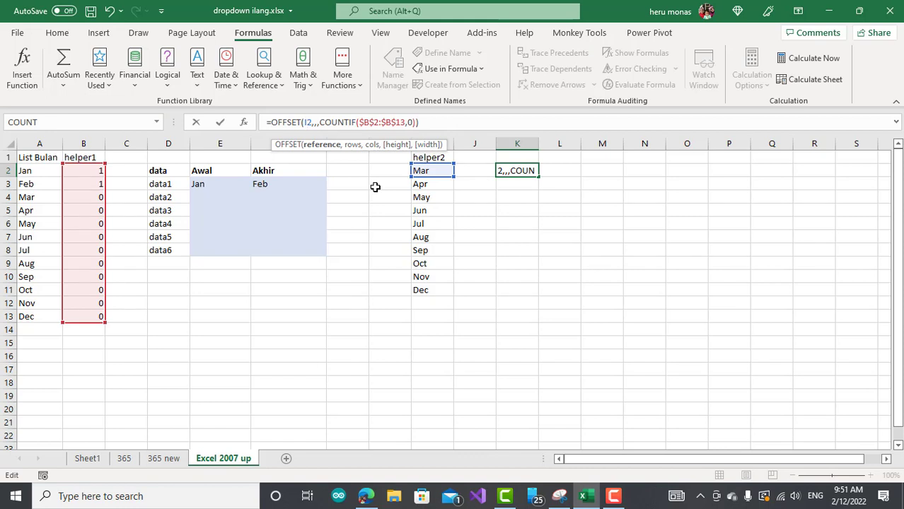
{"action": "key", "text": "F4"}
{"action": "left_click", "coordinate": [455, 126]}
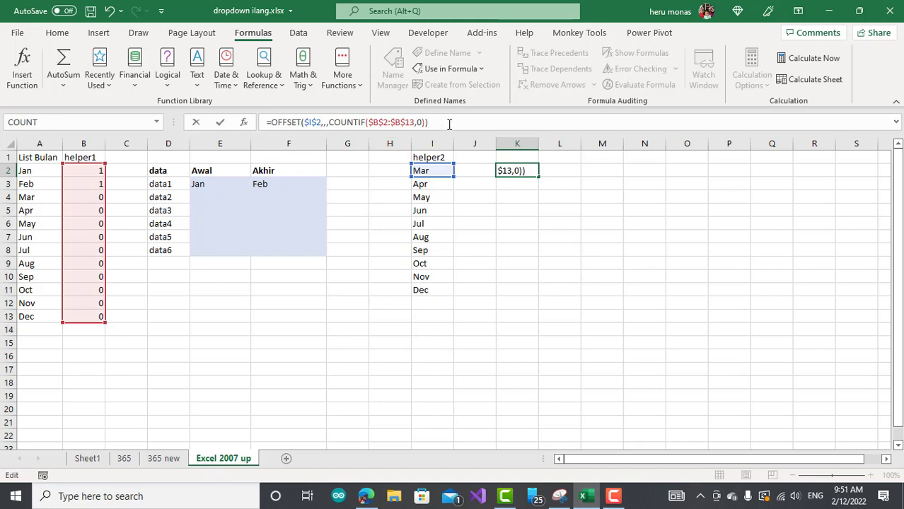
{"action": "left_click_drag", "start_coordinate": [449, 124], "coordinate": [198, 126]}
{"action": "key", "text": "BackSpace"}
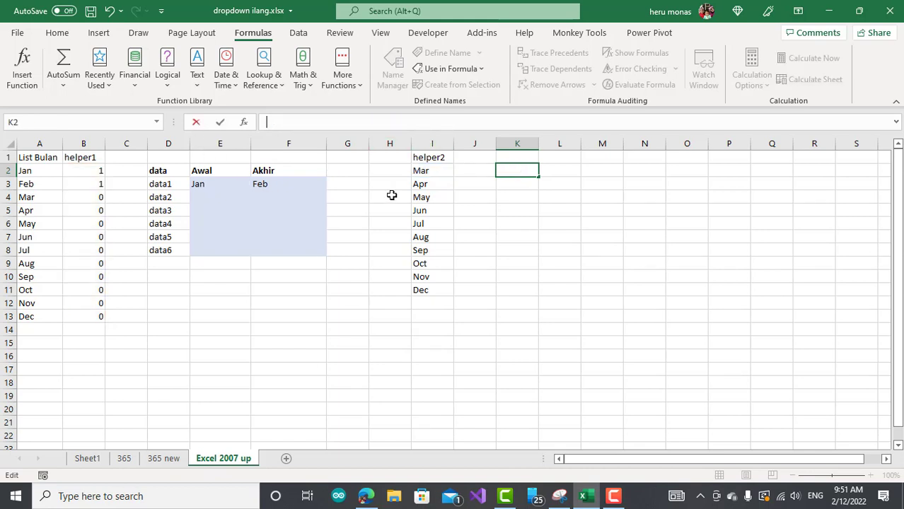
{"action": "left_click", "coordinate": [482, 274]}
Replace the reference of the name DropDownAjaib with =OFFSET($I$2,,,COUNTIF($B$2:$B$13,0)) and save the change
{"action": "left_click", "coordinate": [392, 73]}
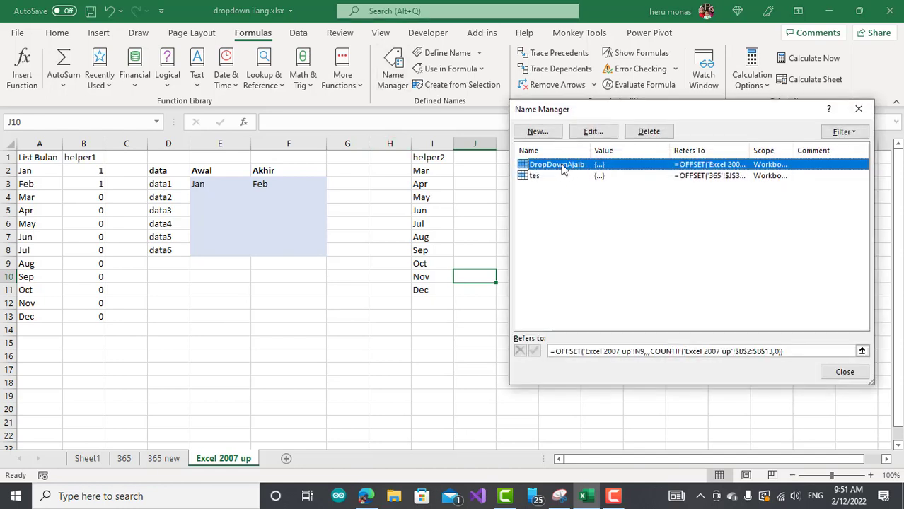
{"action": "left_click", "coordinate": [794, 350]}
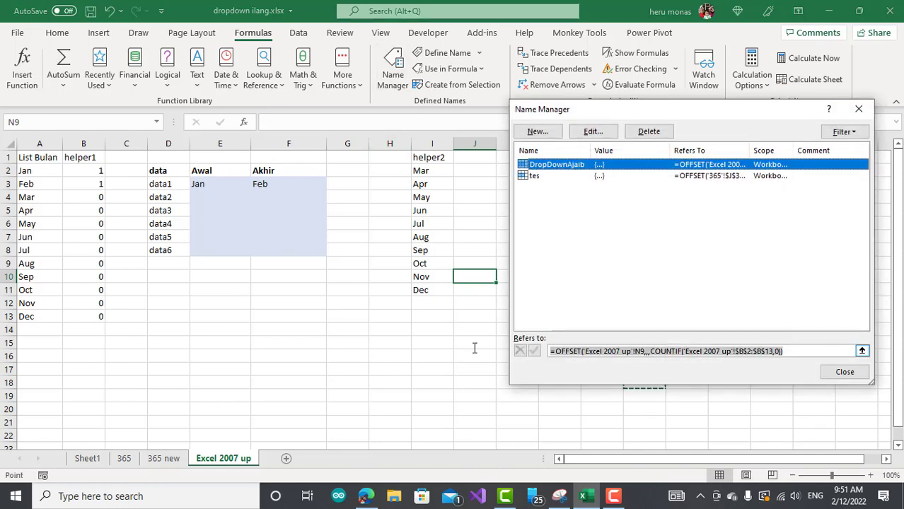
{"action": "key", "text": "ctrl+v"}
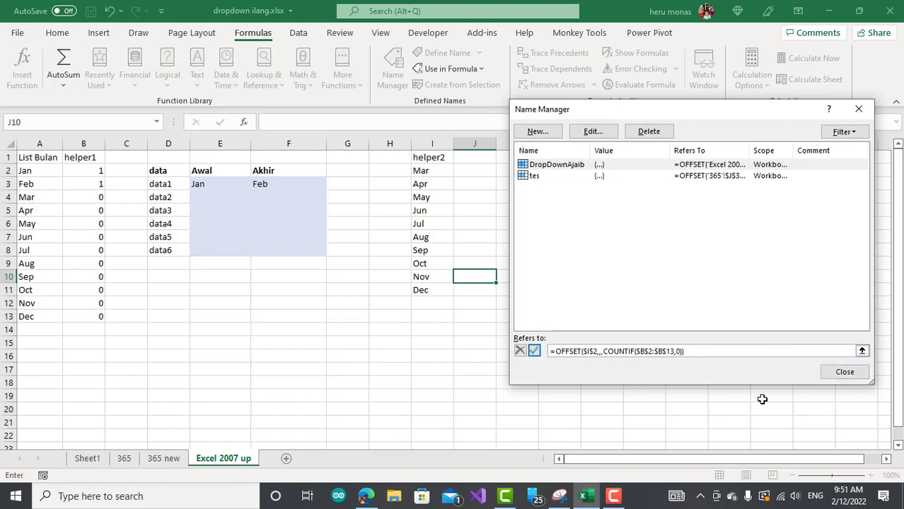
{"action": "left_click", "coordinate": [850, 378]}
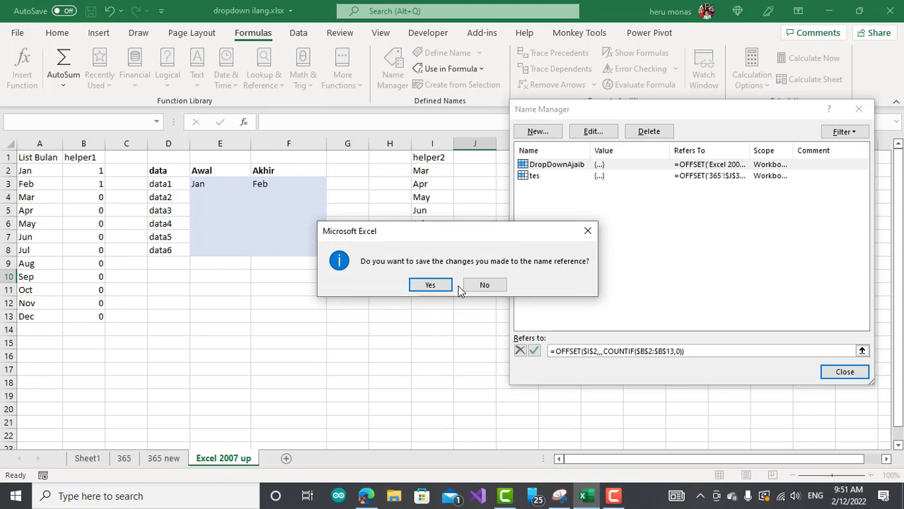
{"action": "left_click", "coordinate": [430, 285]}
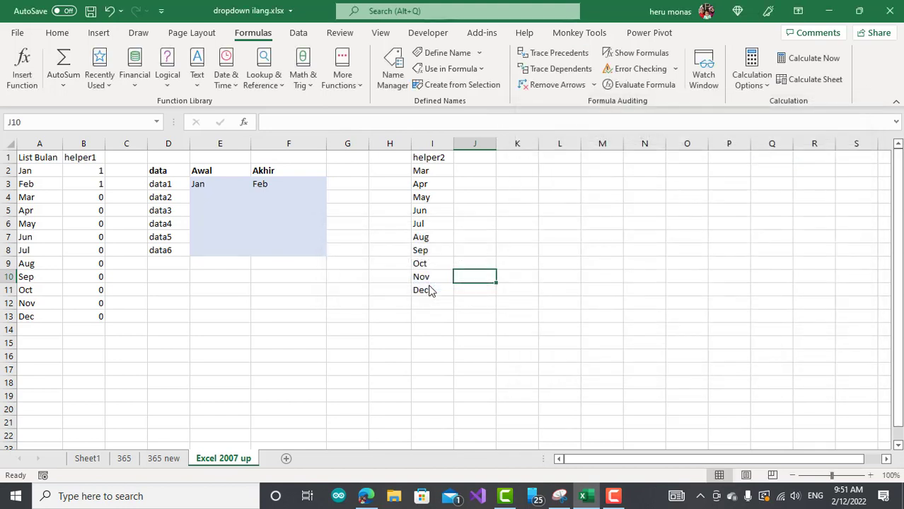
Choose Oct from the dropdown list of the data1 Awal cell E3
{"action": "left_click", "coordinate": [320, 278]}
{"action": "left_click", "coordinate": [224, 186]}
{"action": "left_click", "coordinate": [256, 184]}
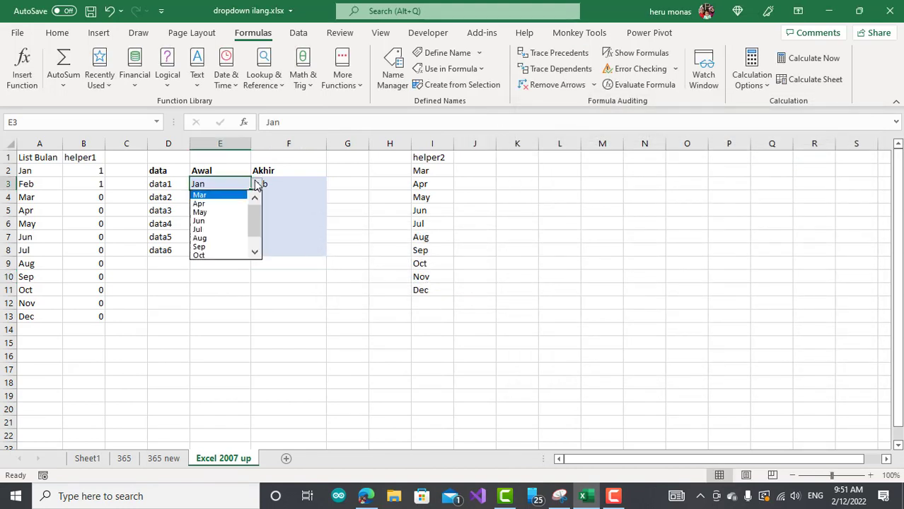
{"action": "left_click_drag", "start_coordinate": [254, 220], "coordinate": [254, 237]}
{"action": "left_click", "coordinate": [228, 238]}
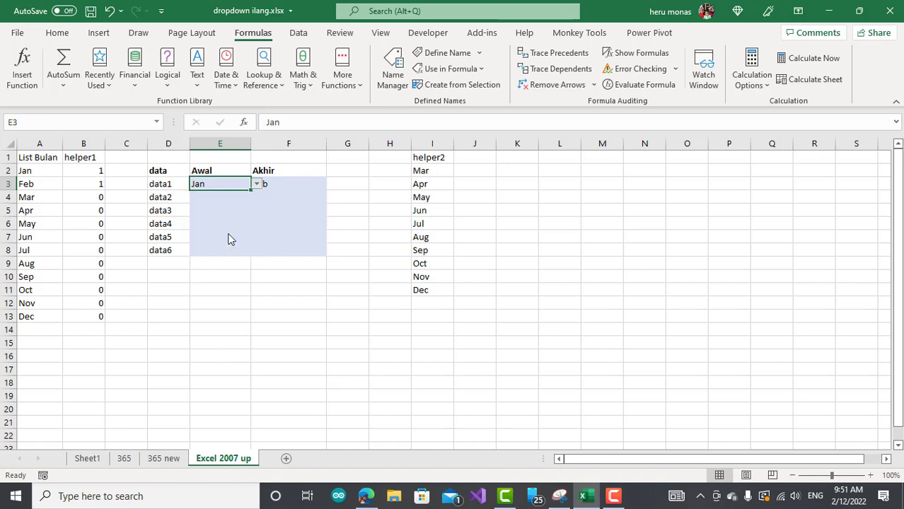
{"action": "left_click", "coordinate": [283, 183]}
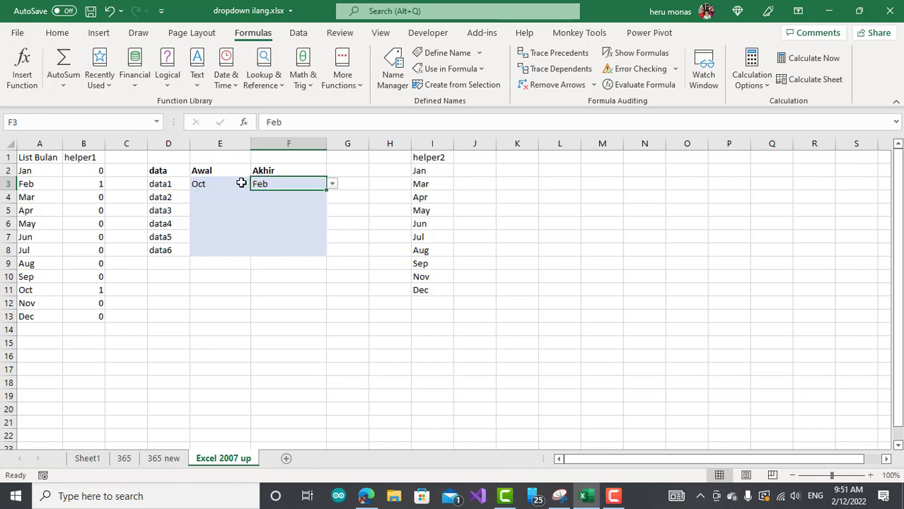
Set the data1 Awal cell E3 back to Jan from its dropdown list
{"action": "left_click", "coordinate": [249, 186]}
{"action": "left_click", "coordinate": [256, 185]}
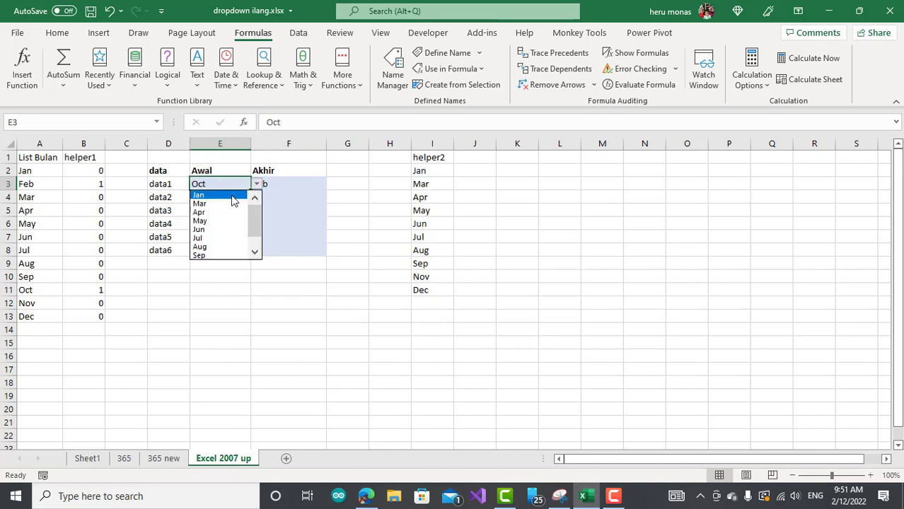
{"action": "left_click", "coordinate": [232, 196]}
Check the dropdown lists of the data1 Akhir cell F3 and the data4 Awal cell E6 without choosing a month
{"action": "left_click", "coordinate": [288, 184]}
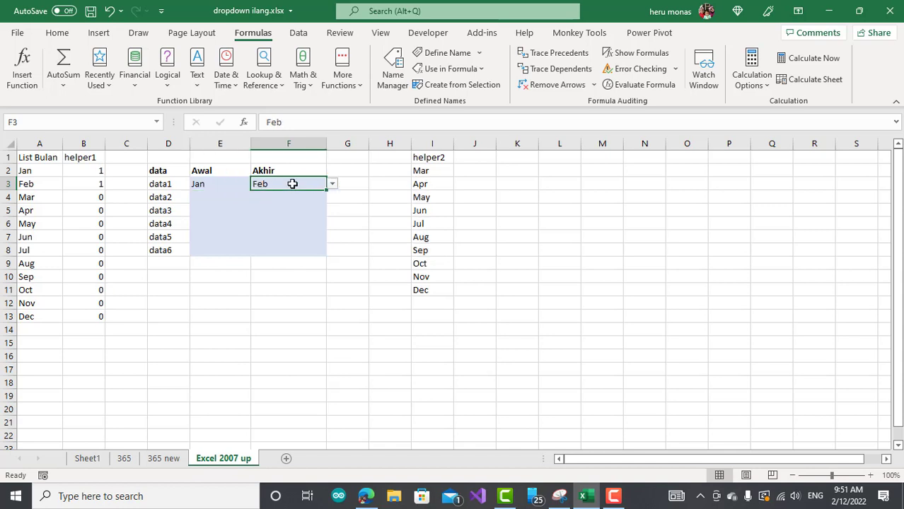
{"action": "left_click", "coordinate": [334, 187]}
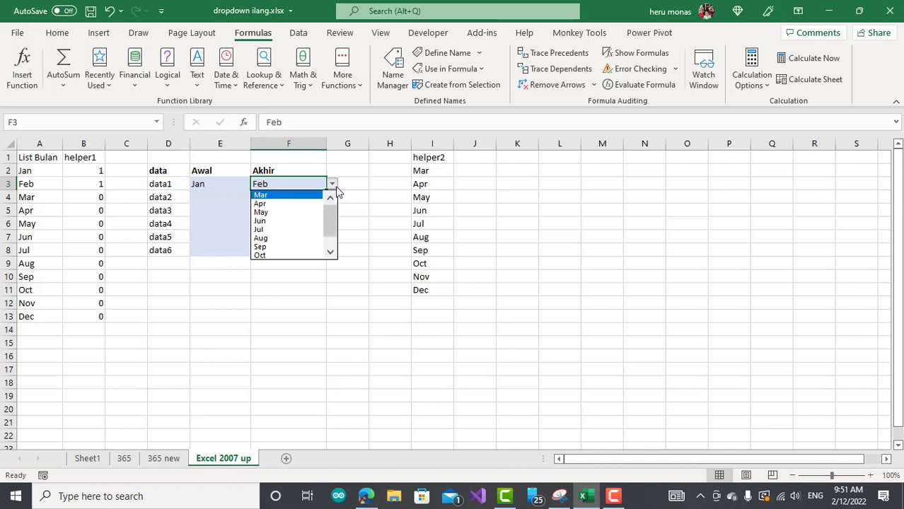
{"action": "left_click", "coordinate": [238, 223]}
{"action": "left_click", "coordinate": [233, 225]}
{"action": "left_click", "coordinate": [258, 225]}
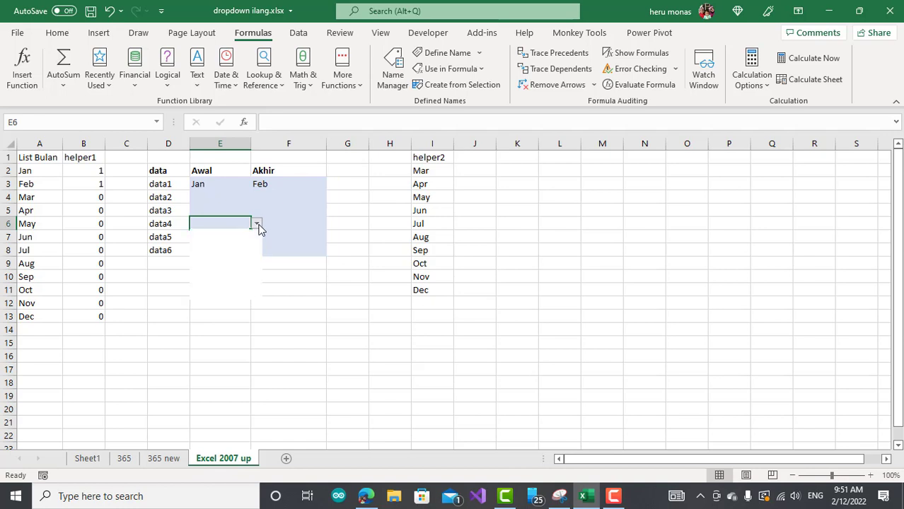
{"action": "left_click", "coordinate": [303, 210]}
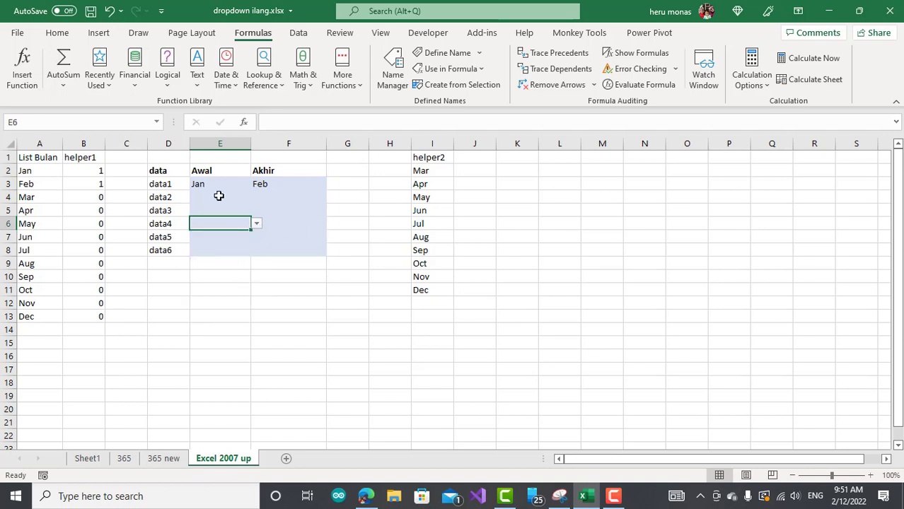
Choose Jul for the data2 Awal cell E4 and Aug for the data2 Akhir cell F4 from their dropdown lists
{"action": "left_click", "coordinate": [215, 196]}
{"action": "left_click", "coordinate": [256, 198]}
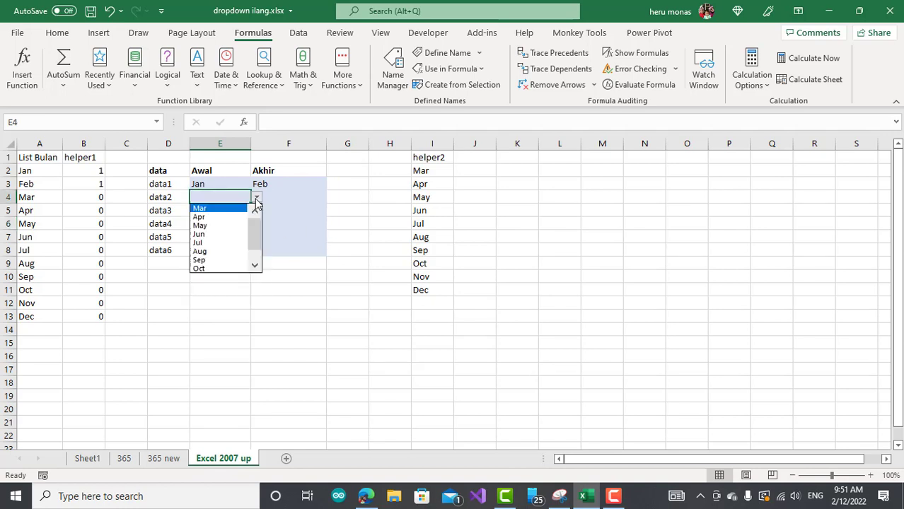
{"action": "left_click", "coordinate": [227, 246]}
{"action": "left_click", "coordinate": [295, 198]}
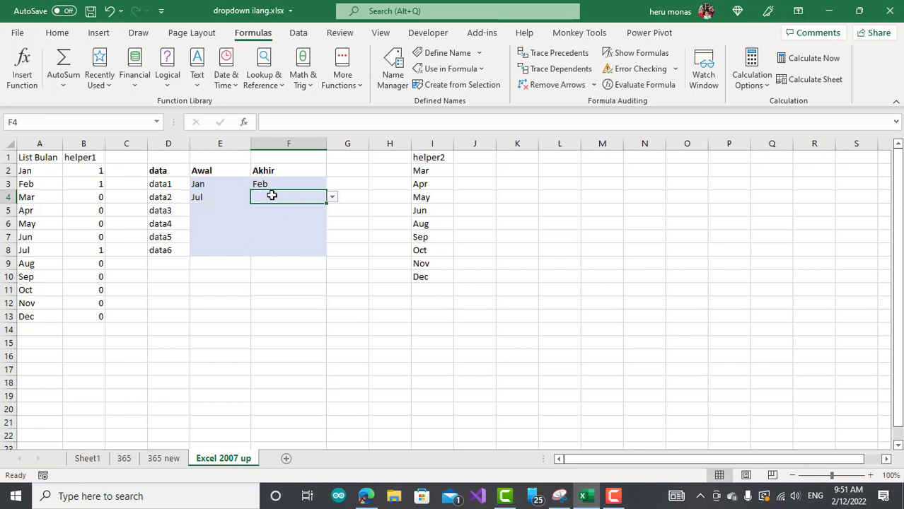
{"action": "left_click", "coordinate": [331, 198]}
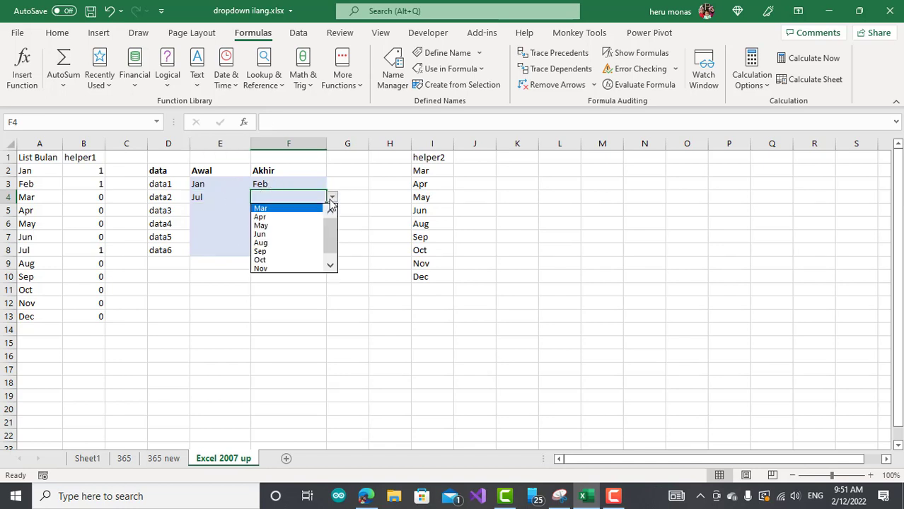
{"action": "left_click", "coordinate": [275, 243]}
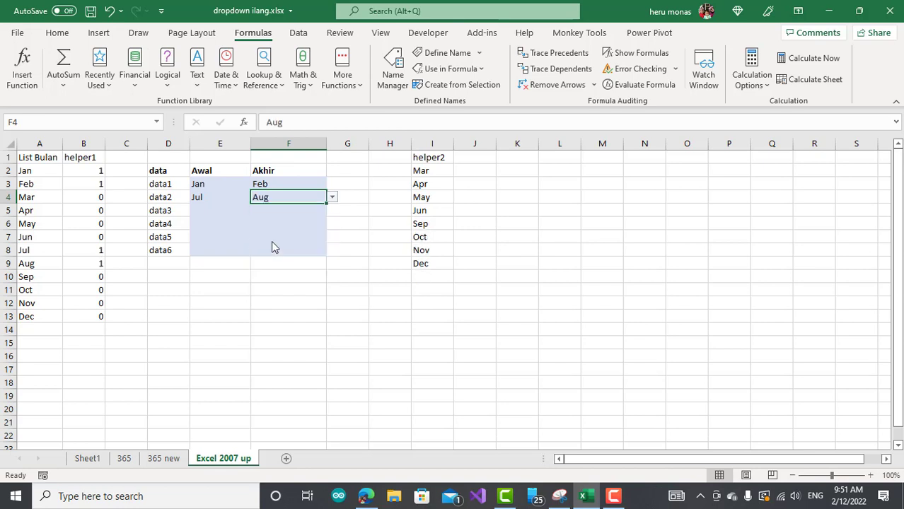
Check which months the dropdown list of the data5 Akhir cell F7 offers, without choosing one
{"action": "left_click", "coordinate": [222, 222]}
{"action": "left_click", "coordinate": [225, 241]}
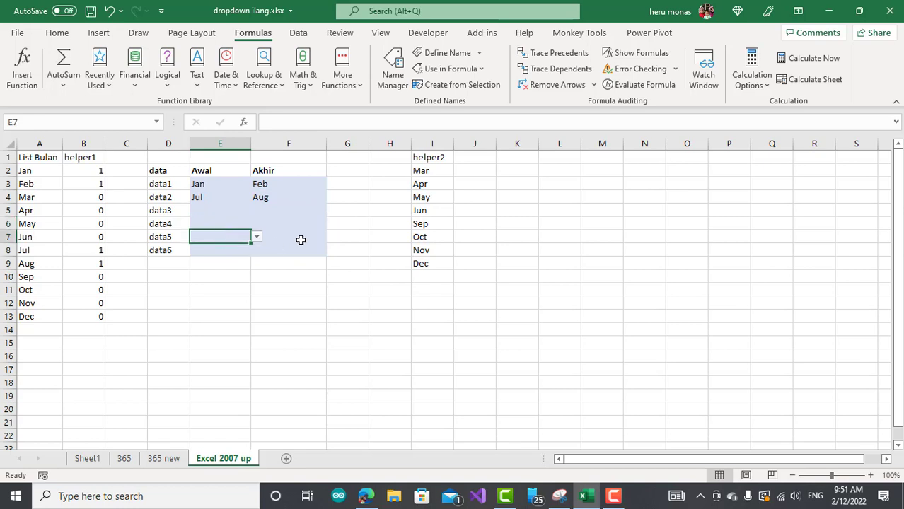
{"action": "left_click", "coordinate": [300, 239]}
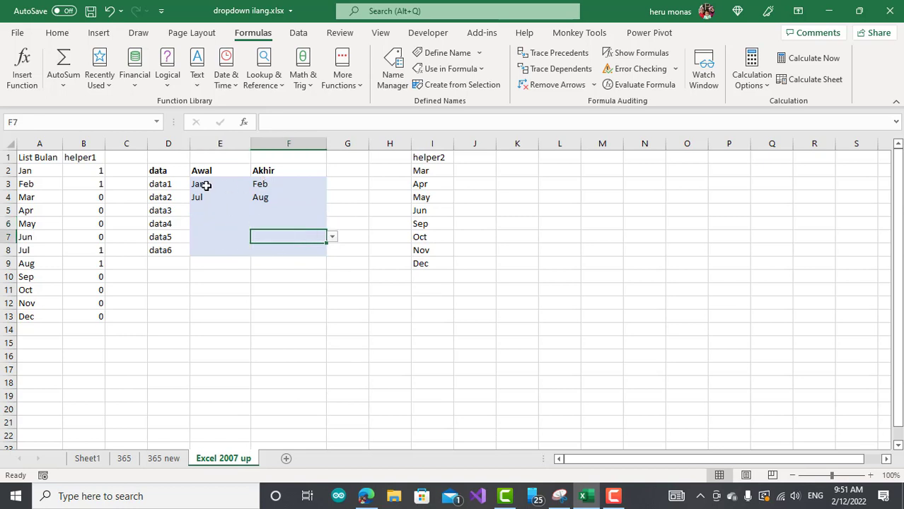
{"action": "left_click", "coordinate": [332, 238]}
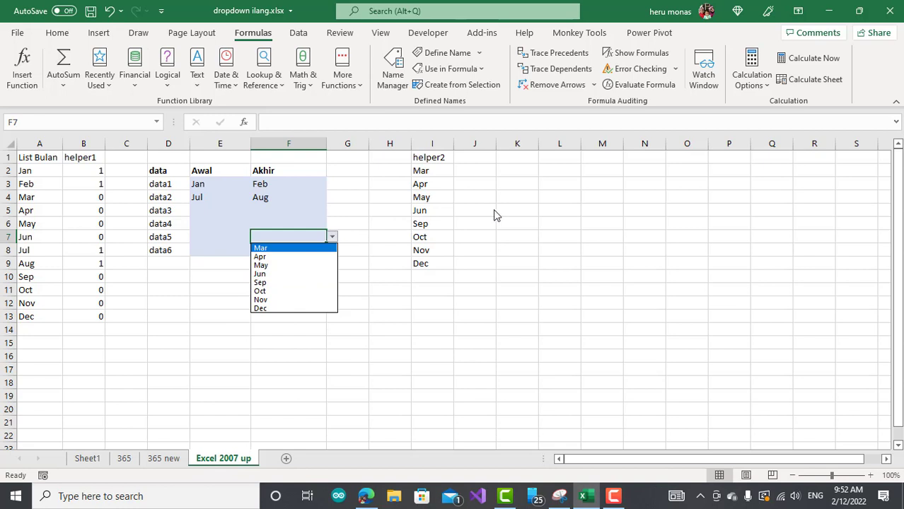
{"action": "left_click", "coordinate": [390, 124]}
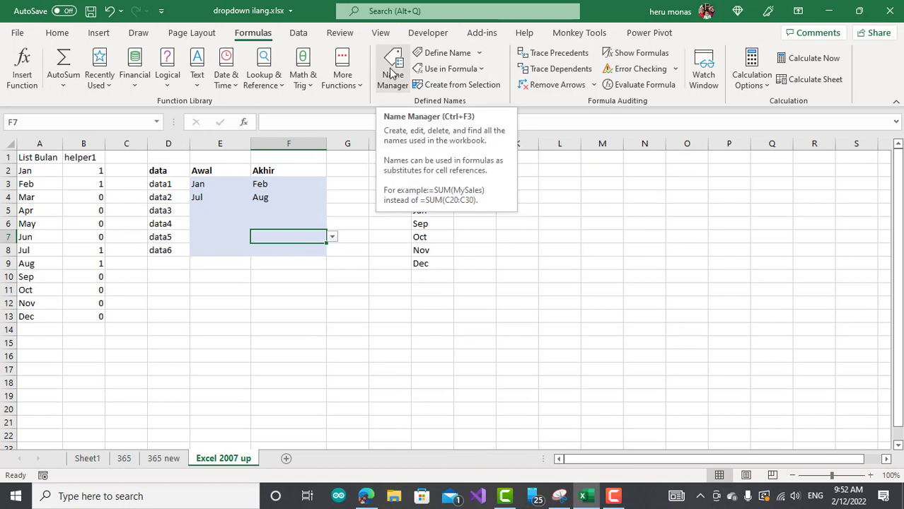
{"action": "left_click", "coordinate": [215, 184]}
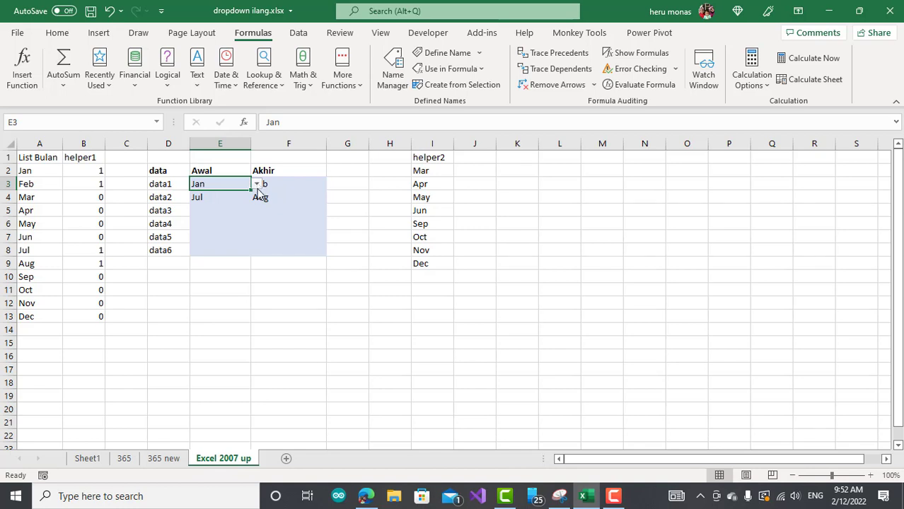
{"action": "left_click", "coordinate": [242, 222]}
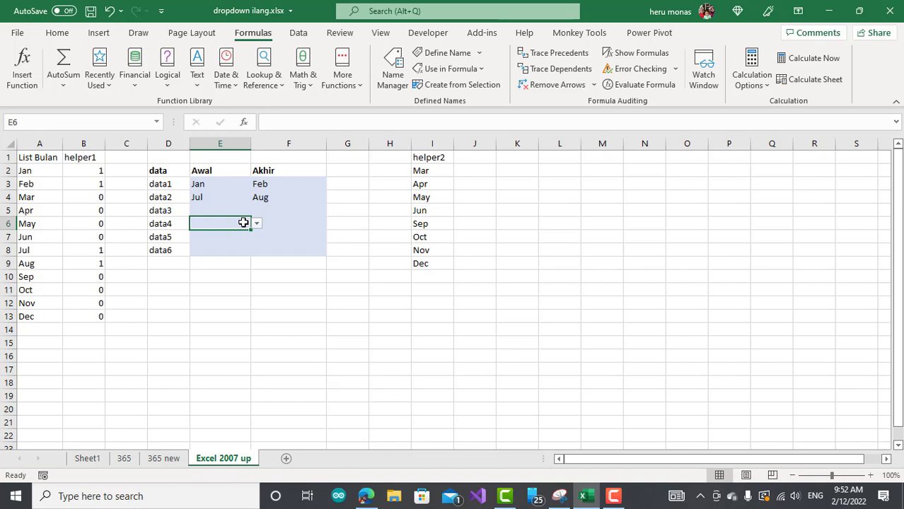
{"action": "left_click", "coordinate": [298, 224]}
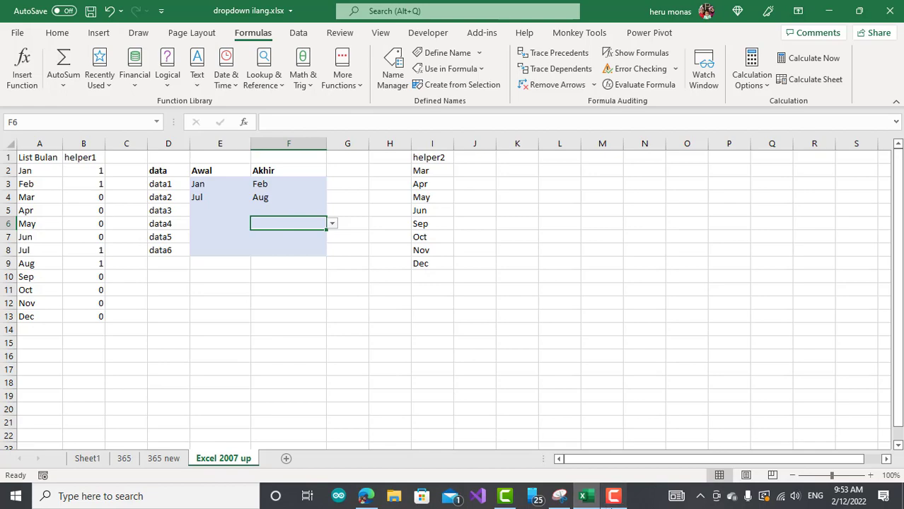
{"action": "left_click", "coordinate": [613, 496]}
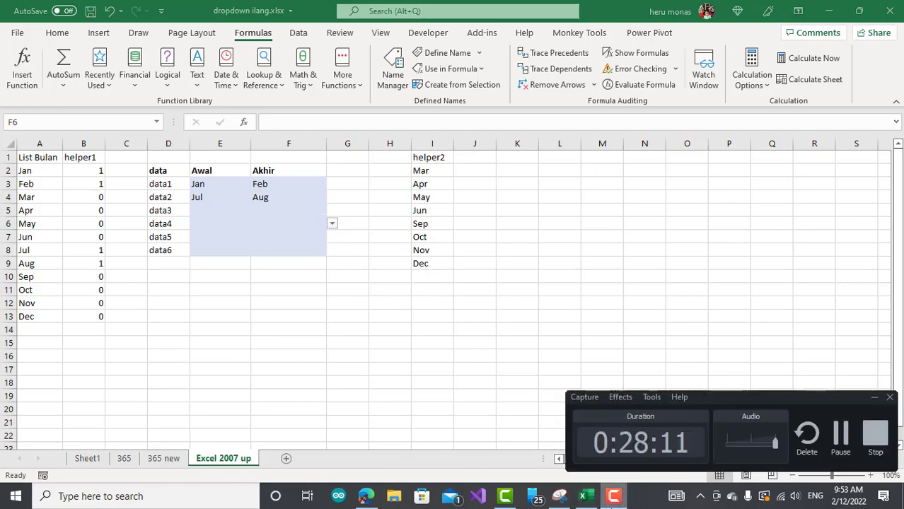
{"action": "left_click", "coordinate": [882, 442]}
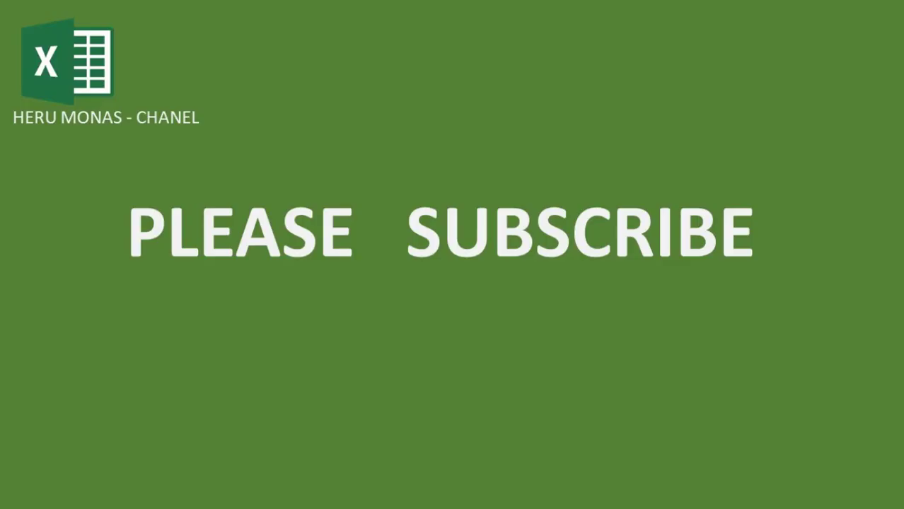